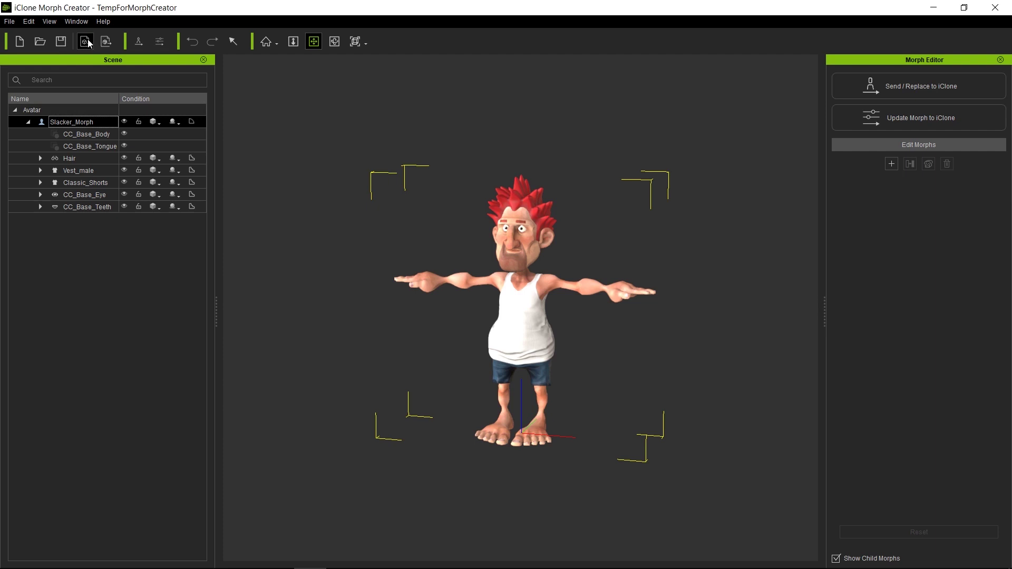
pyautogui.click(87, 41)
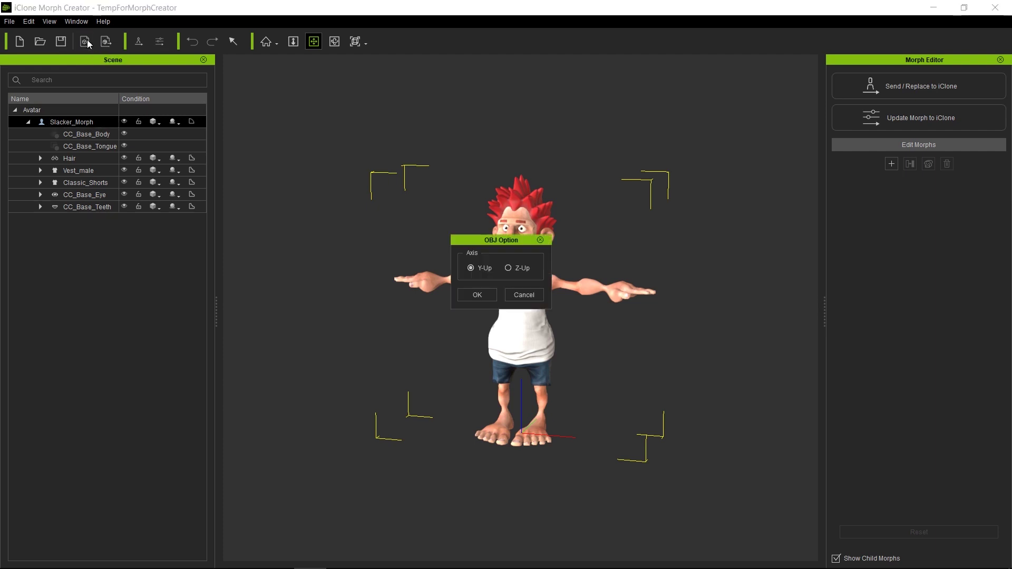
pyautogui.click(462, 295)
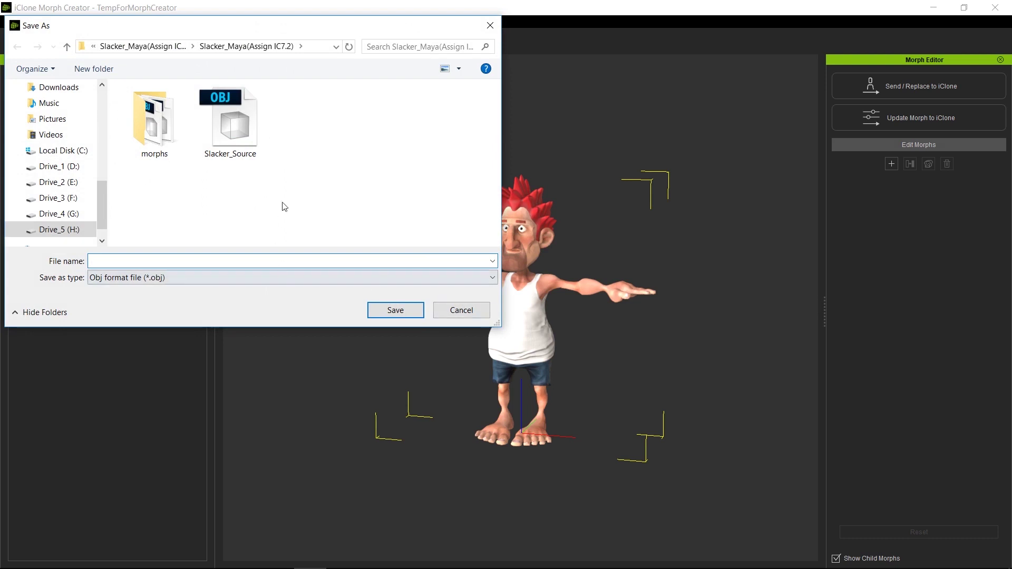
pyautogui.click(217, 137)
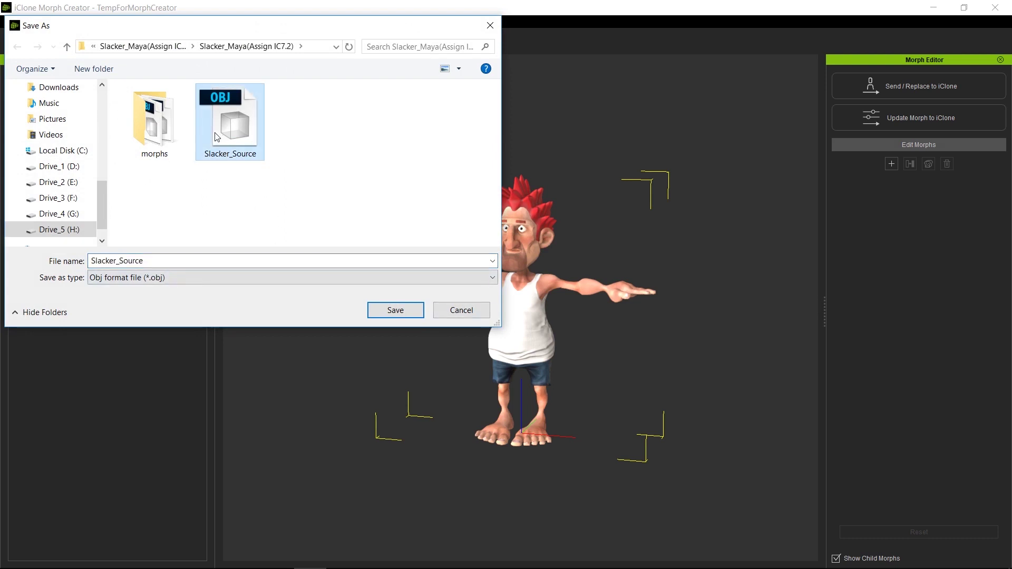
pyautogui.click(482, 318)
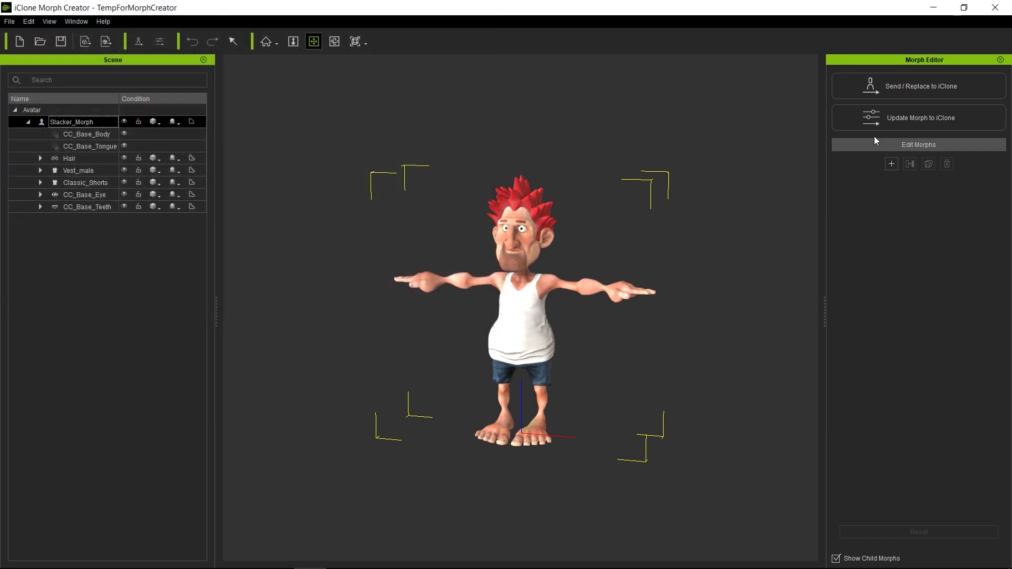
# Switch to Maya and import Slacker_Source.obj into the scene.
pyautogui.click(934, 9)
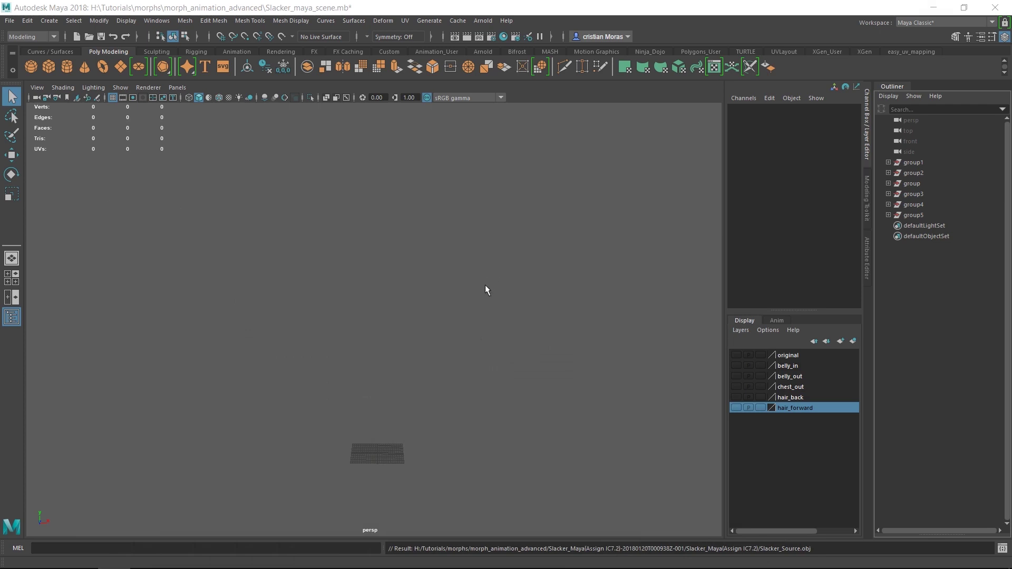
pyautogui.click(10, 22)
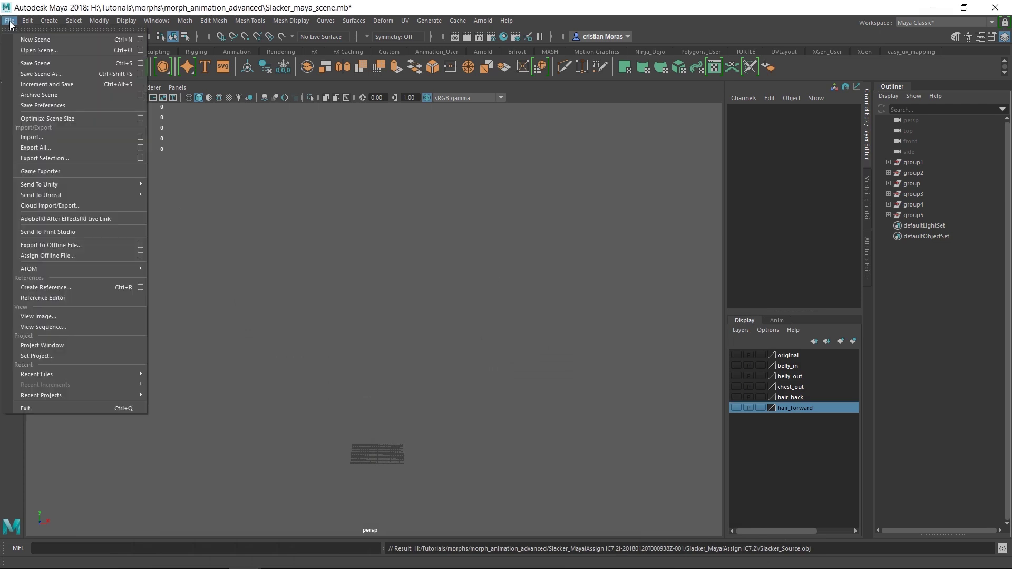
pyautogui.click(43, 136)
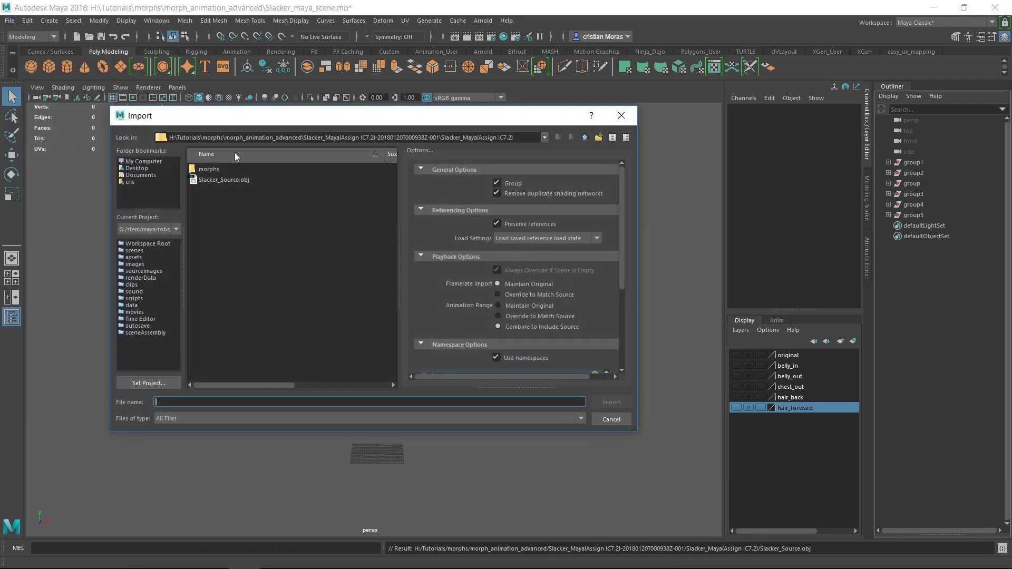
pyautogui.doubleClick(236, 182)
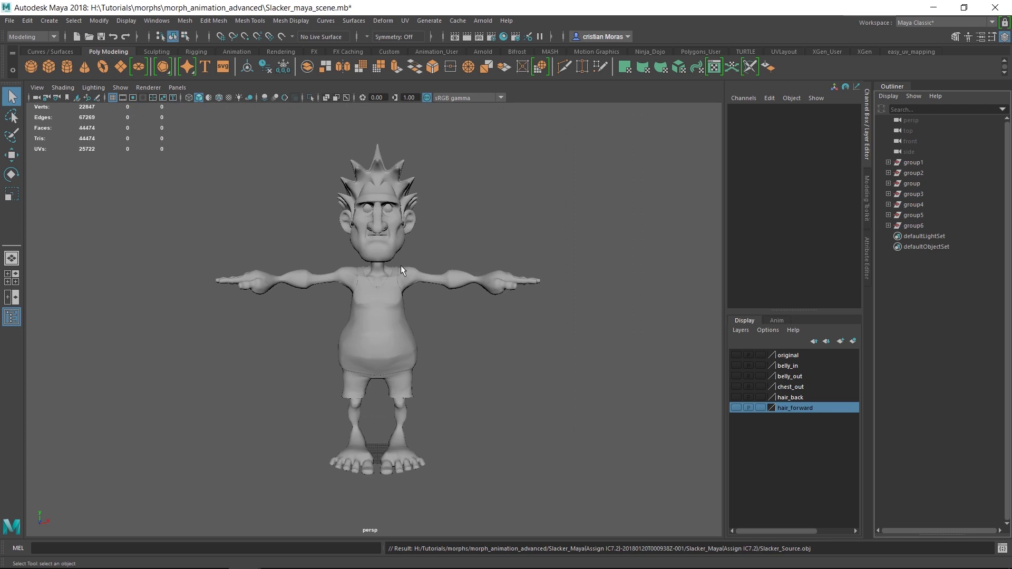
# Select the character's vest mesh and switch it to vertex selection mode.
pyautogui.keyDown('alt'); pyautogui.moveTo(445, 277); pyautogui.dragTo(464, 290, button='right'); pyautogui.keyUp('alt')
pyautogui.keyDown('alt'); pyautogui.moveTo(464, 290); pyautogui.dragTo(423, 285); pyautogui.keyUp('alt')
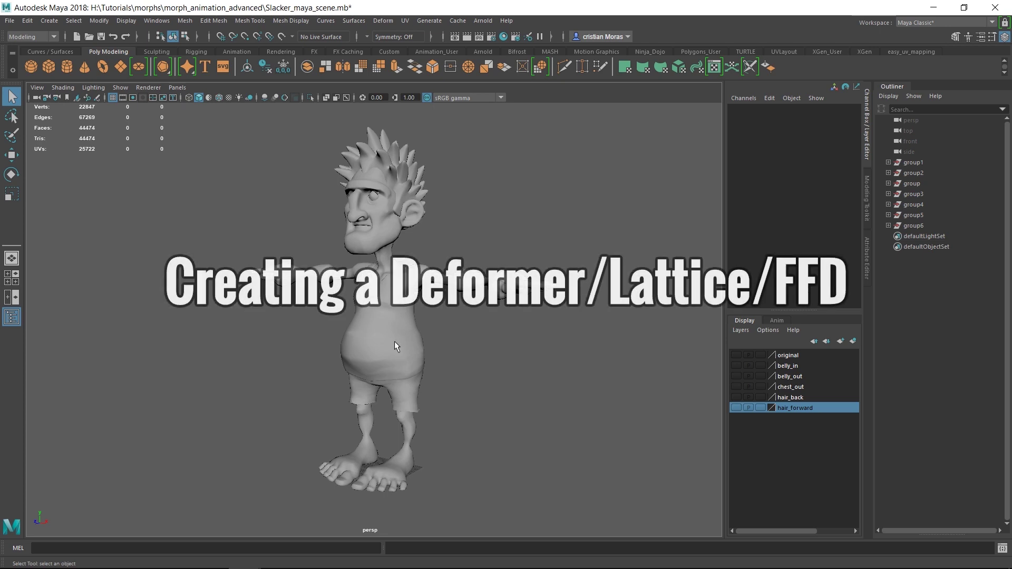
pyautogui.scroll(2, 400, 324)
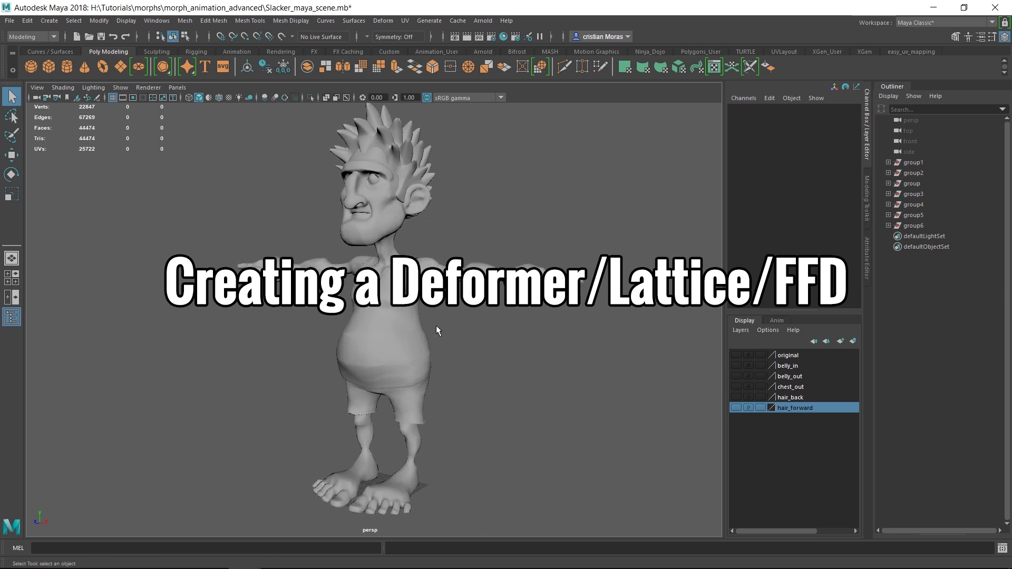
pyautogui.click(372, 344)
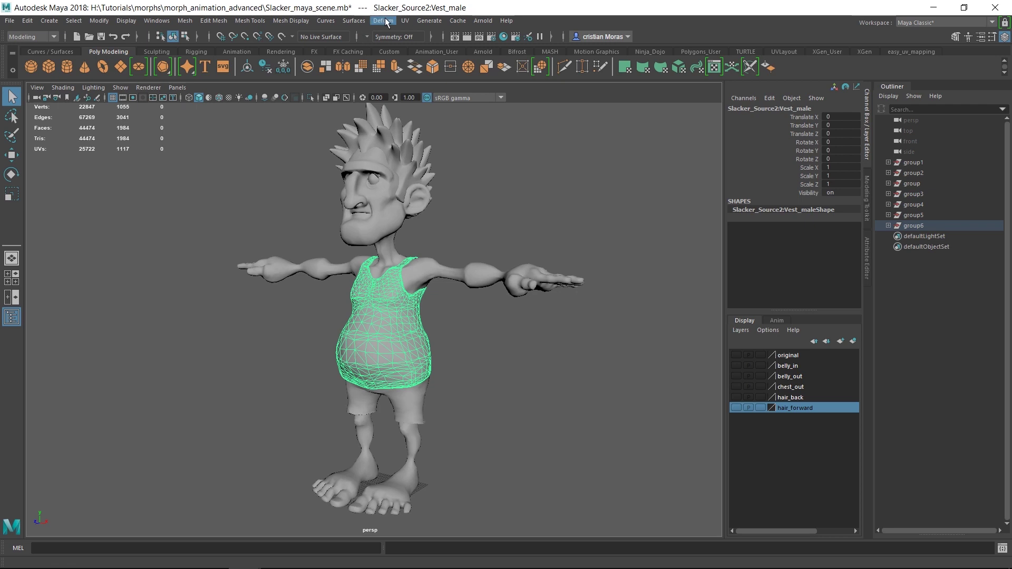
pyautogui.moveTo(382, 336); pyautogui.dragTo(341, 255, button='right')
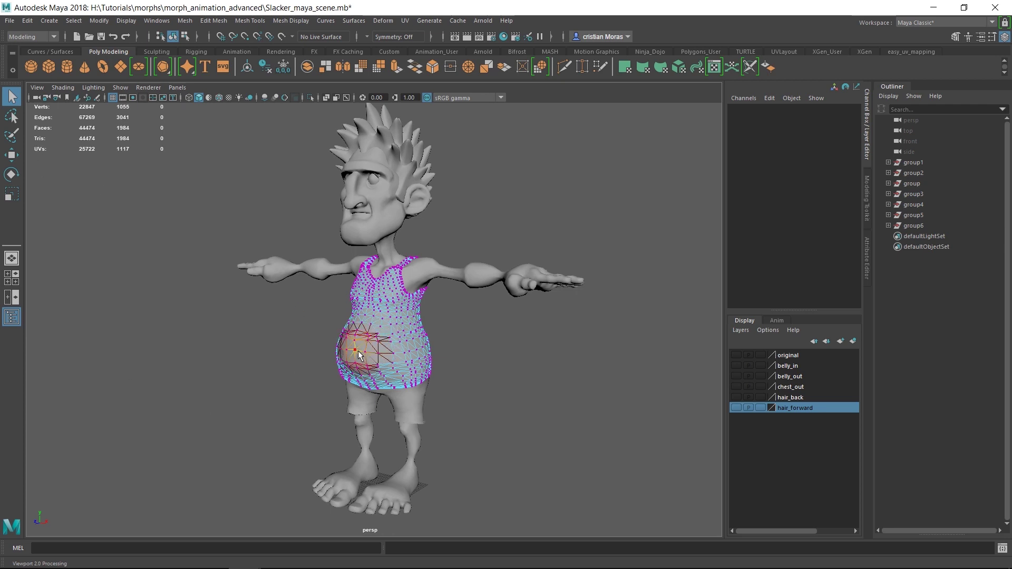
# Open the Select Tool's soft selection settings and turn Soft Select off and back on.
pyautogui.doubleClick(13, 99)
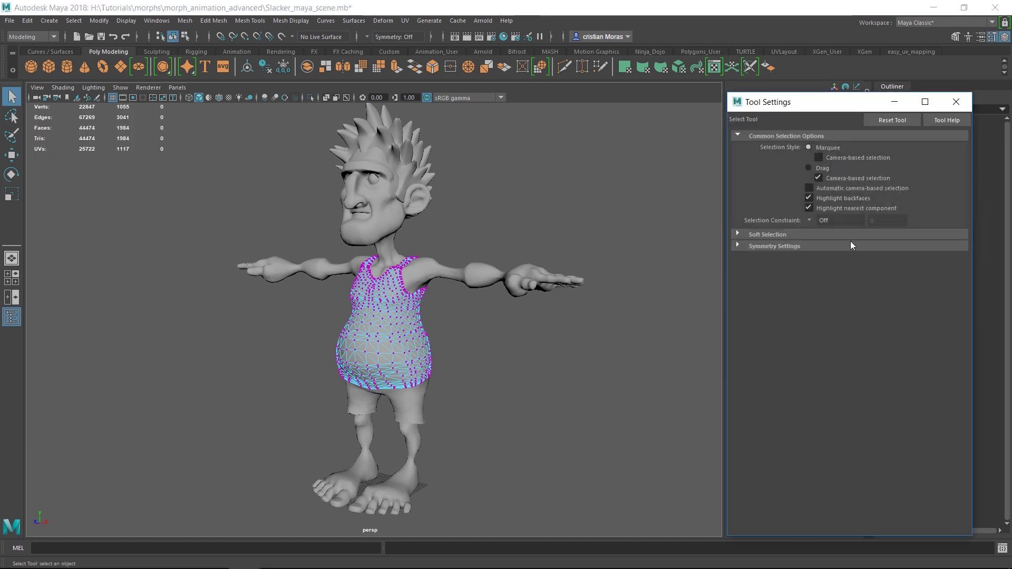
pyautogui.click(737, 234)
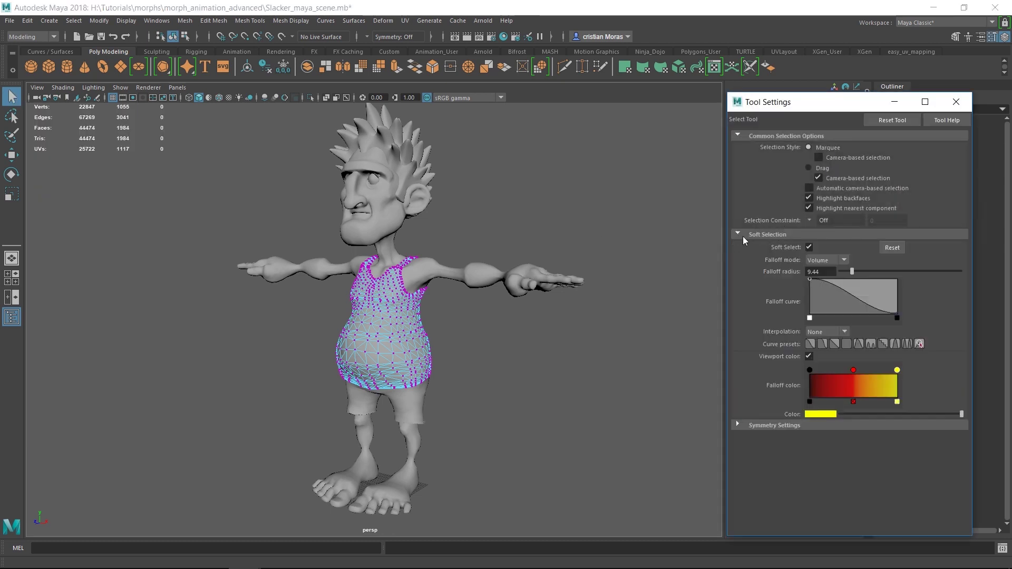
pyautogui.click(809, 249)
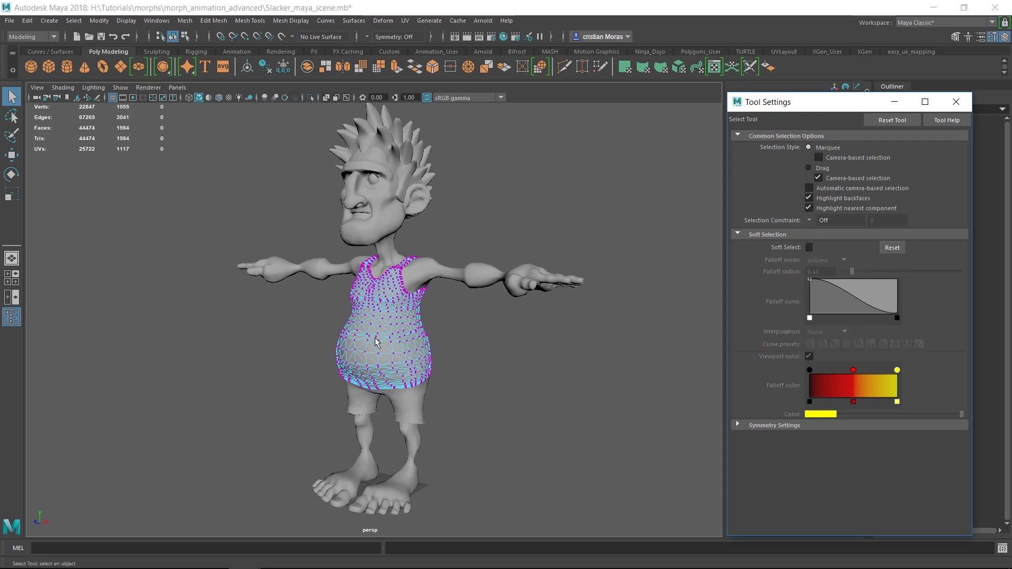
pyautogui.click(809, 247)
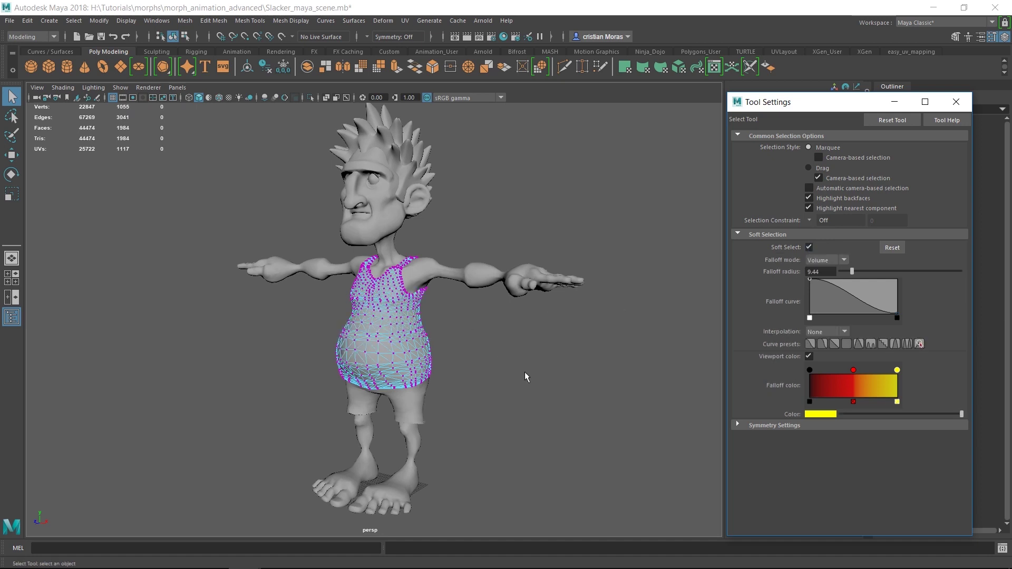
# Select the vest vertices covering the front of the belly in the side view and return to the perspective view.
pyautogui.press('space')
pyautogui.press('space')
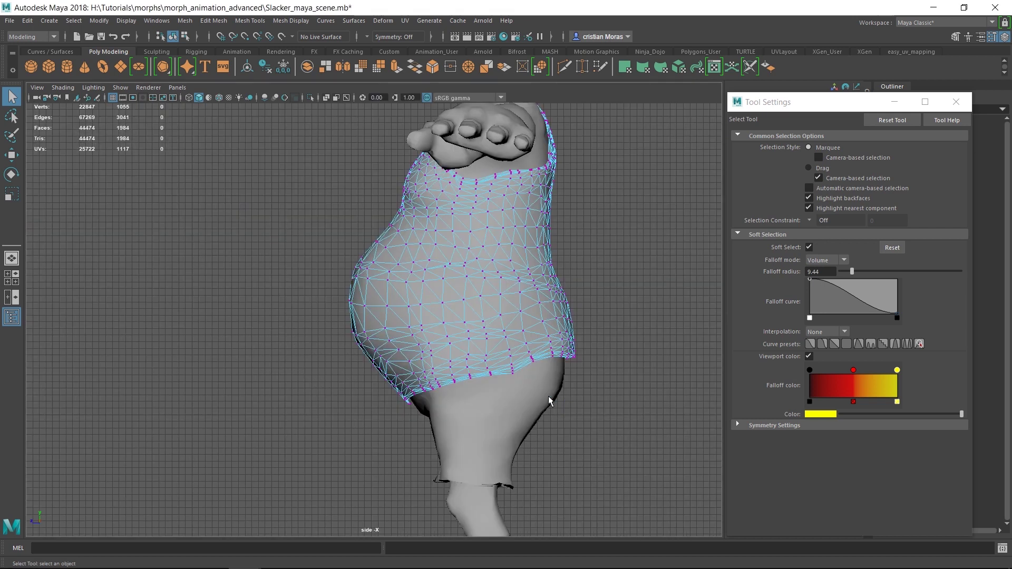
pyautogui.moveTo(309, 225); pyautogui.dragTo(386, 399)
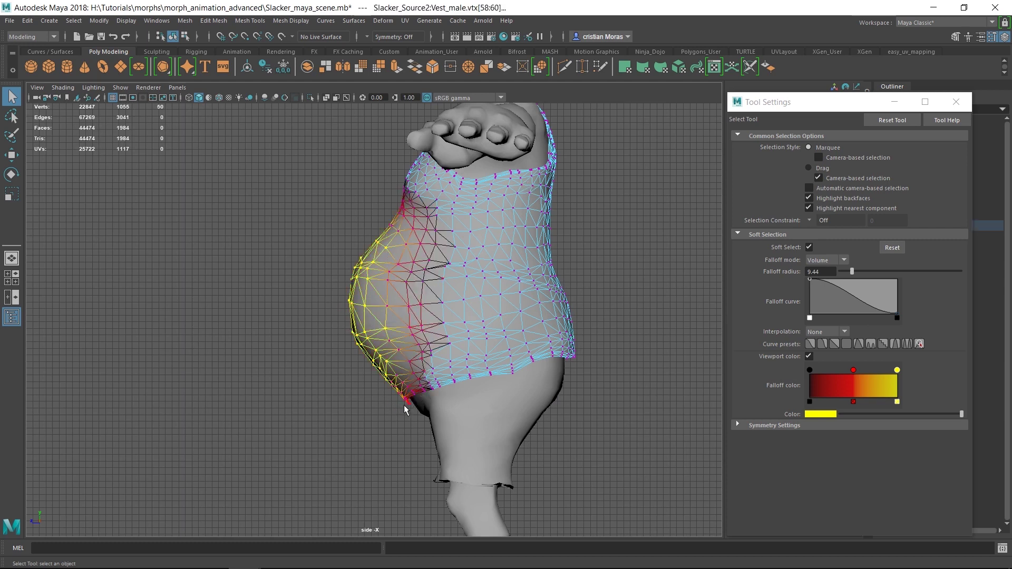
pyautogui.press('space')
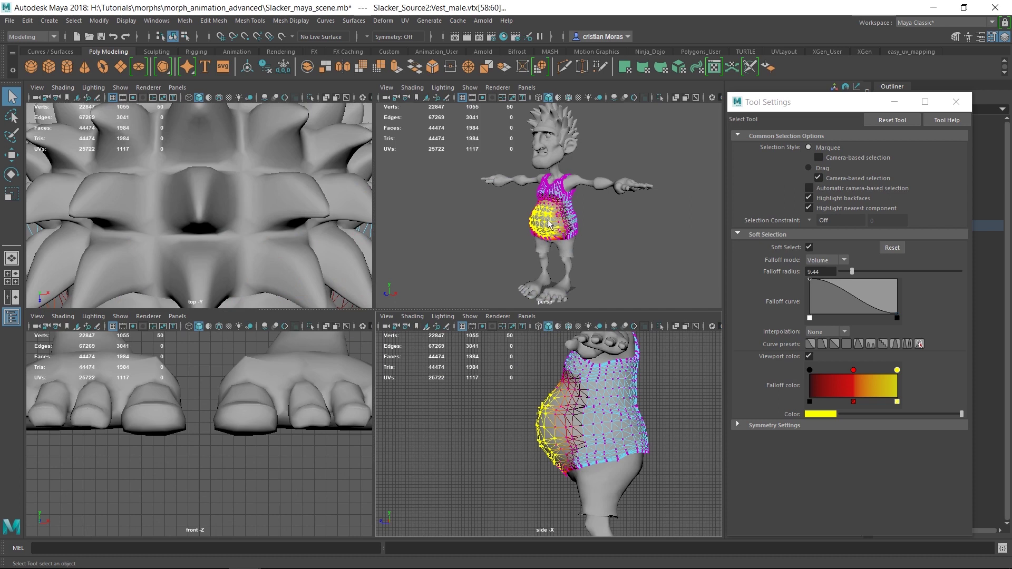
pyautogui.press('space')
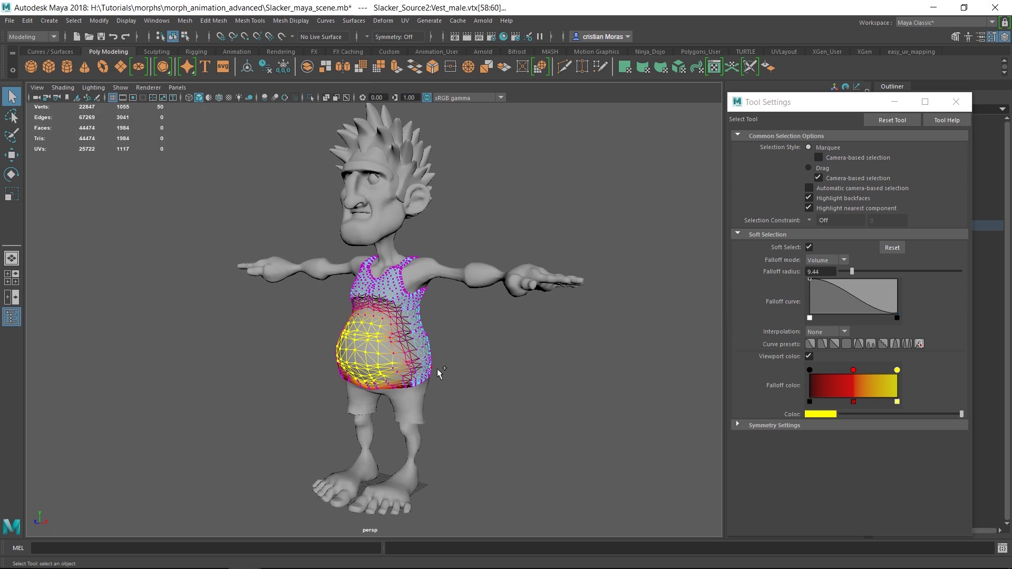
# Grow the belly vertex selection by one ring and add the vertices along the lower front of the vest.
pyautogui.hotkey('shift', '.')
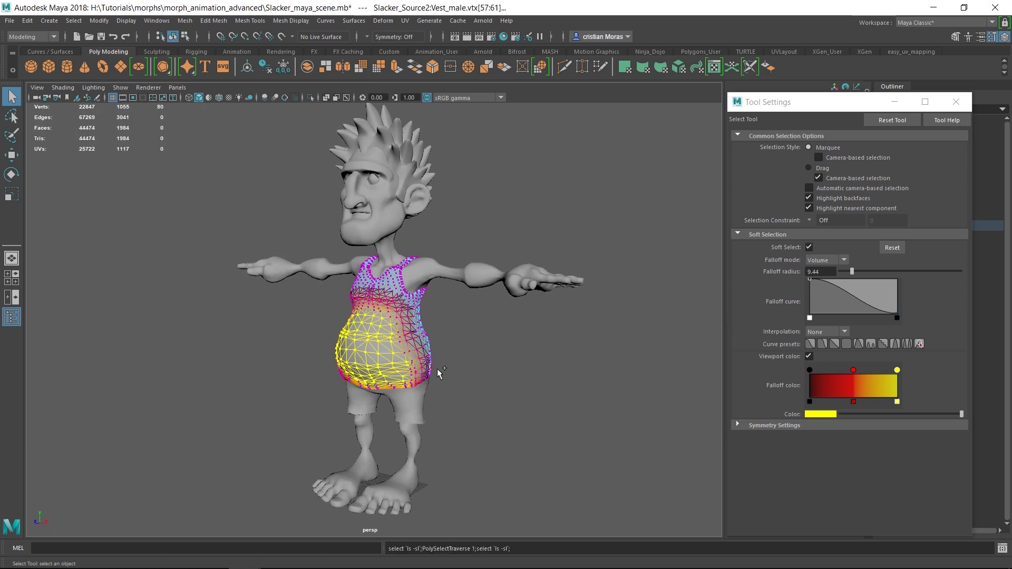
pyautogui.hotkey('shift', '.')
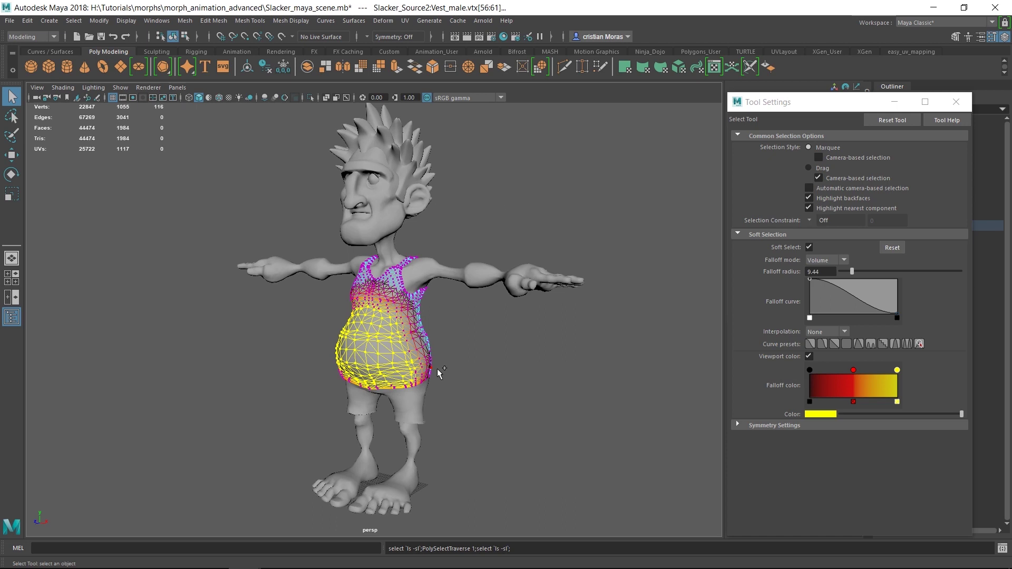
pyautogui.hotkey('shift', ',')
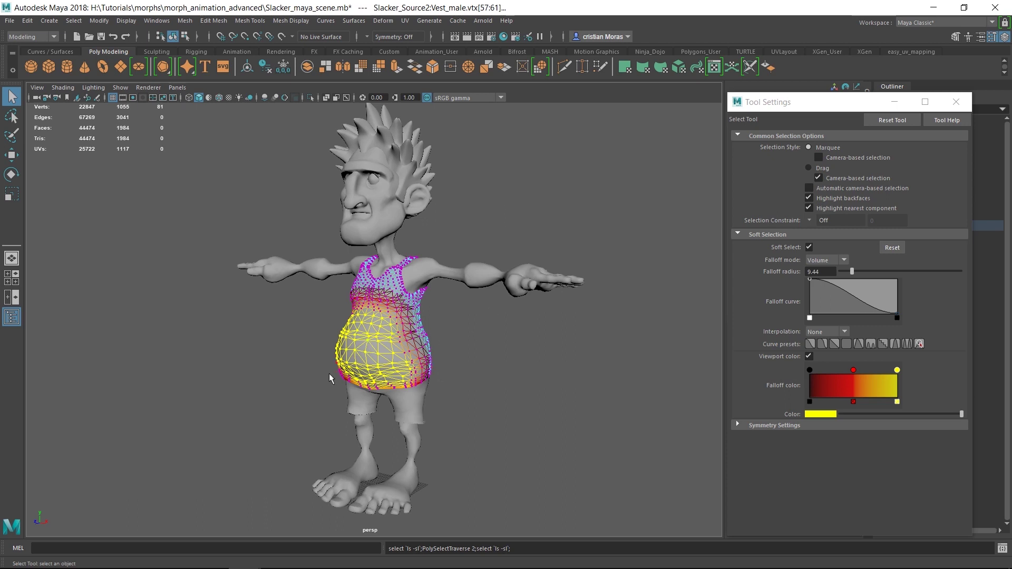
pyautogui.keyDown('alt'); pyautogui.moveTo(546, 425); pyautogui.dragTo(474, 403); pyautogui.keyUp('alt')
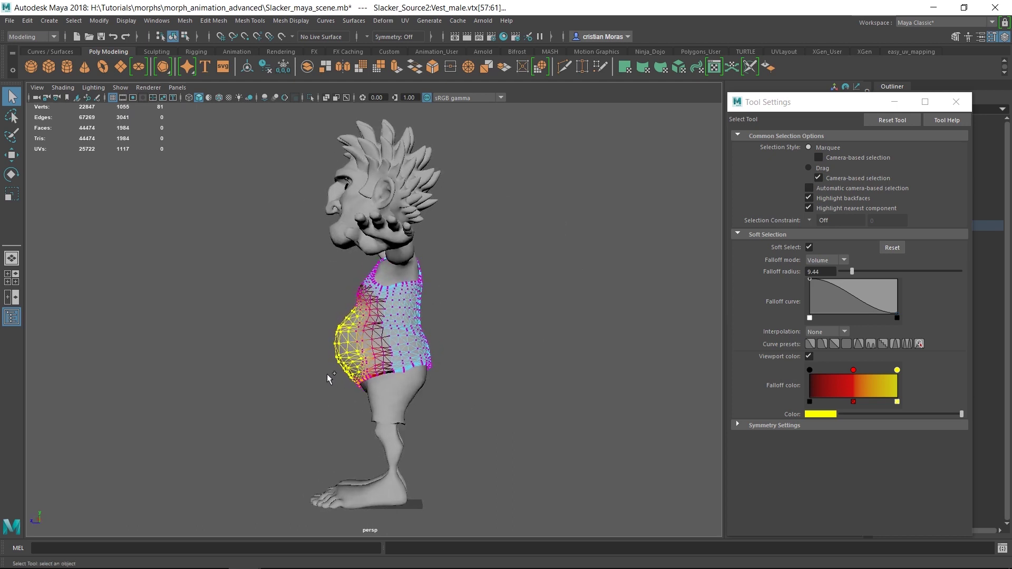
pyautogui.keyDown('shift'); pyautogui.moveTo(334, 375); pyautogui.dragTo(401, 384); pyautogui.keyUp('shift')
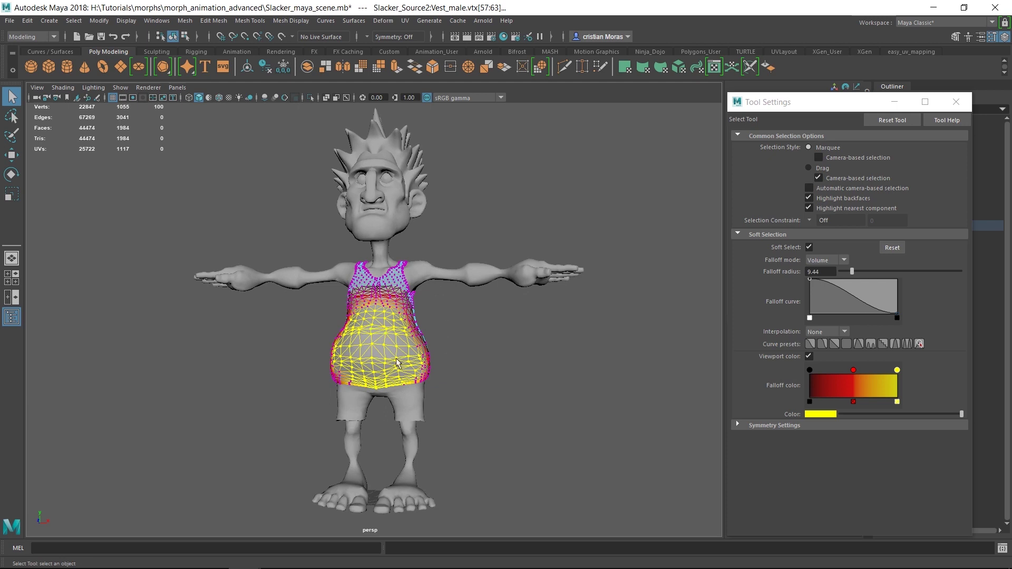
# Reduce the soft selection falloff radius to 6.13 and add the missed vertices at the vest's front hem to the selection.
pyautogui.keyDown('alt'); pyautogui.moveTo(542, 369); pyautogui.dragTo(461, 368); pyautogui.keyUp('alt')
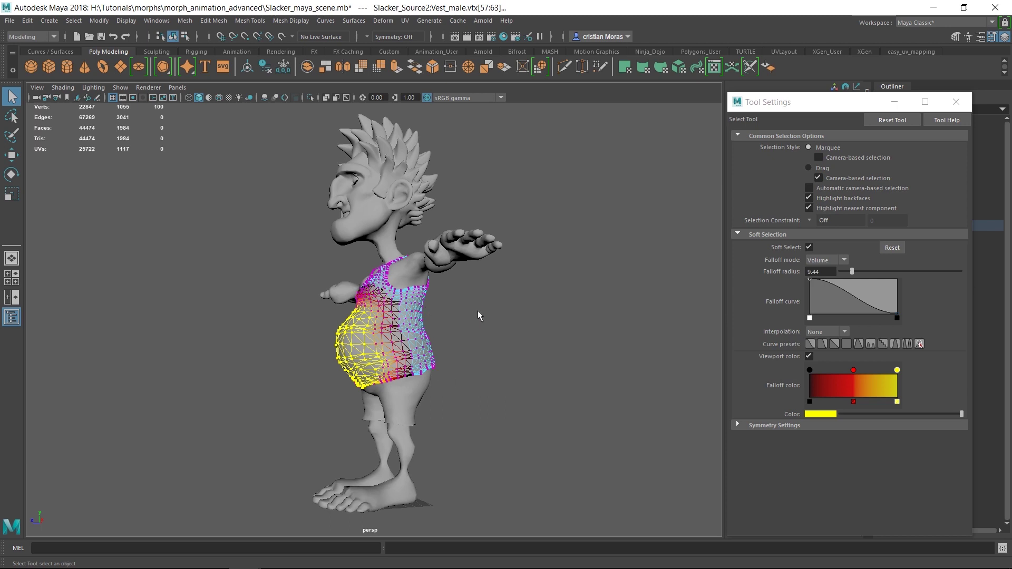
pyautogui.moveTo(478, 311); pyautogui.dragTo(468, 309)
pyautogui.keyDown('alt'); pyautogui.moveTo(455, 387); pyautogui.dragTo(549, 350); pyautogui.keyUp('alt')
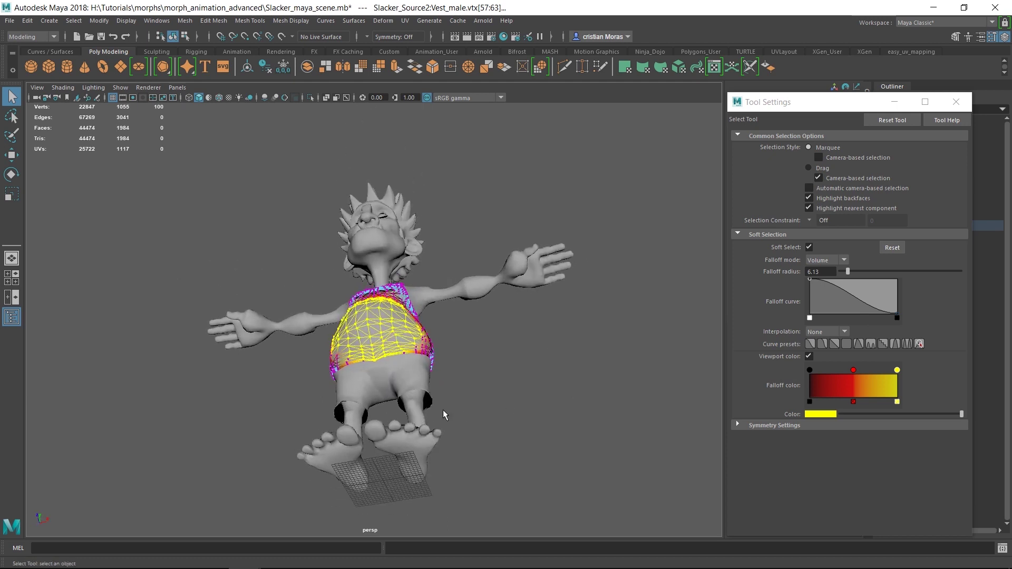
pyautogui.scroll(4, 403, 372)
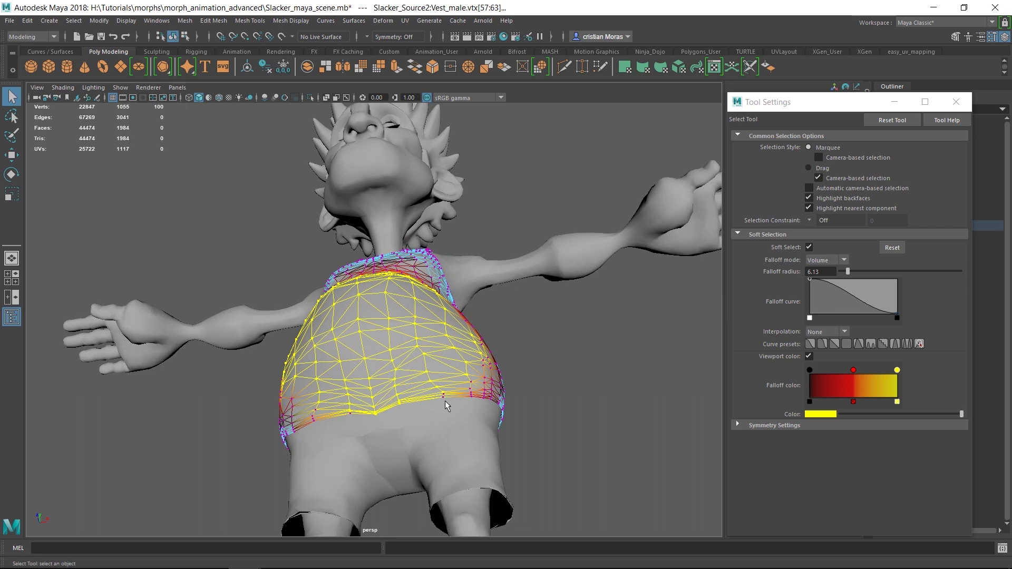
pyautogui.keyDown('alt'); pyautogui.moveTo(530, 426); pyautogui.dragTo(583, 435); pyautogui.keyUp('alt')
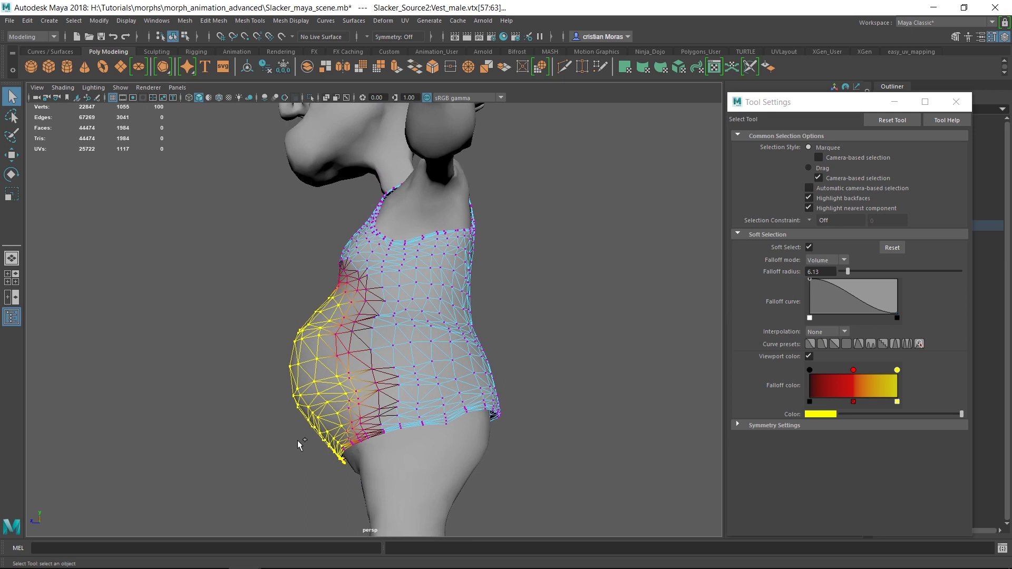
pyautogui.keyDown('shift'); pyautogui.moveTo(347, 480); pyautogui.dragTo(443, 378); pyautogui.keyUp('shift')
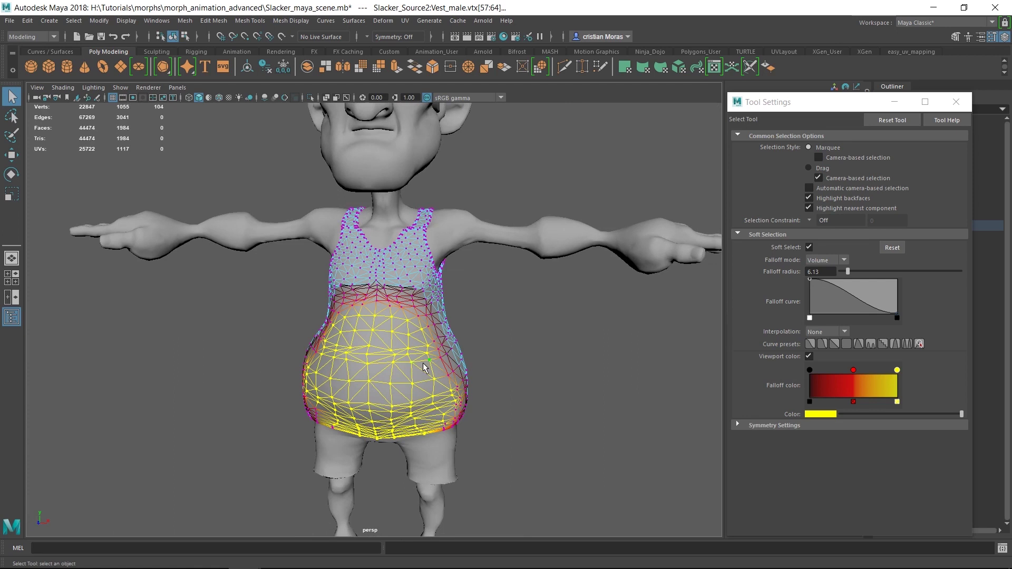
# Create a lattice deformer with 4 x 4 x 4 divisions around the selected belly vertices, using local divisions of 2, 2, 2.
pyautogui.click(383, 21)
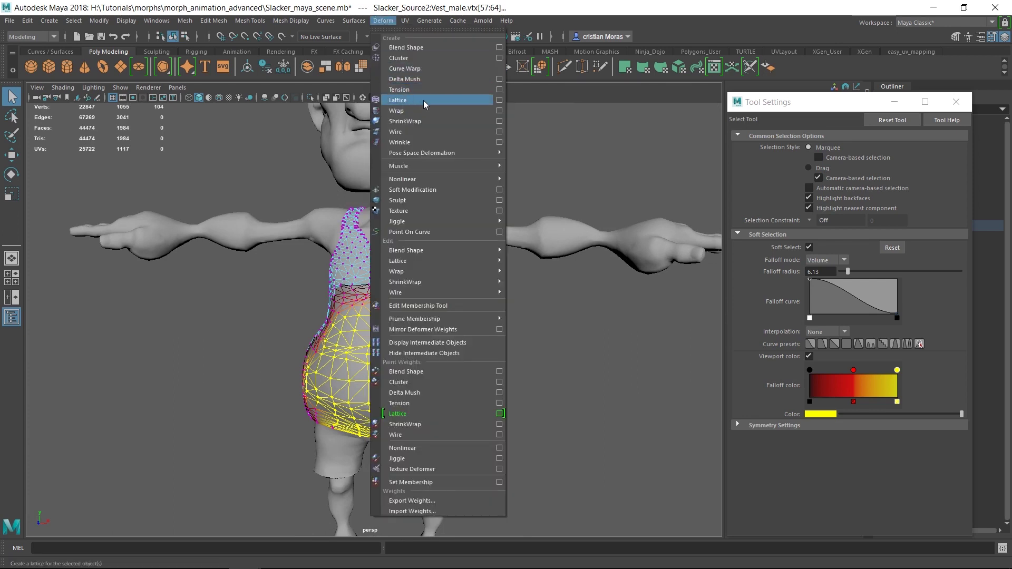
pyautogui.click(499, 100)
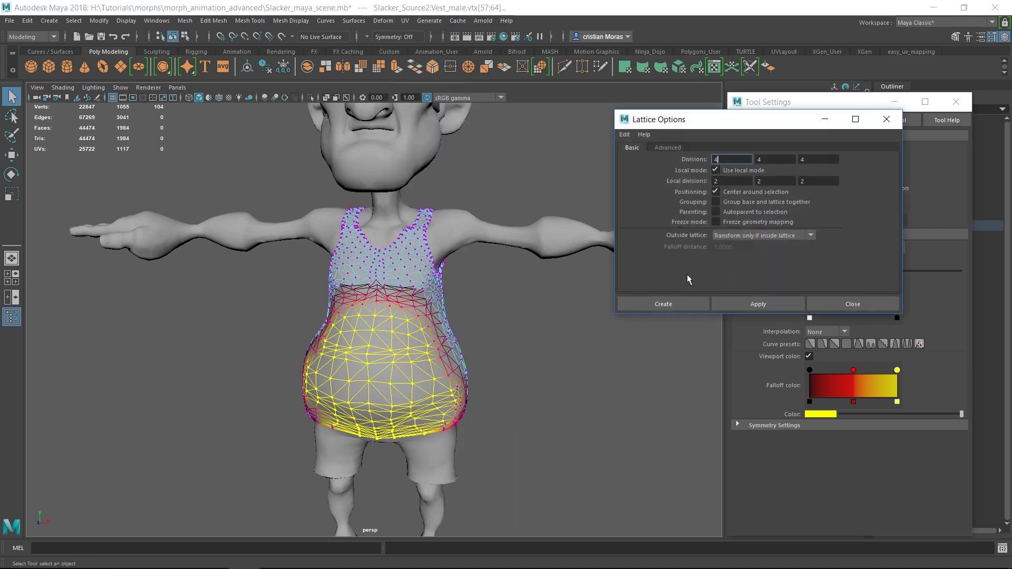
pyautogui.click(689, 305)
# Inspect the belly lattice from the side and switch it to lattice point selection mode.
pyautogui.keyDown('alt'); pyautogui.moveTo(620, 438); pyautogui.dragTo(432, 346); pyautogui.keyUp('alt')
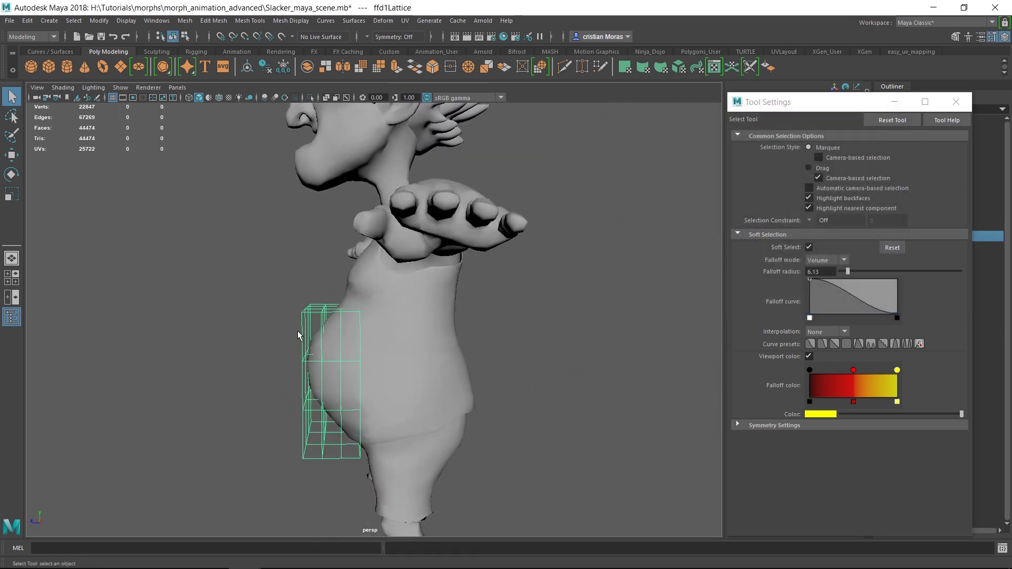
pyautogui.keyDown('alt'); pyautogui.moveTo(447, 384); pyautogui.dragTo(503, 386); pyautogui.keyUp('alt')
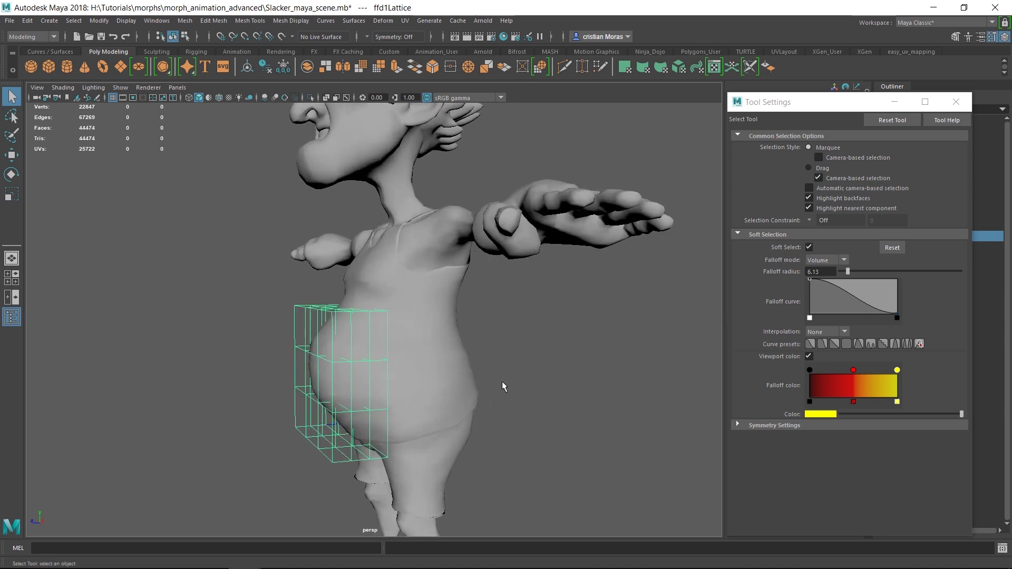
pyautogui.rightClick(334, 450)
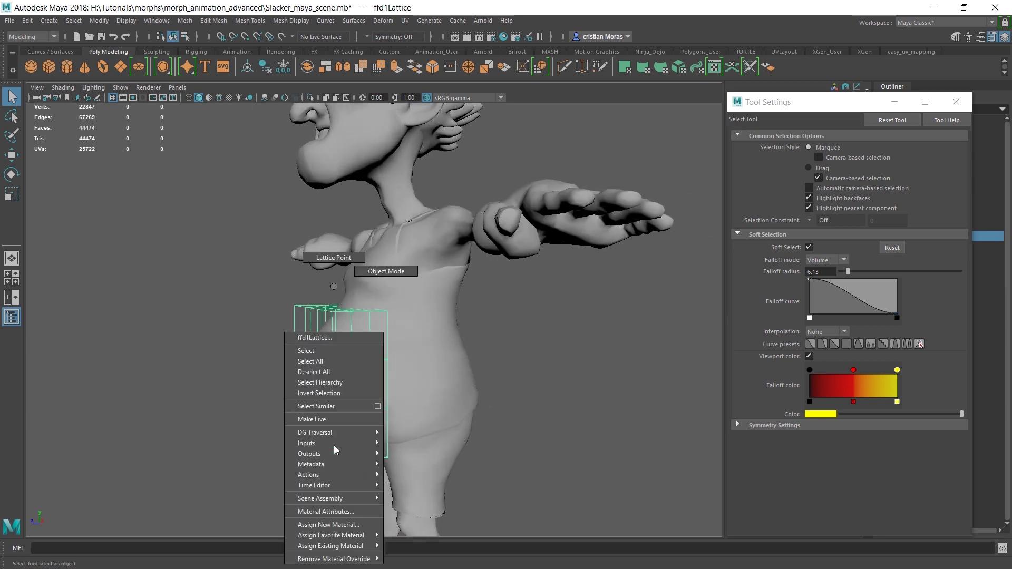
pyautogui.click(331, 259)
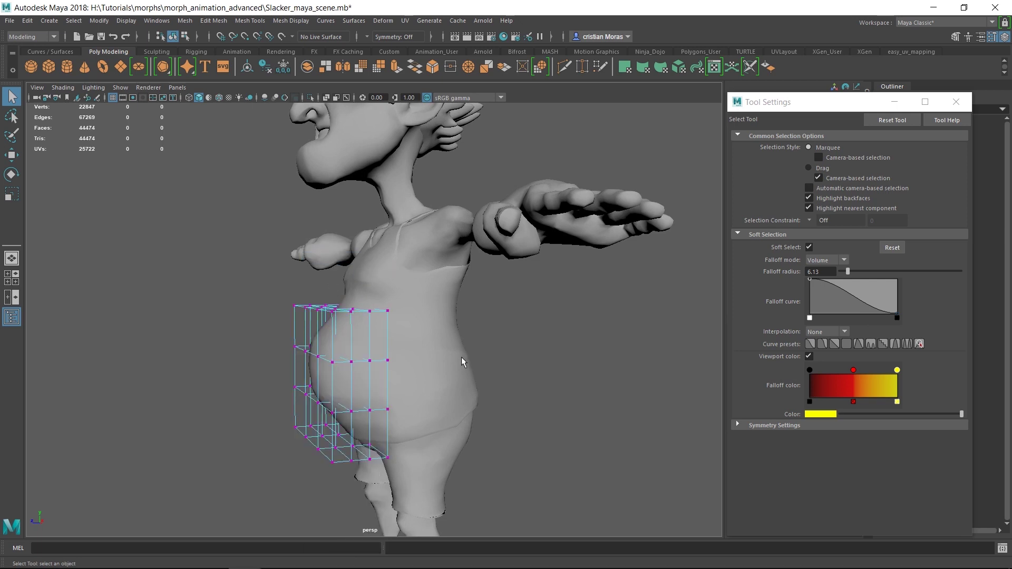
# Select the two front layers of the belly lattice's points and move them forward to push the vest's belly out.
pyautogui.keyDown('alt'); pyautogui.moveTo(490, 301); pyautogui.dragTo(462, 305); pyautogui.keyUp('alt')
pyautogui.moveTo(279, 348); pyautogui.dragTo(329, 418)
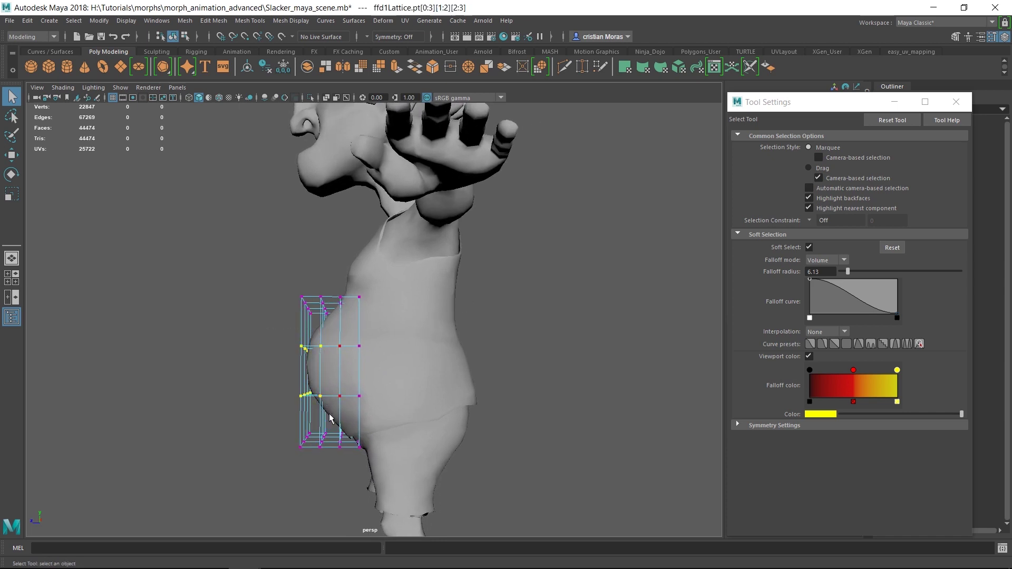
pyautogui.moveTo(282, 259); pyautogui.dragTo(334, 453)
pyautogui.press('w')
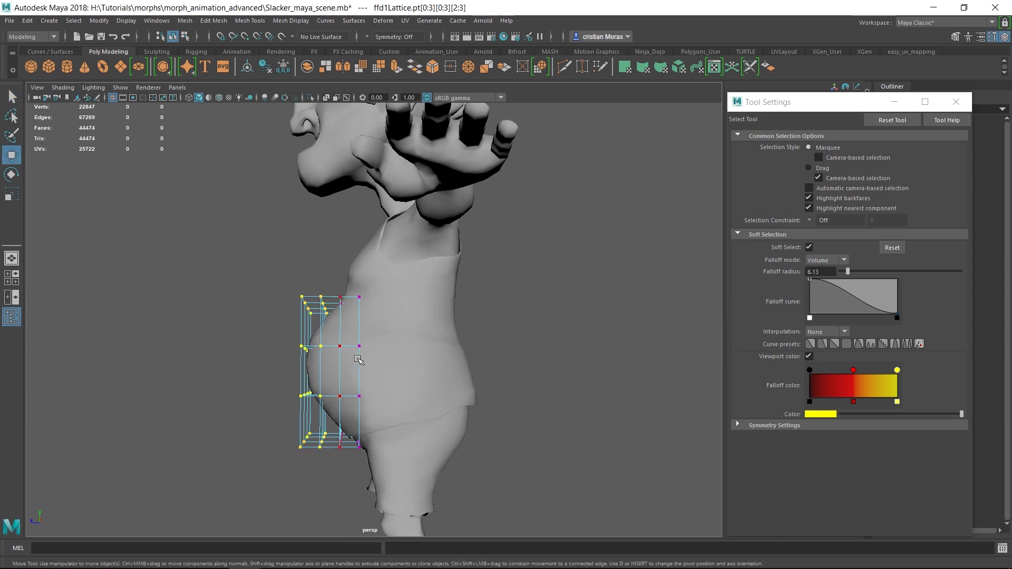
pyautogui.moveTo(265, 375); pyautogui.dragTo(319, 392)
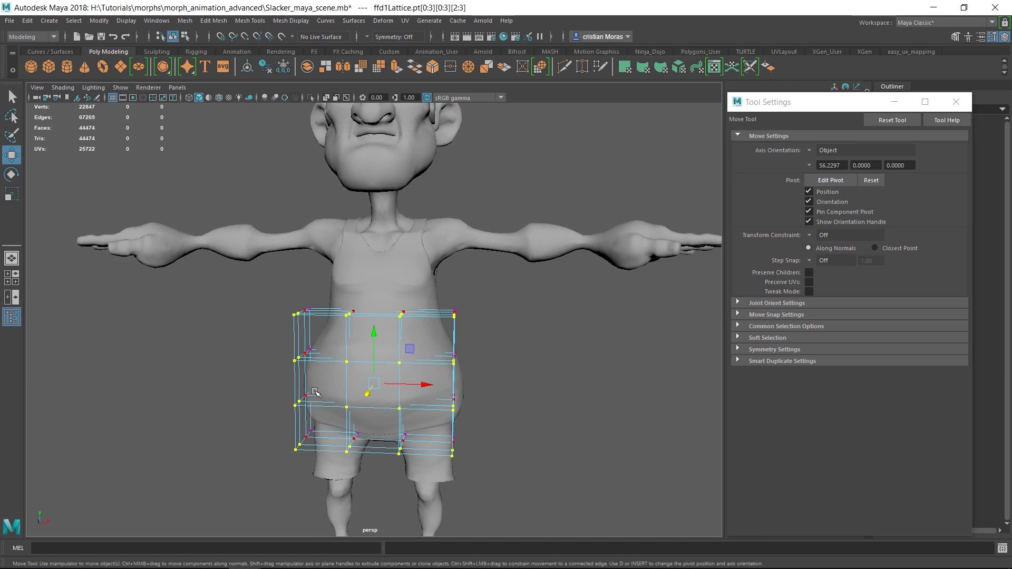
pyautogui.keyDown('alt'); pyautogui.moveTo(568, 378); pyautogui.dragTo(459, 376); pyautogui.keyUp('alt')
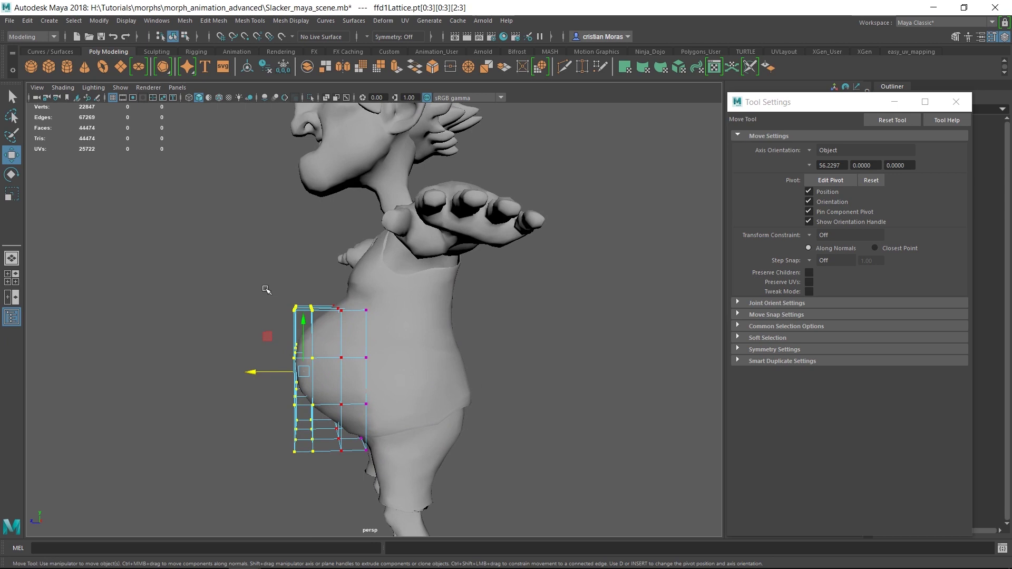
# Select the two middle layers of the belly lattice's points and scale them up uniformly to round out the belly.
pyautogui.keyDown('ctrl'); pyautogui.moveTo(263, 279); pyautogui.dragTo(308, 480); pyautogui.keyUp('ctrl')
pyautogui.keyDown('alt'); pyautogui.moveTo(425, 350); pyautogui.dragTo(428, 343); pyautogui.keyUp('alt')
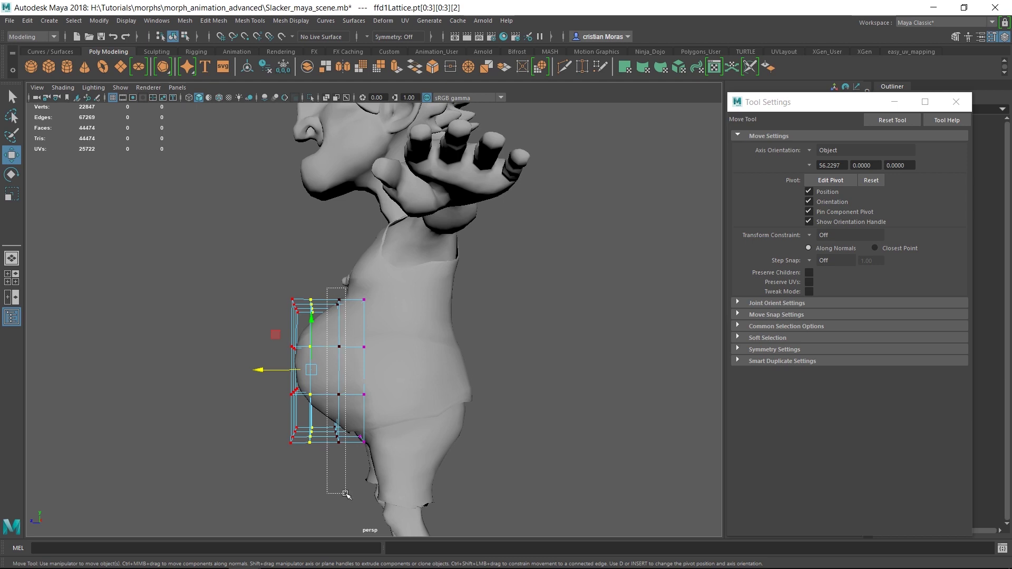
pyautogui.keyDown('alt'); pyautogui.moveTo(275, 444); pyautogui.dragTo(382, 446); pyautogui.keyUp('alt')
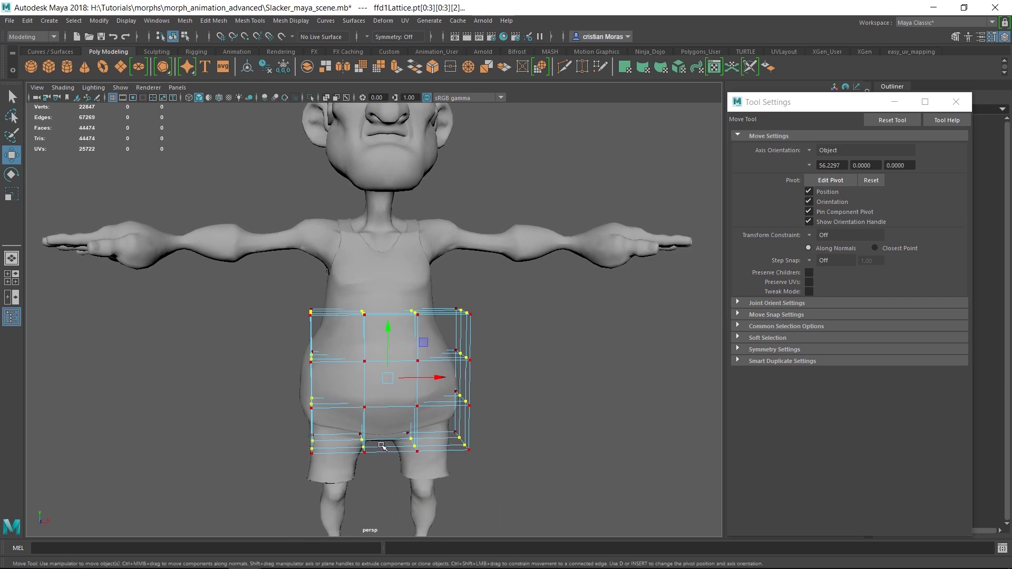
pyautogui.press('r')
pyautogui.keyDown('alt'); pyautogui.moveTo(492, 481); pyautogui.dragTo(530, 422); pyautogui.keyUp('alt')
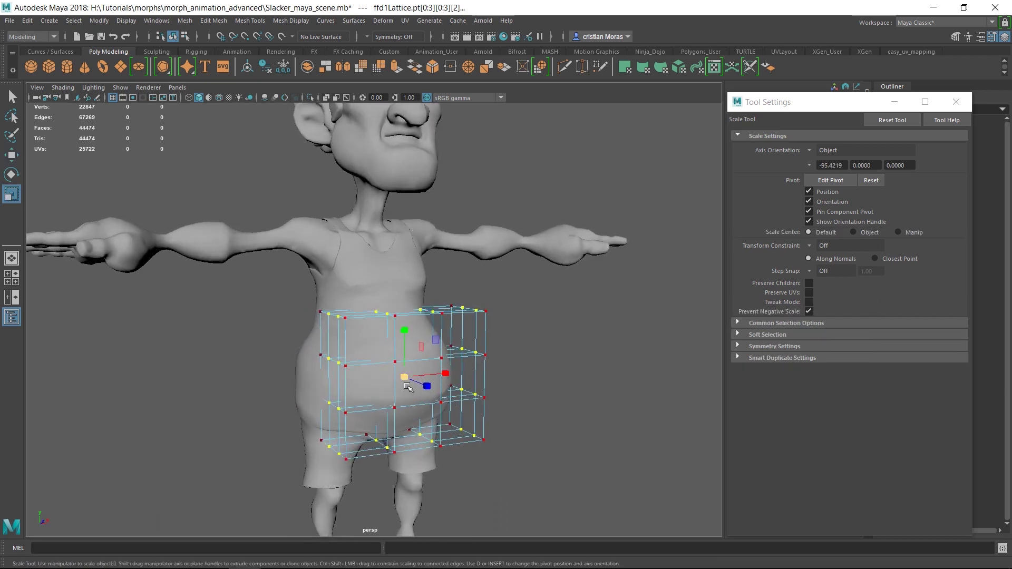
pyautogui.moveTo(401, 378); pyautogui.dragTo(475, 347)
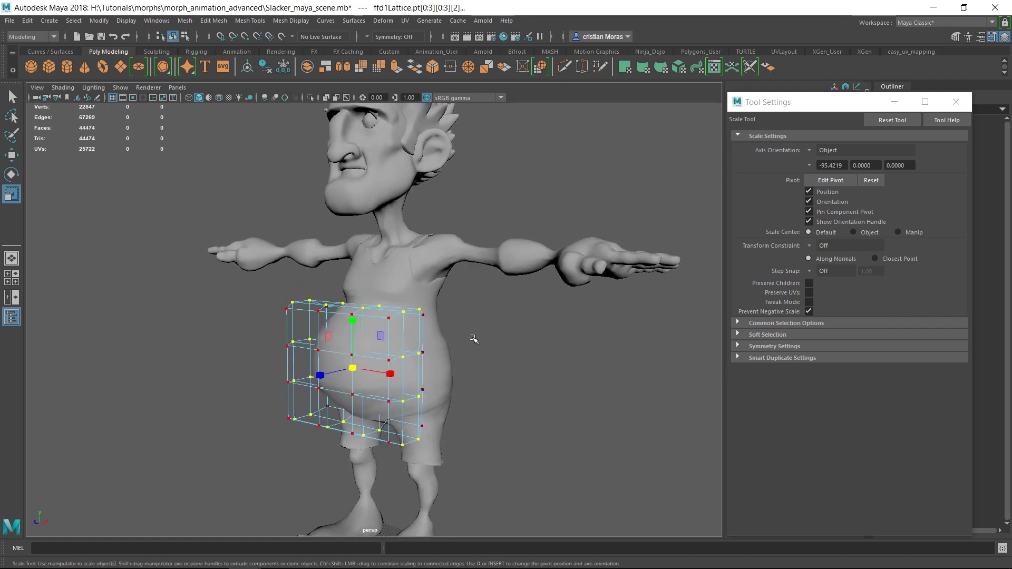
# Put the shorts into vertex mode and enable X-Ray shading in the perspective view to expose their hidden waistband.
pyautogui.click(427, 458)
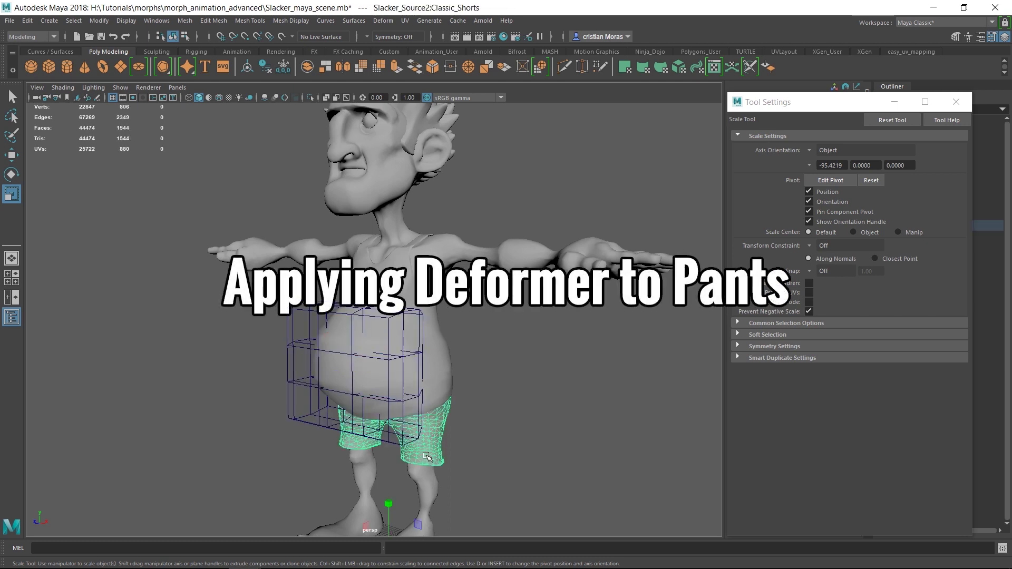
pyautogui.moveTo(426, 254); pyautogui.dragTo(388, 255, button='right')
pyautogui.keyDown('alt'); pyautogui.moveTo(580, 401); pyautogui.dragTo(496, 374); pyautogui.keyUp('alt')
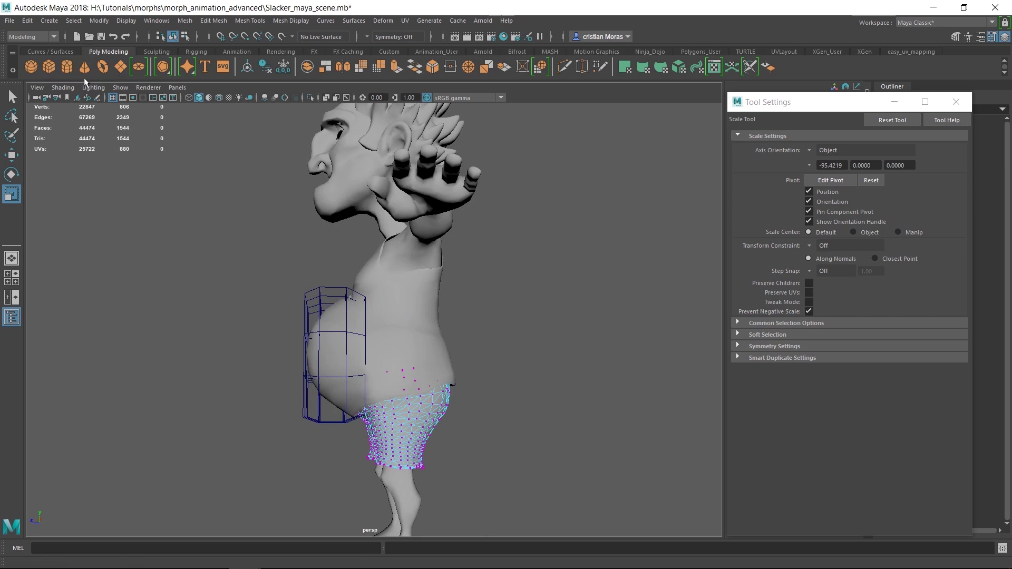
pyautogui.click(66, 88)
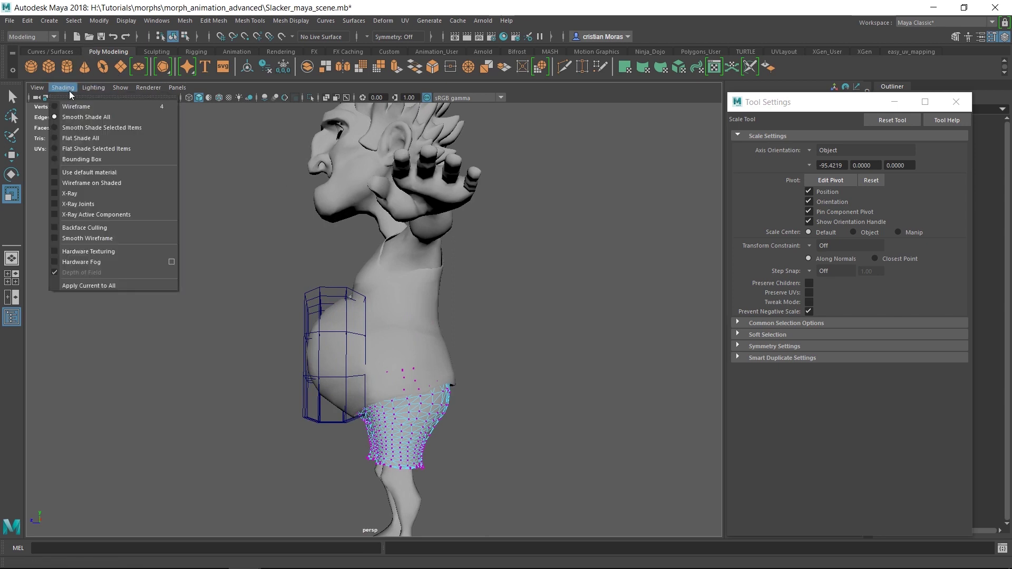
pyautogui.click(87, 193)
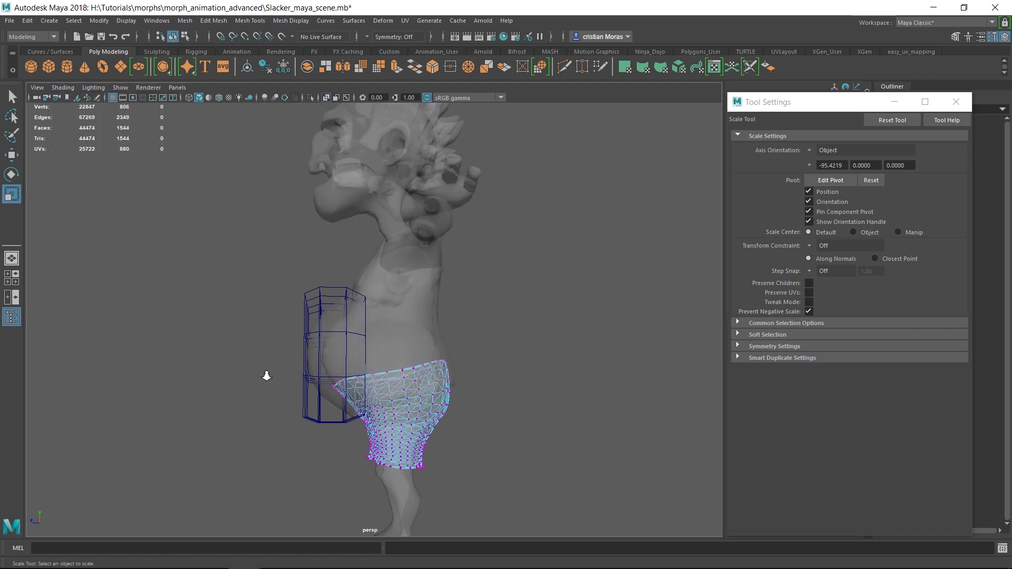
pyautogui.scroll(4, 272, 377)
pyautogui.click(373, 402)
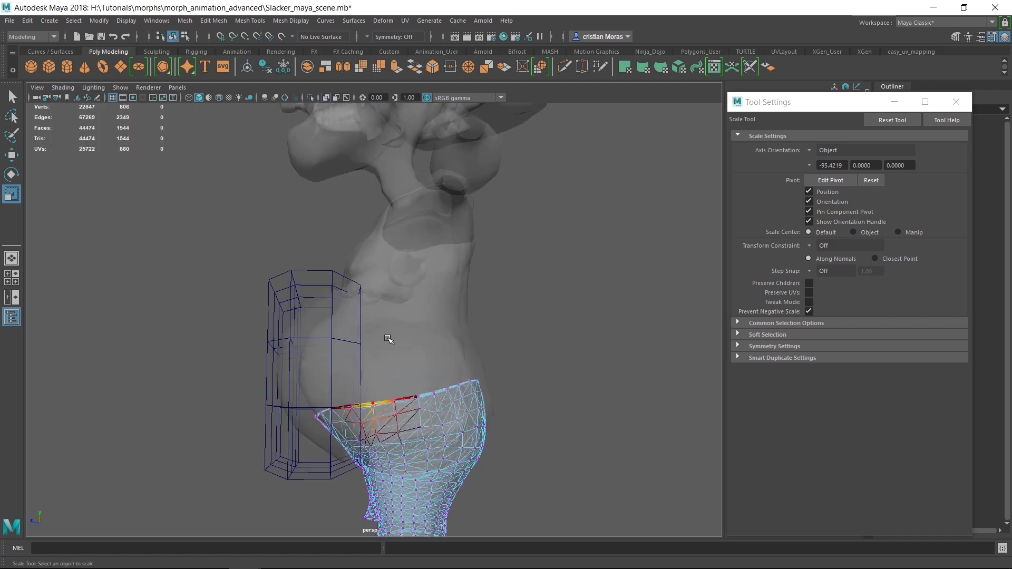
pyautogui.keyDown('alt'); pyautogui.moveTo(388, 339); pyautogui.dragTo(457, 313); pyautogui.keyUp('alt')
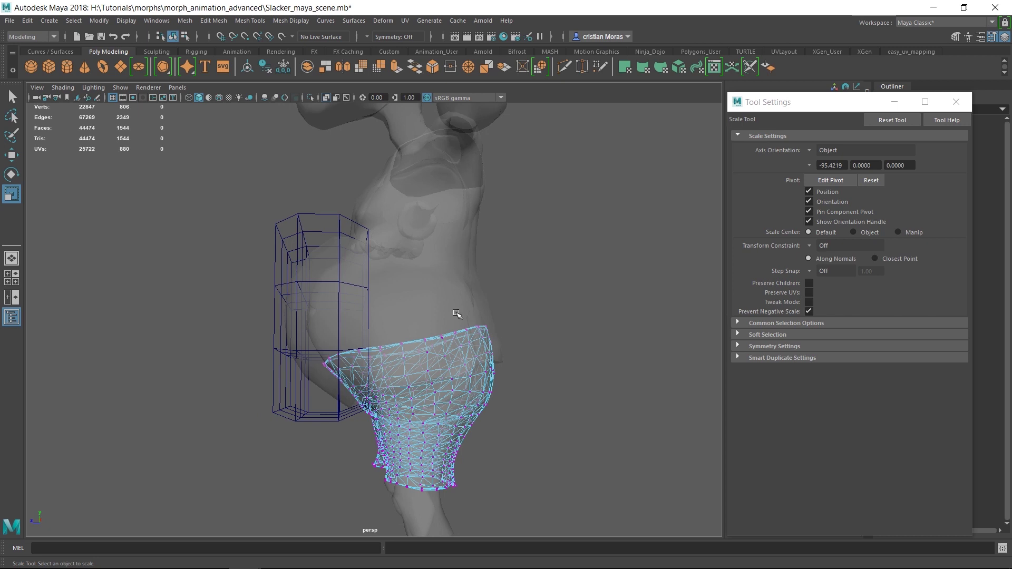
# Enable X-Ray shading in the side view and select the shorts' vertices at the front of the waist.
pyautogui.press('space')
pyautogui.press('space')
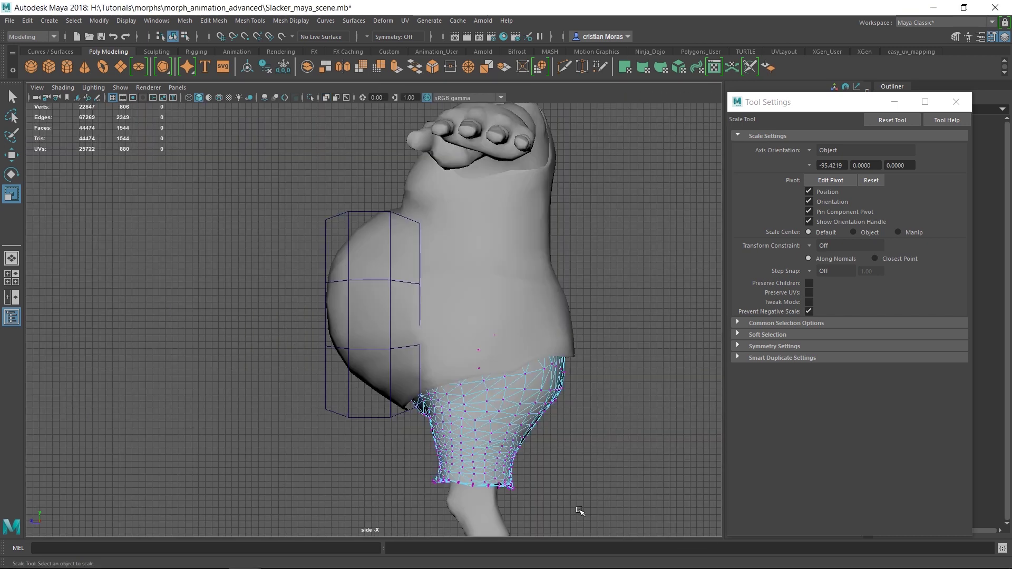
pyautogui.keyDown('alt'); pyautogui.moveTo(549, 406); pyautogui.dragTo(548, 368); pyautogui.keyUp('alt')
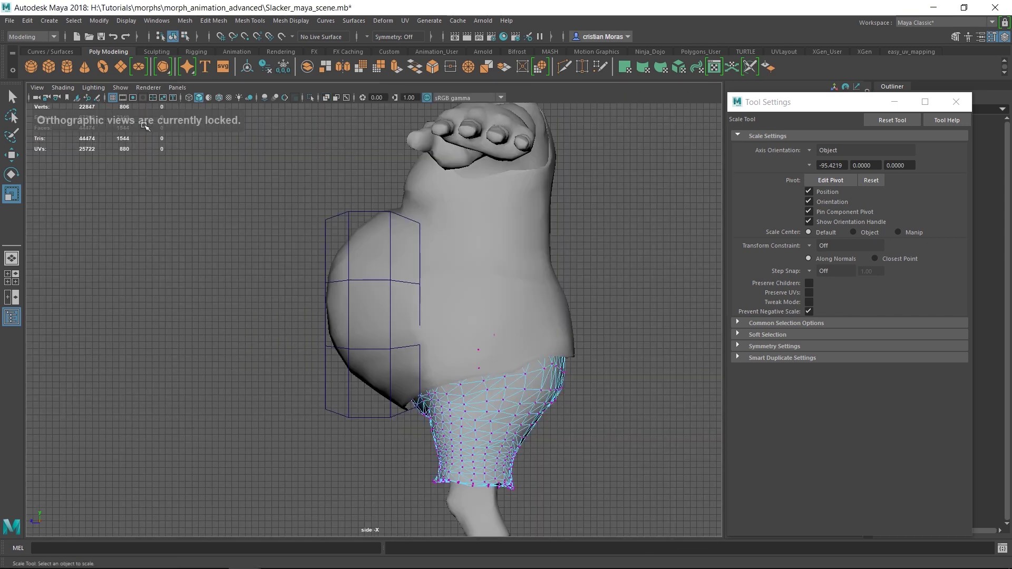
pyautogui.click(62, 87)
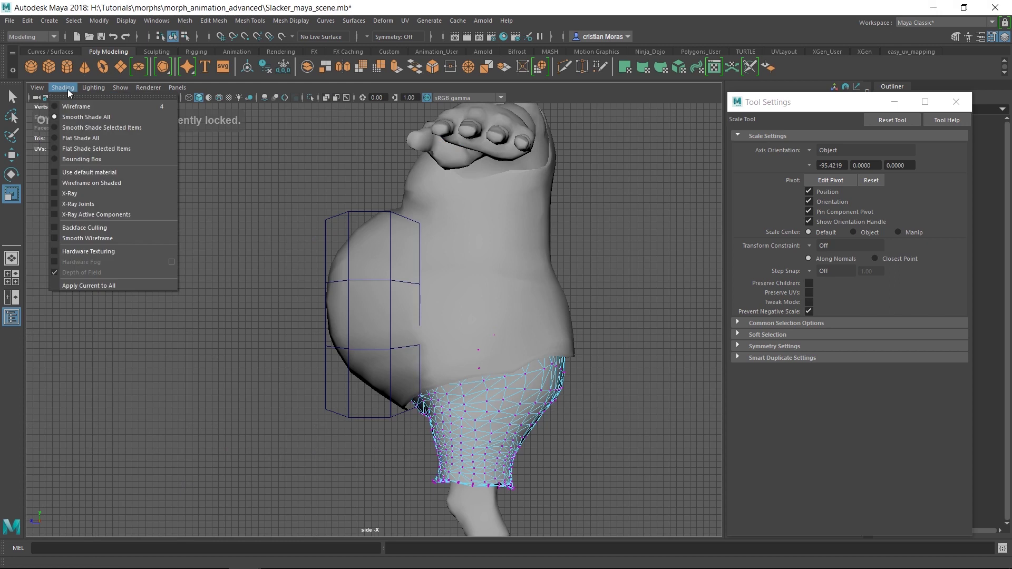
pyautogui.click(72, 193)
pyautogui.scroll(5, 362, 400)
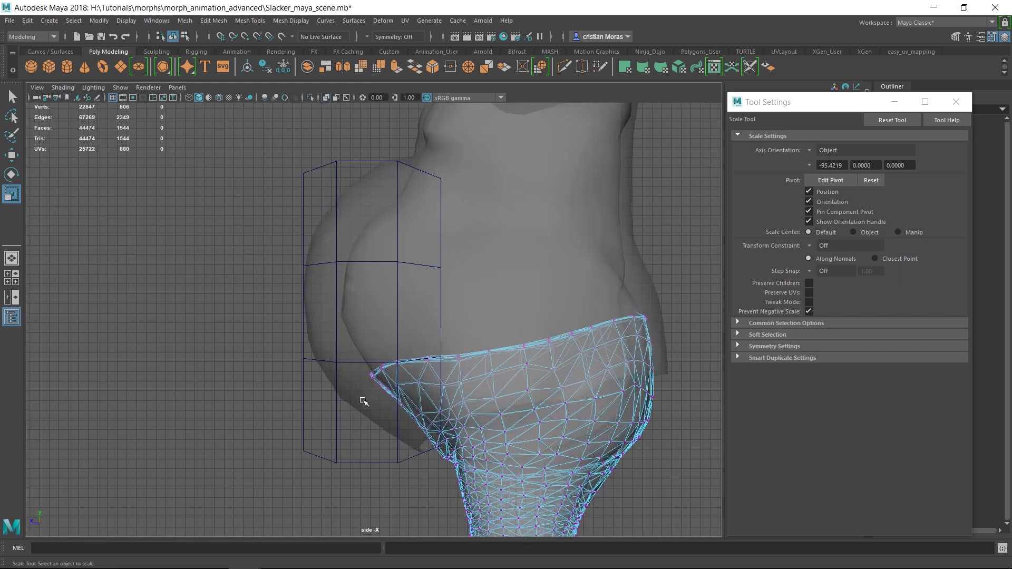
pyautogui.keyDown('alt'); pyautogui.moveTo(339, 402); pyautogui.dragTo(295, 298, button='middle'); pyautogui.keyUp('alt')
pyautogui.moveTo(320, 264); pyautogui.dragTo(436, 381)
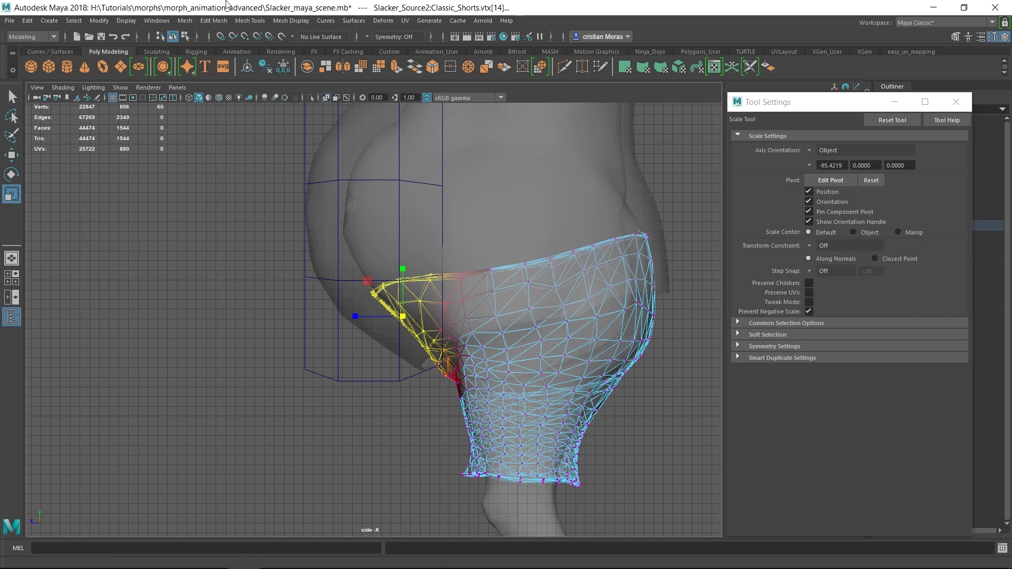
# Create a lattice deformer around the selected front vertices of the shorts.
pyautogui.click(157, 20)
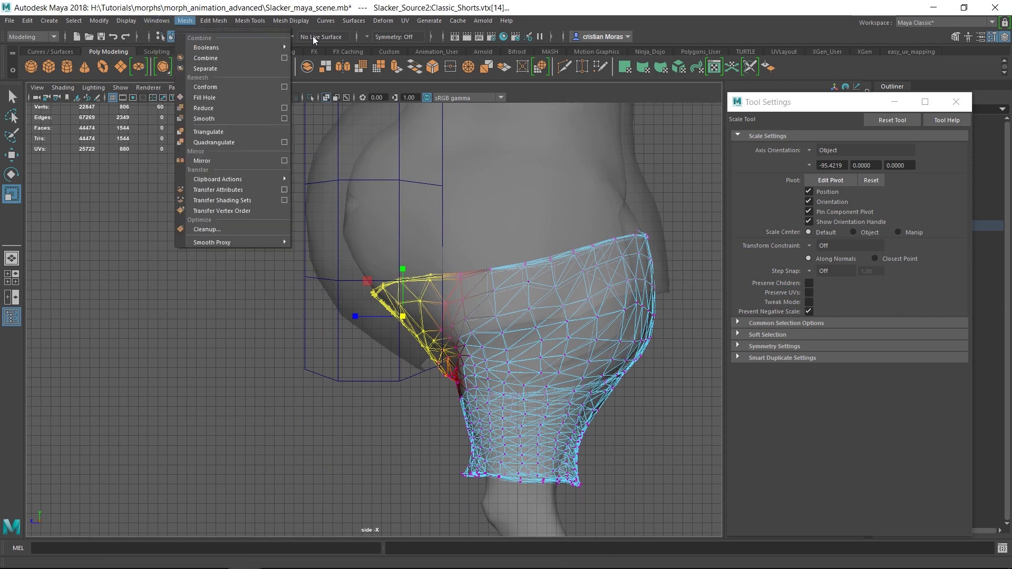
pyautogui.moveTo(382, 23)
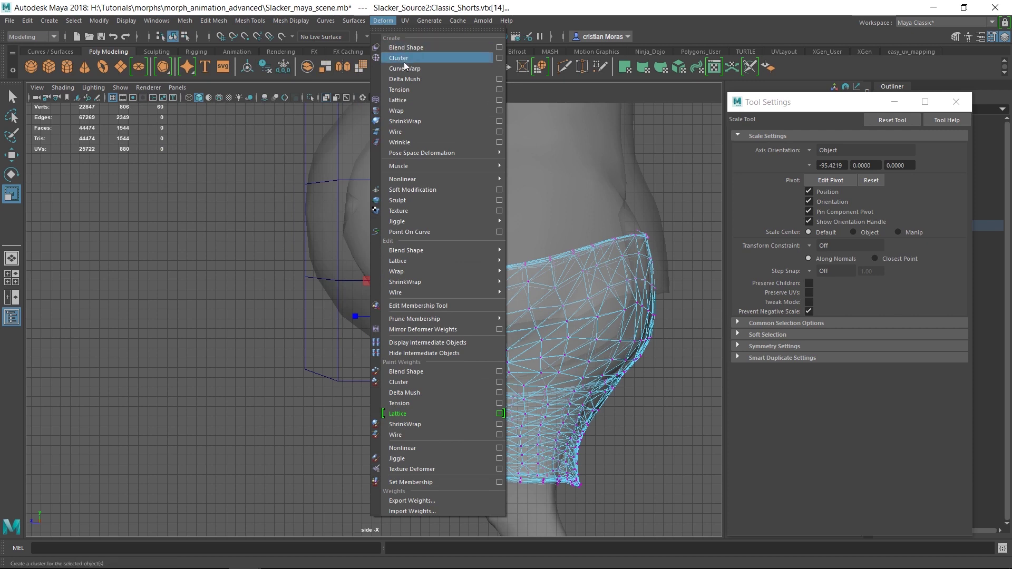
pyautogui.click(434, 101)
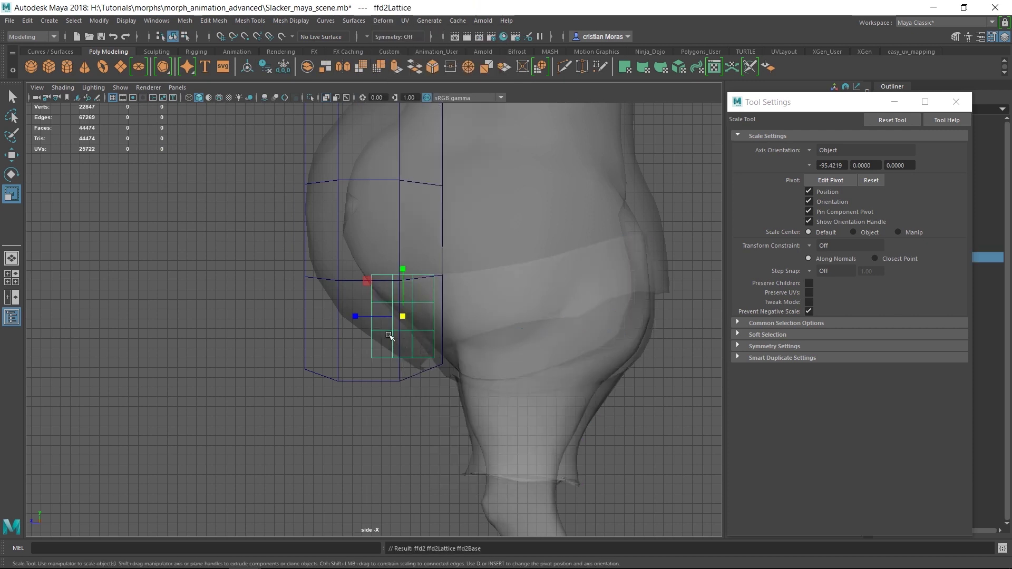
# Select the upper front points of the shorts' lattice and move them forward to follow the enlarged belly.
pyautogui.press('q')
pyautogui.moveTo(394, 356); pyautogui.dragTo(390, 256, button='right')
pyautogui.moveTo(306, 229); pyautogui.dragTo(421, 342)
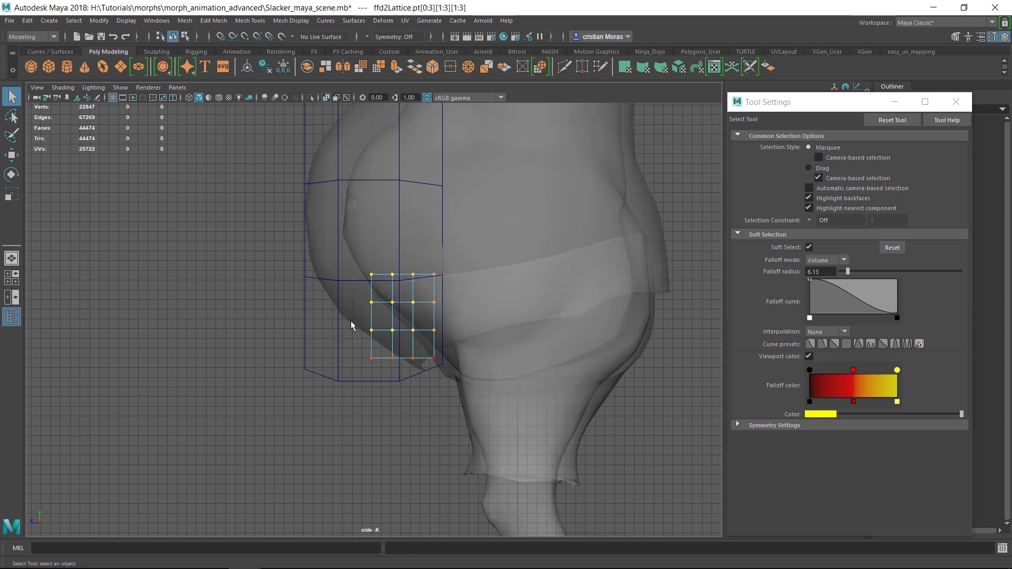
pyautogui.press('w')
pyautogui.moveTo(344, 307); pyautogui.dragTo(312, 309)
# Return to the perspective view, disable X-Ray shading and check the deformed shorts and vest from the front.
pyautogui.press('space')
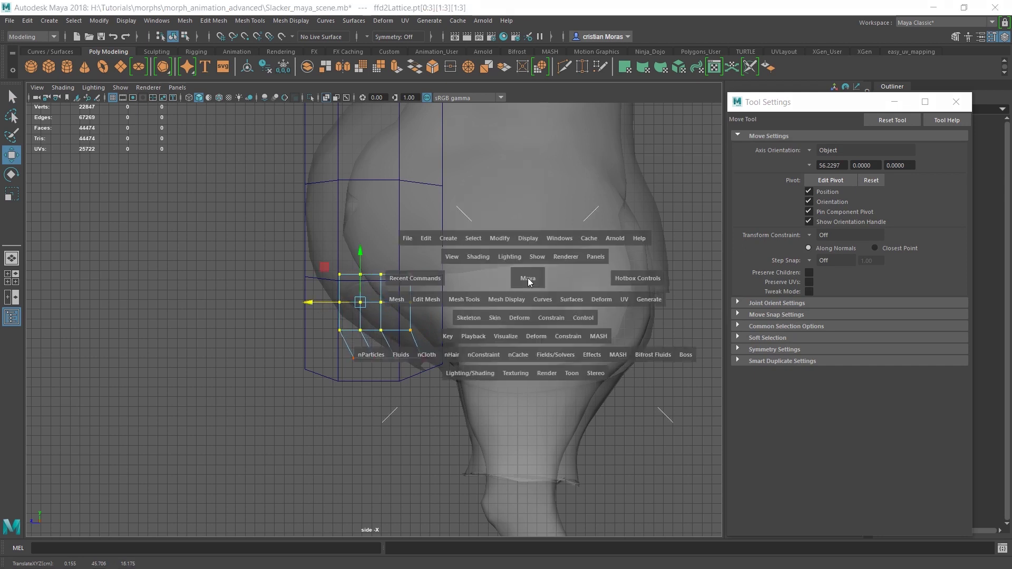
pyautogui.press('space')
pyautogui.moveTo(410, 277)
pyautogui.keyDown('alt'); pyautogui.mouseDown()
pyautogui.moveTo(512, 281)
pyautogui.moveTo(470, 264)
pyautogui.mouseUp(); pyautogui.keyUp('alt')
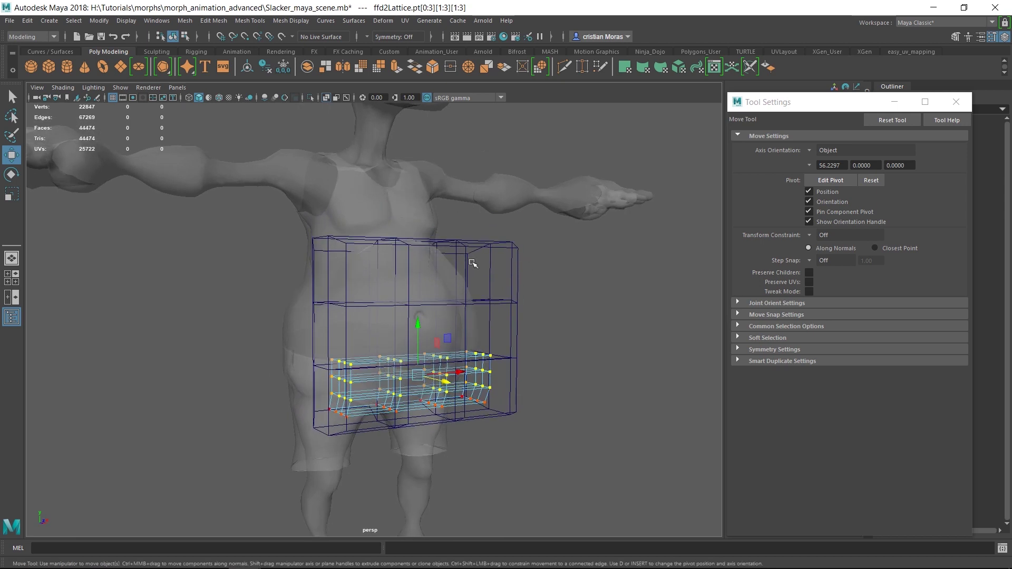
pyautogui.click(63, 87)
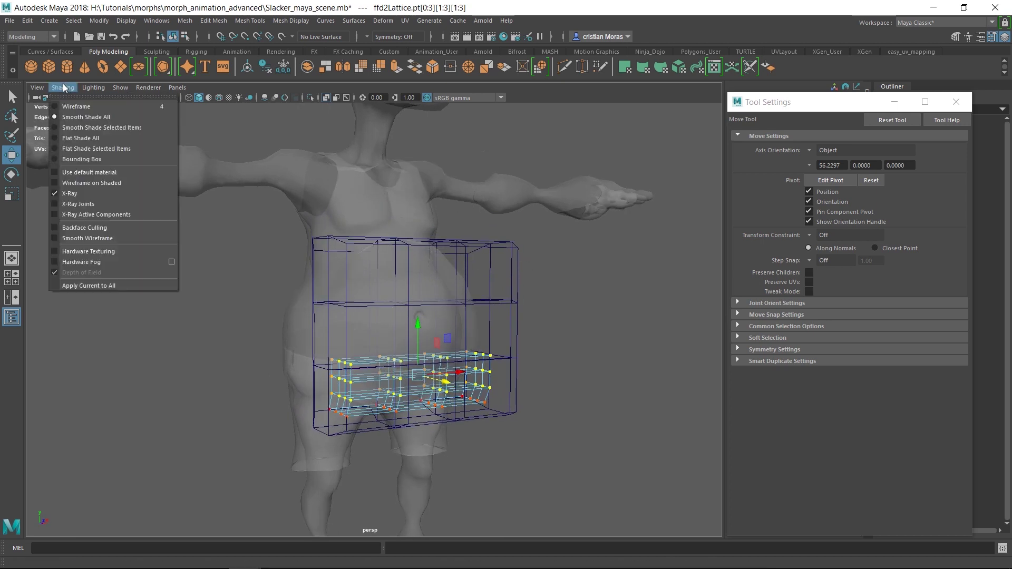
pyautogui.click(78, 194)
pyautogui.keyDown('alt'); pyautogui.moveTo(655, 425); pyautogui.dragTo(557, 418); pyautogui.keyUp('alt')
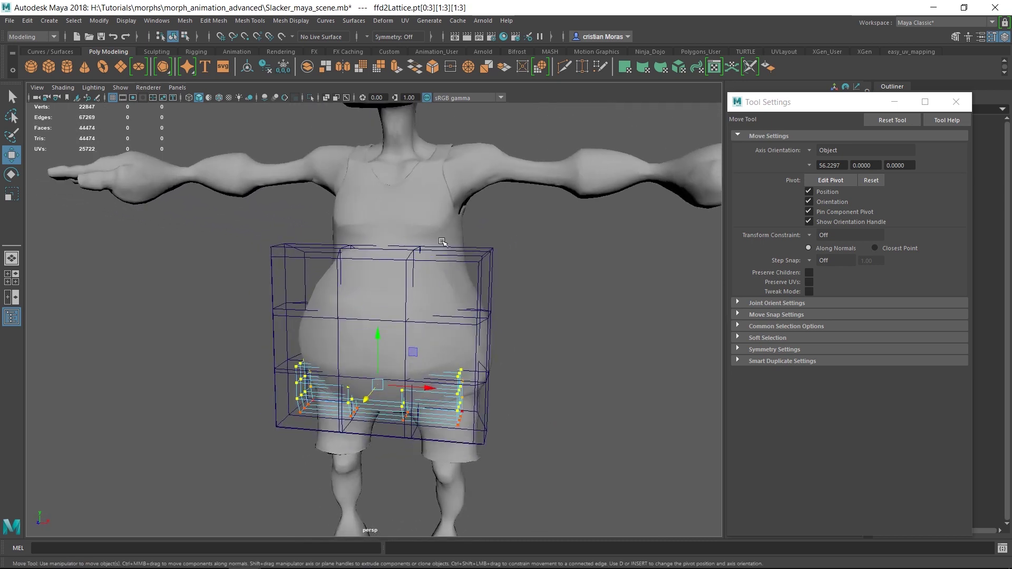
# Close the tool settings, select the whole character group group6 and delete its construction history to bake in both lattices.
pyautogui.press('q')
pyautogui.click(456, 182)
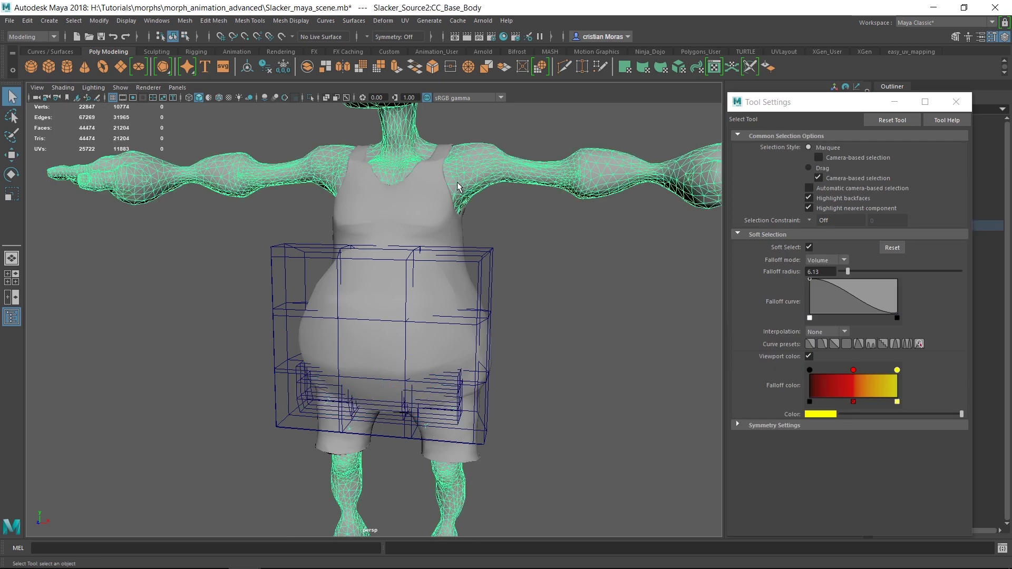
pyautogui.click(957, 102)
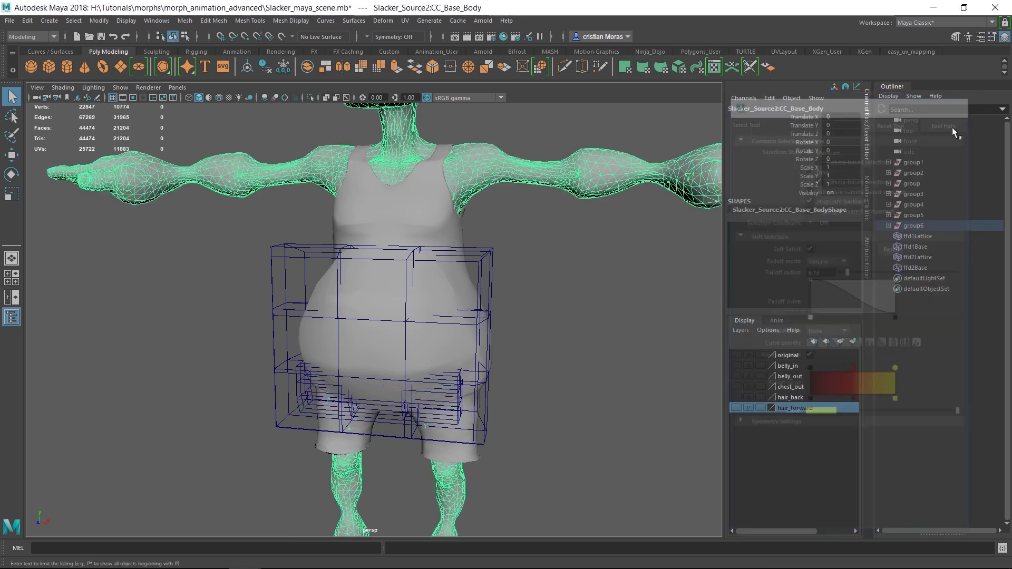
pyautogui.click(941, 225)
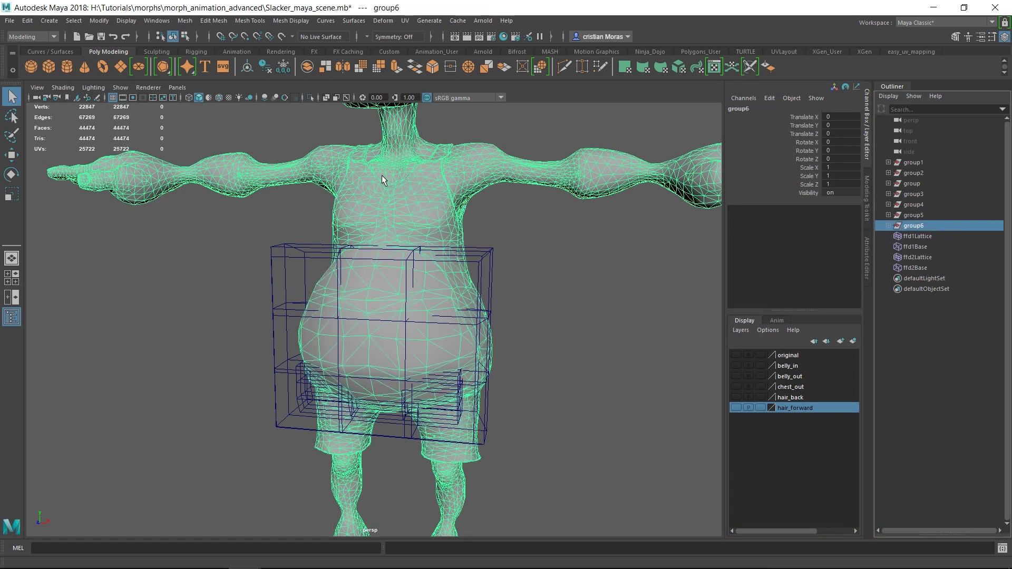
pyautogui.click(265, 67)
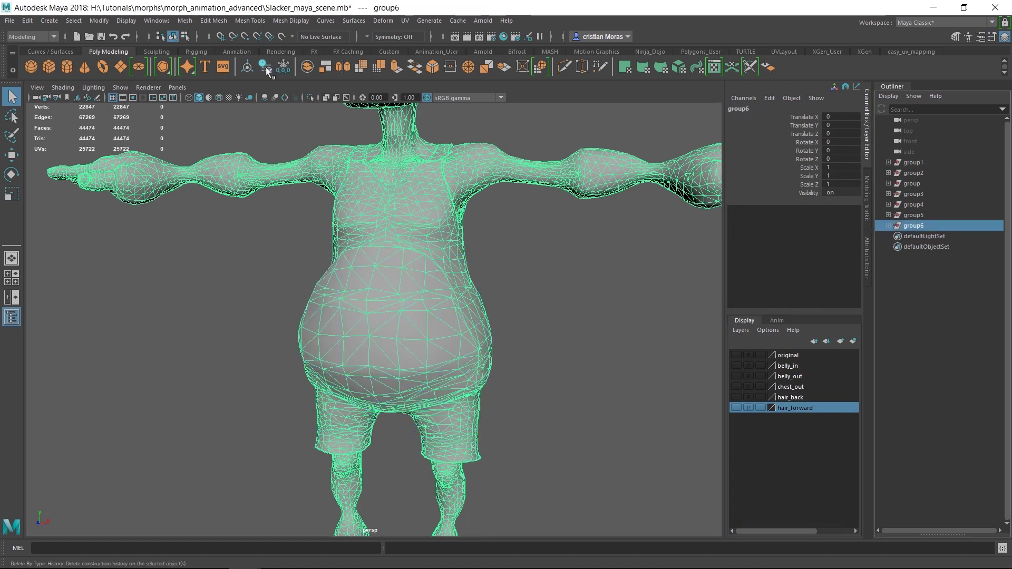
# Frame the whole character and move group6 sideways along the X axis to about -96.4.
pyautogui.press('f')
pyautogui.keyDown('alt'); pyautogui.moveTo(233, 181); pyautogui.dragTo(260, 185); pyautogui.keyUp('alt')
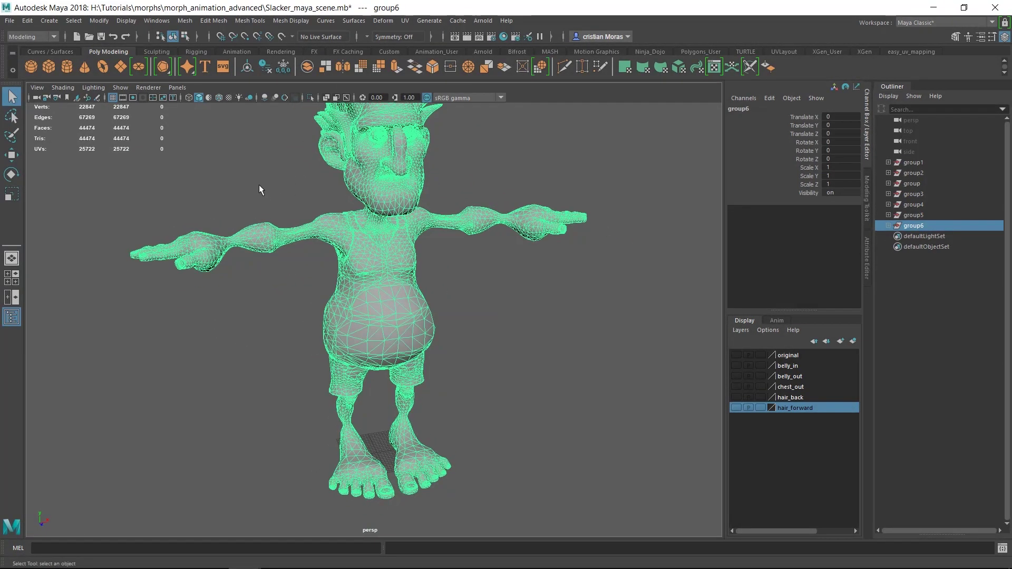
pyautogui.keyDown('alt'); pyautogui.moveTo(416, 281); pyautogui.dragTo(545, 284); pyautogui.keyUp('alt')
pyautogui.moveTo(546, 274)
pyautogui.keyDown('alt'); pyautogui.mouseDown()
pyautogui.moveTo(544, 264)
pyautogui.moveTo(527, 284)
pyautogui.mouseUp(); pyautogui.keyUp('alt')
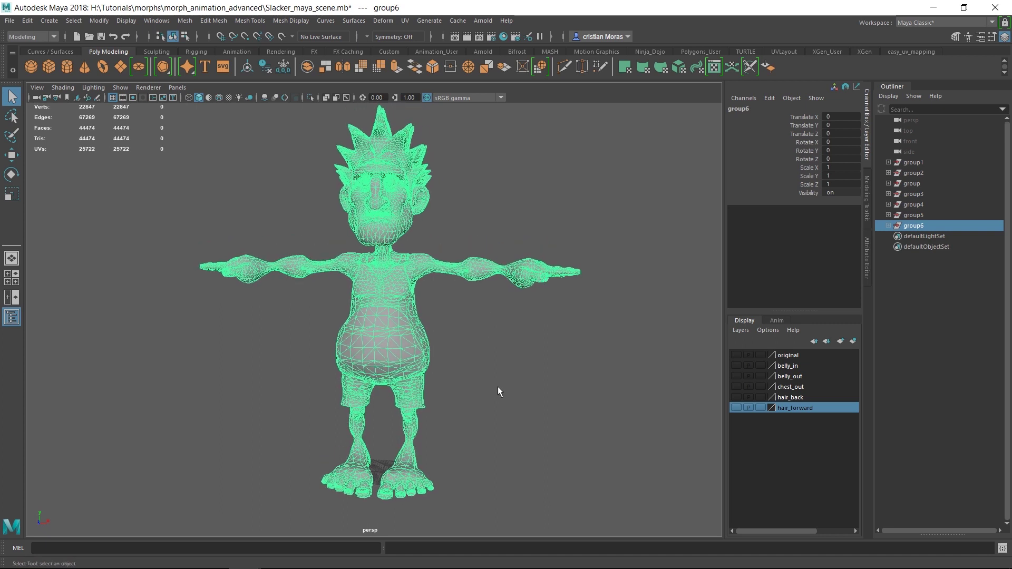
pyautogui.press('w')
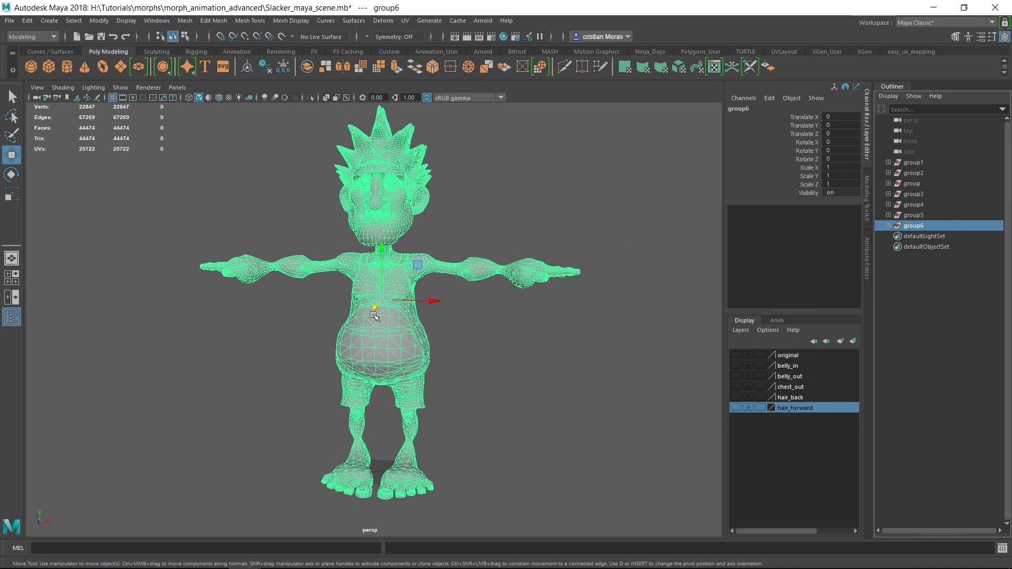
pyautogui.moveTo(437, 302); pyautogui.dragTo(189, 298)
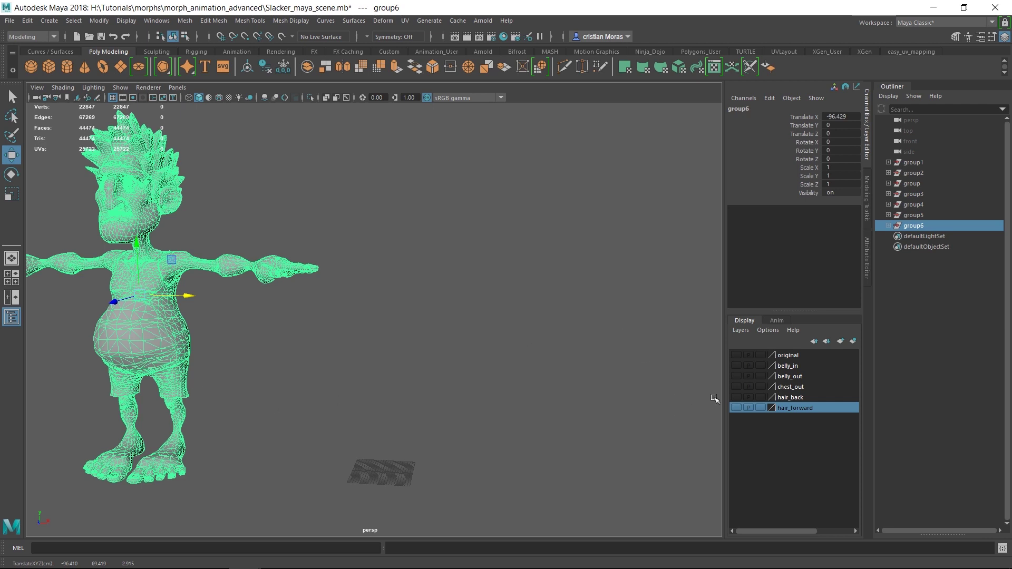
# Display the belly_in layer's model, hide it again and show the belly_out layer instead.
pyautogui.click(798, 366)
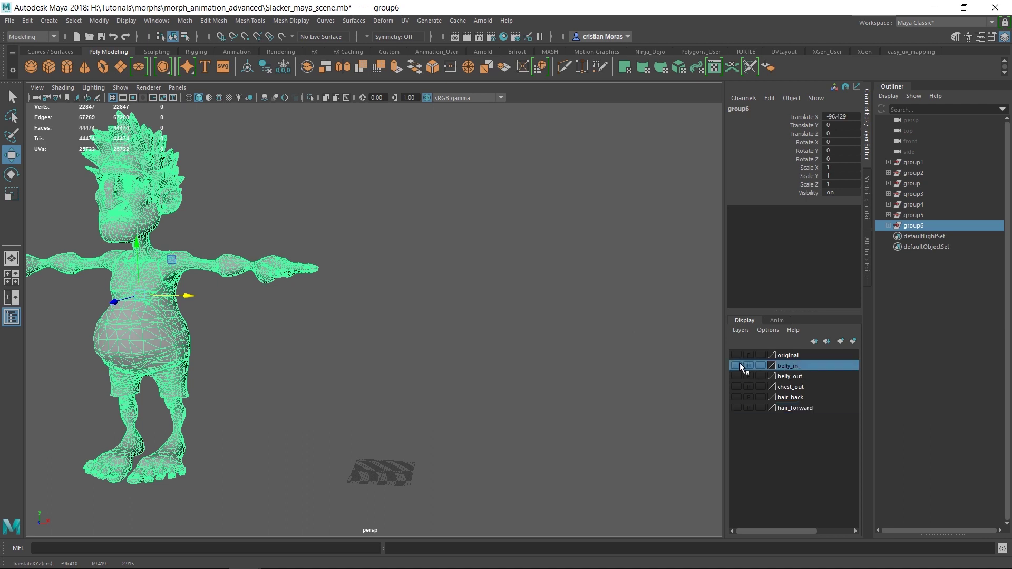
pyautogui.click(738, 365)
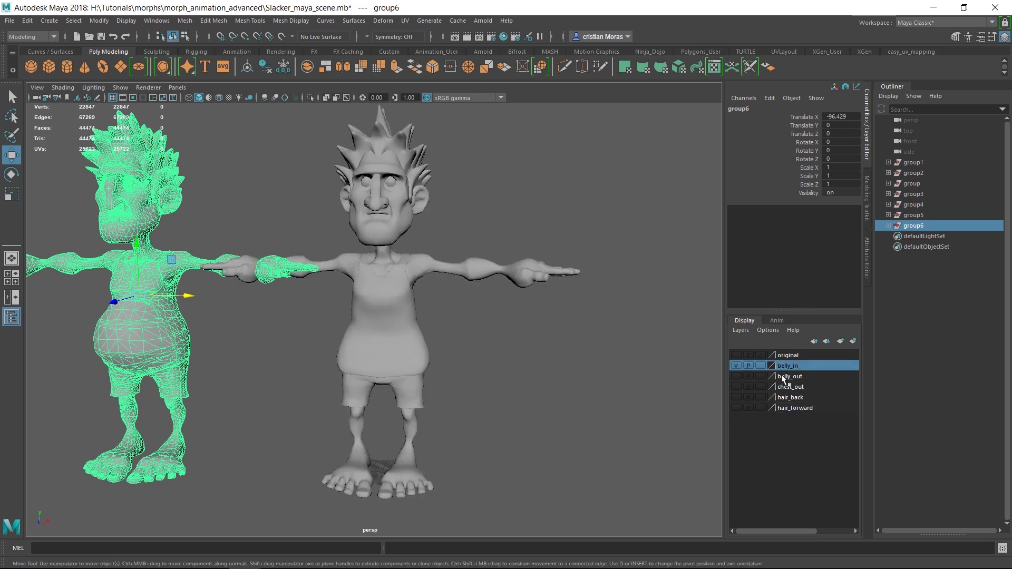
pyautogui.click(737, 365)
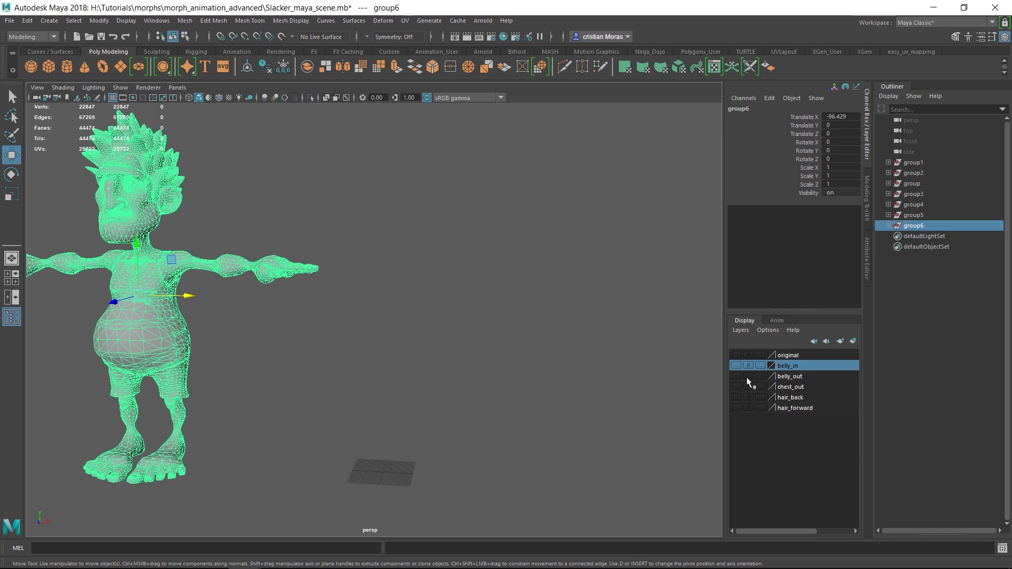
pyautogui.click(739, 377)
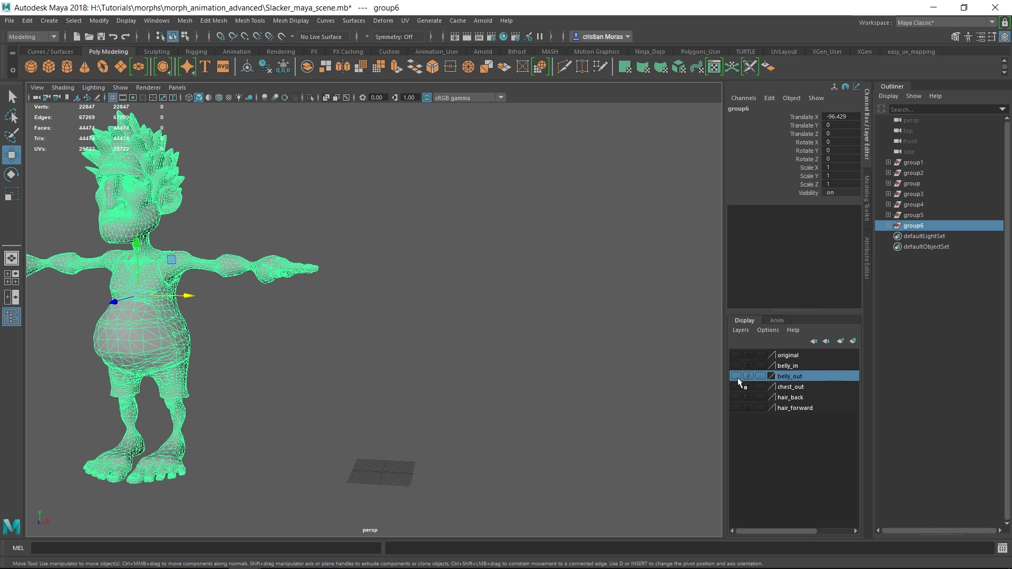
pyautogui.click(738, 375)
# View the belly_out model beside group6 and move group6 farther along X to about -161.7.
pyautogui.keyDown('alt'); pyautogui.moveTo(578, 416); pyautogui.dragTo(511, 394); pyautogui.keyUp('alt')
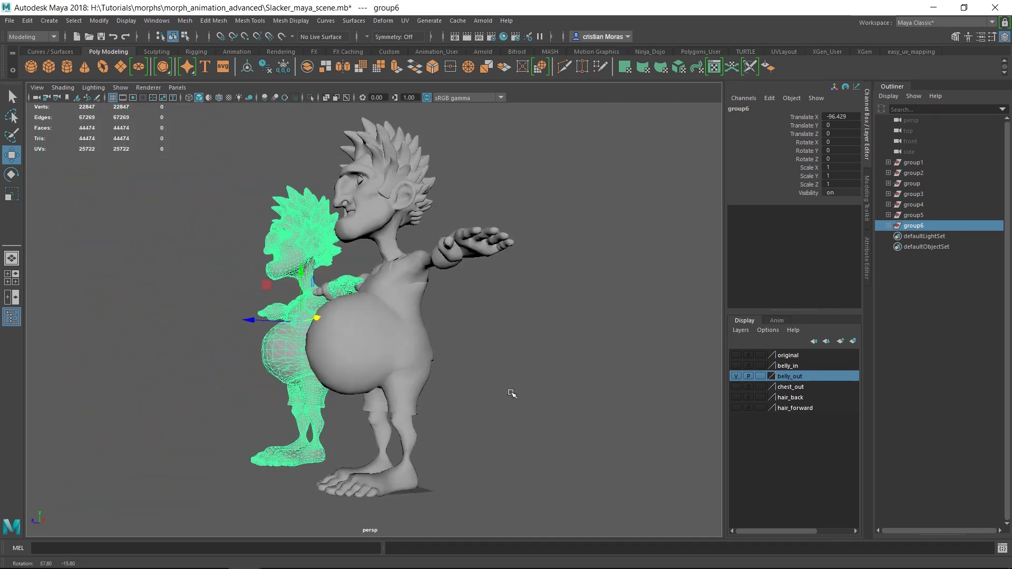
pyautogui.keyDown('alt'); pyautogui.moveTo(512, 394); pyautogui.dragTo(490, 392); pyautogui.keyUp('alt')
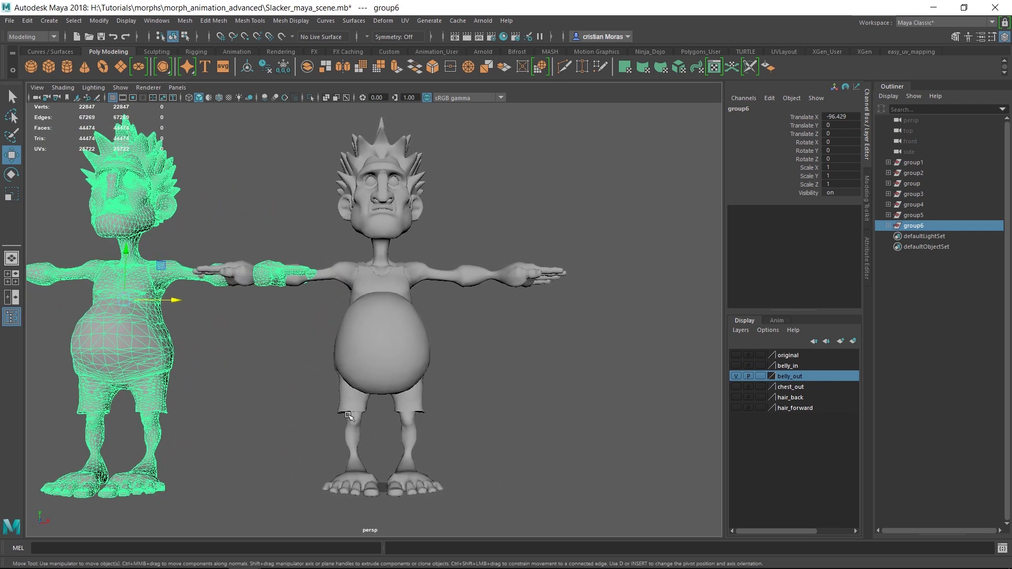
pyautogui.click(176, 301)
pyautogui.moveTo(176, 301); pyautogui.dragTo(5, 301)
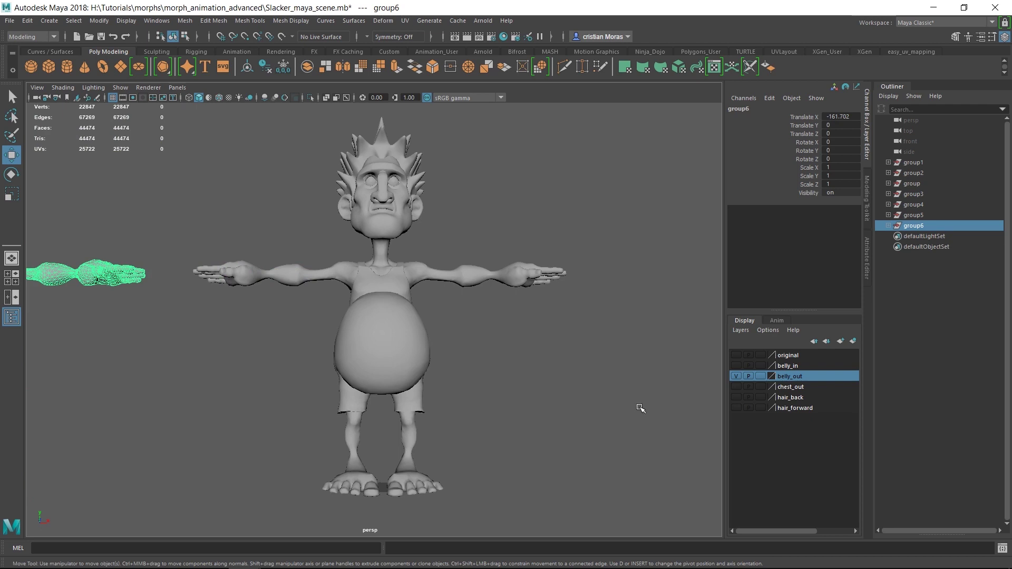
# Swap the visible layer from belly_out to belly_in and on to chest_out, checking each shape from the side.
pyautogui.click(736, 376)
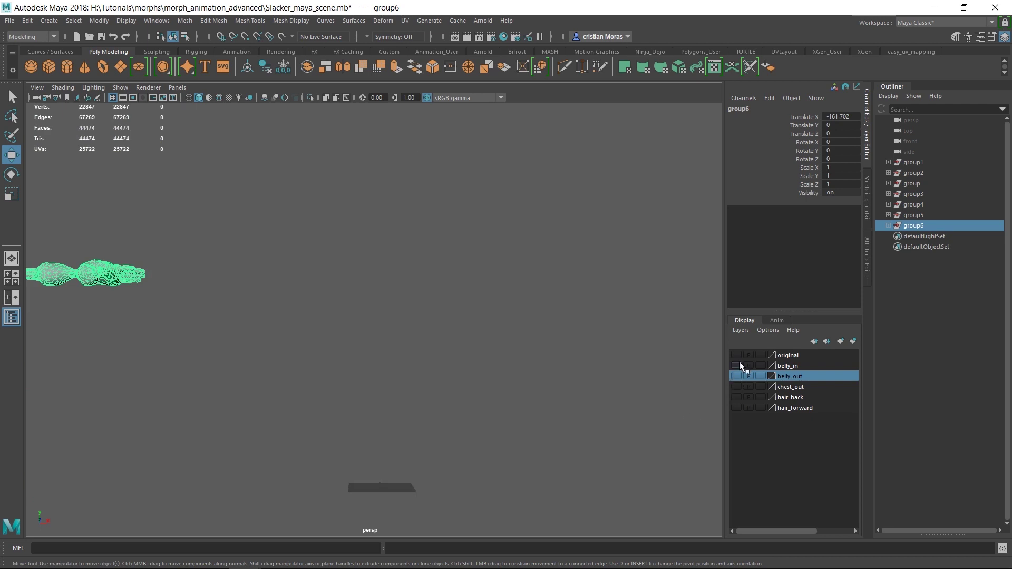
pyautogui.click(738, 365)
pyautogui.keyDown('alt'); pyautogui.moveTo(660, 332); pyautogui.dragTo(577, 329); pyautogui.keyUp('alt')
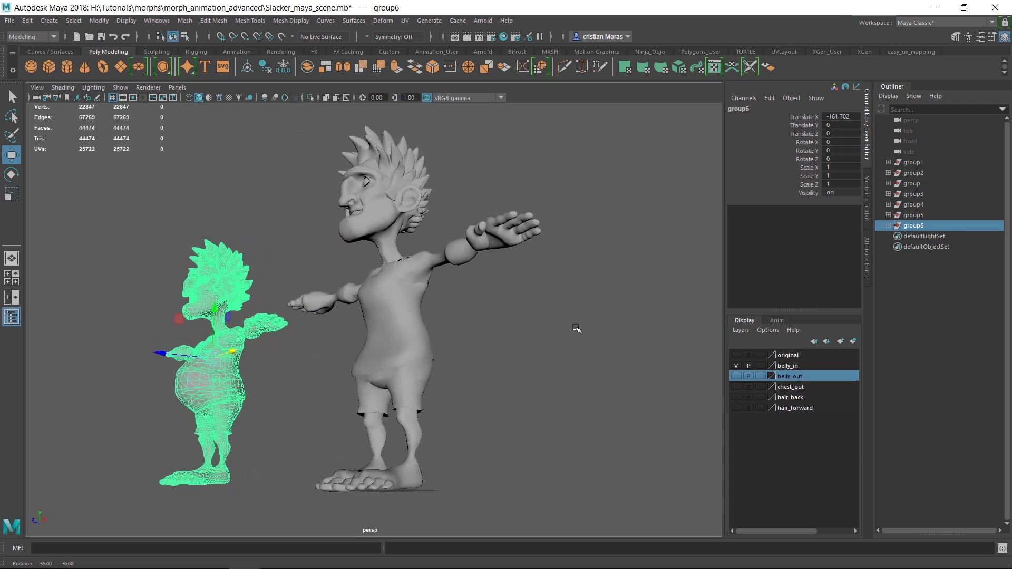
pyautogui.click(736, 388)
pyautogui.click(736, 364)
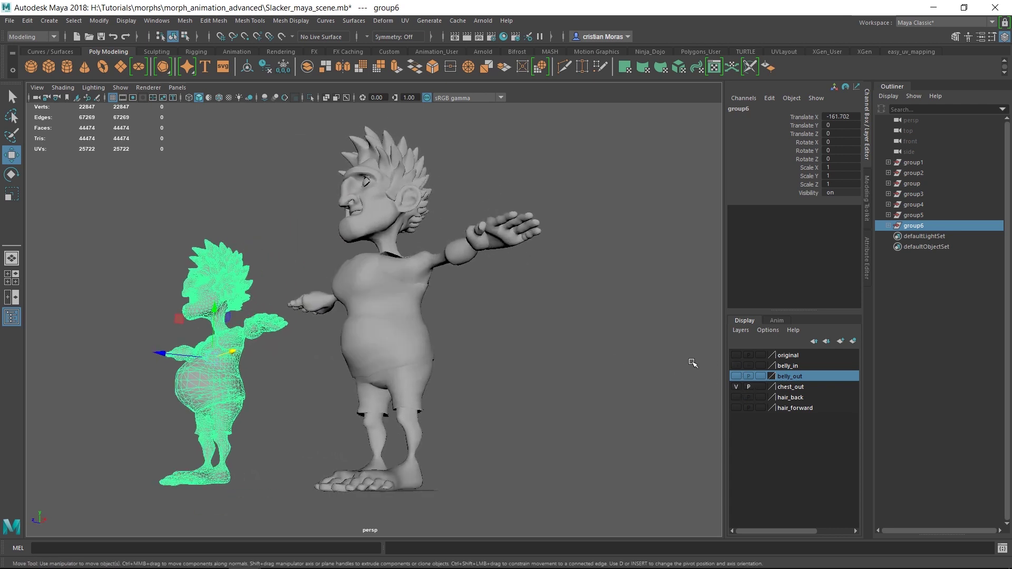
pyautogui.keyDown('alt'); pyautogui.moveTo(453, 308); pyautogui.dragTo(483, 310); pyautogui.keyUp('alt')
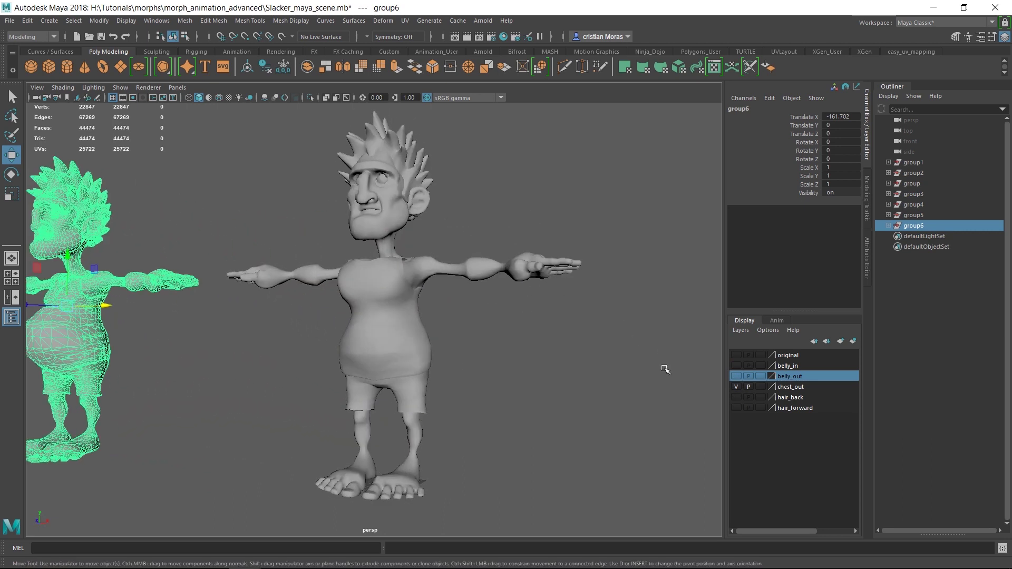
# Hide chest_out, display the original layer, deselect group6 and compare the two characters.
pyautogui.click(743, 387)
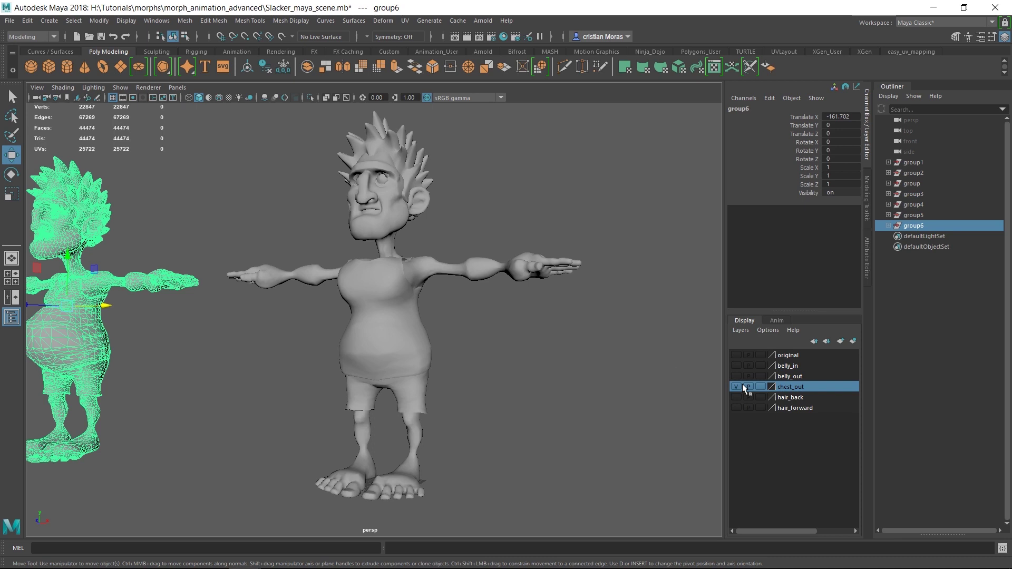
pyautogui.click(736, 387)
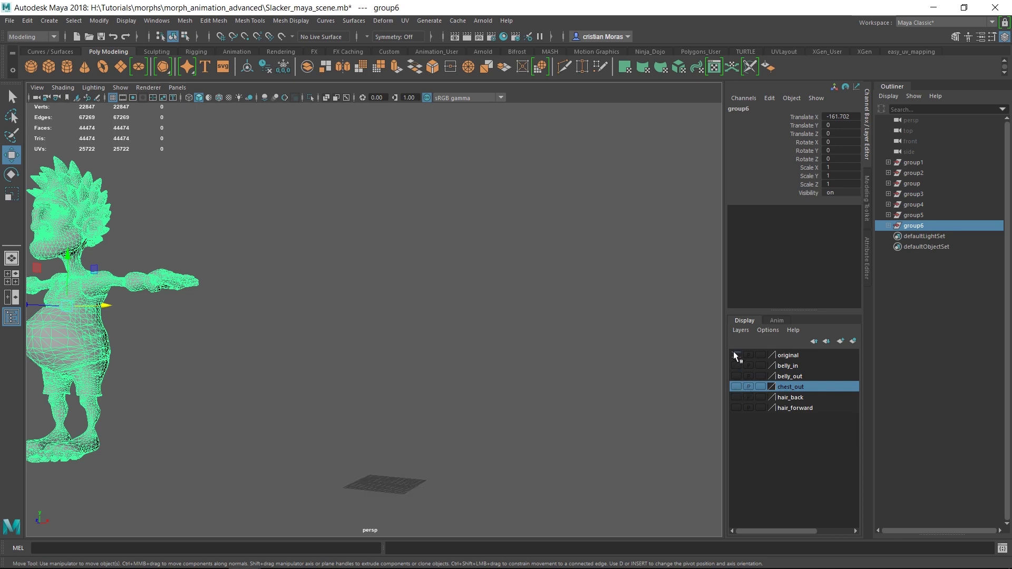
pyautogui.click(737, 355)
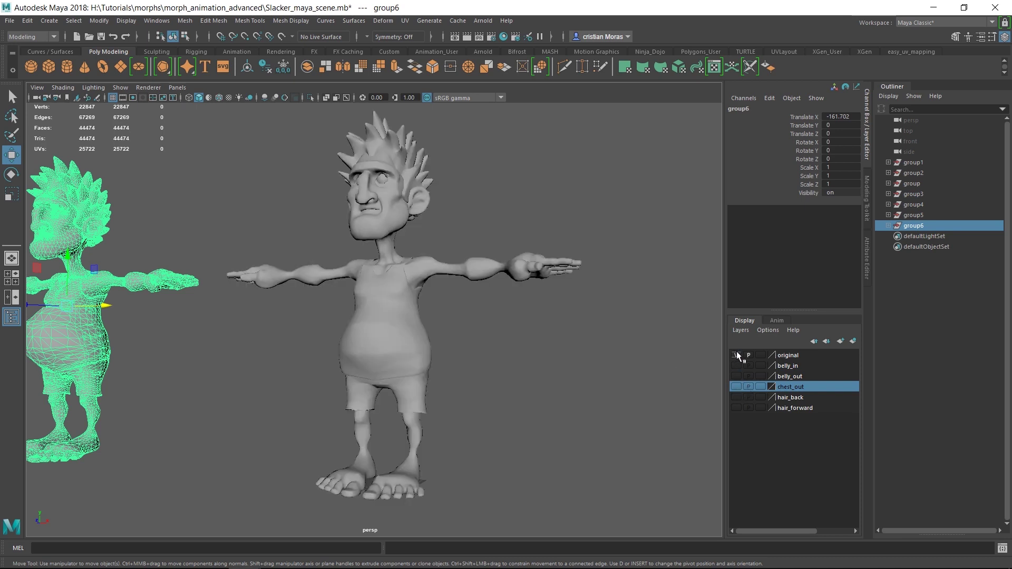
pyautogui.moveTo(535, 390)
pyautogui.keyDown('alt'); pyautogui.mouseDown()
pyautogui.moveTo(445, 402)
pyautogui.moveTo(526, 396)
pyautogui.mouseUp(); pyautogui.keyUp('alt')
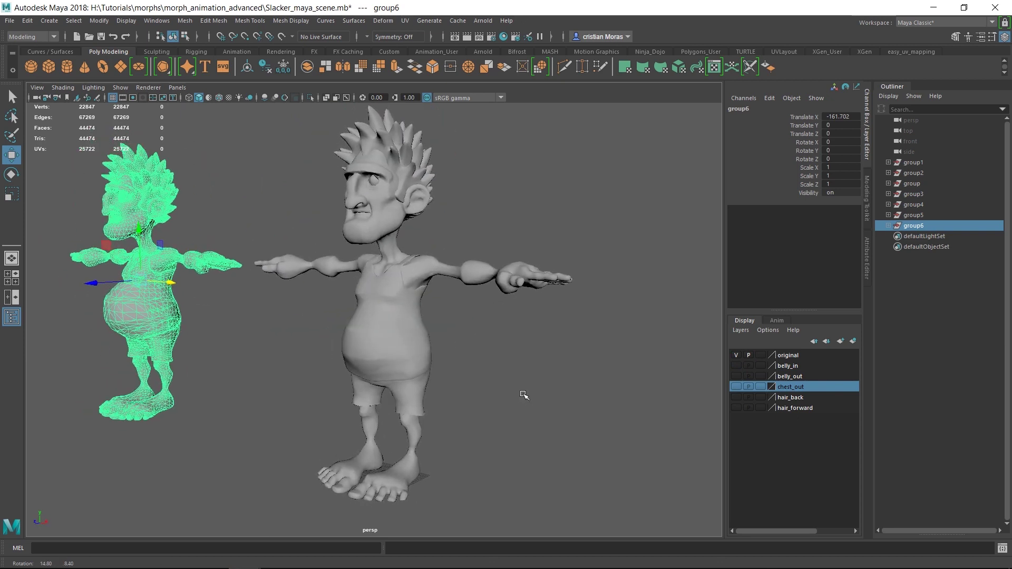
pyautogui.click(525, 396)
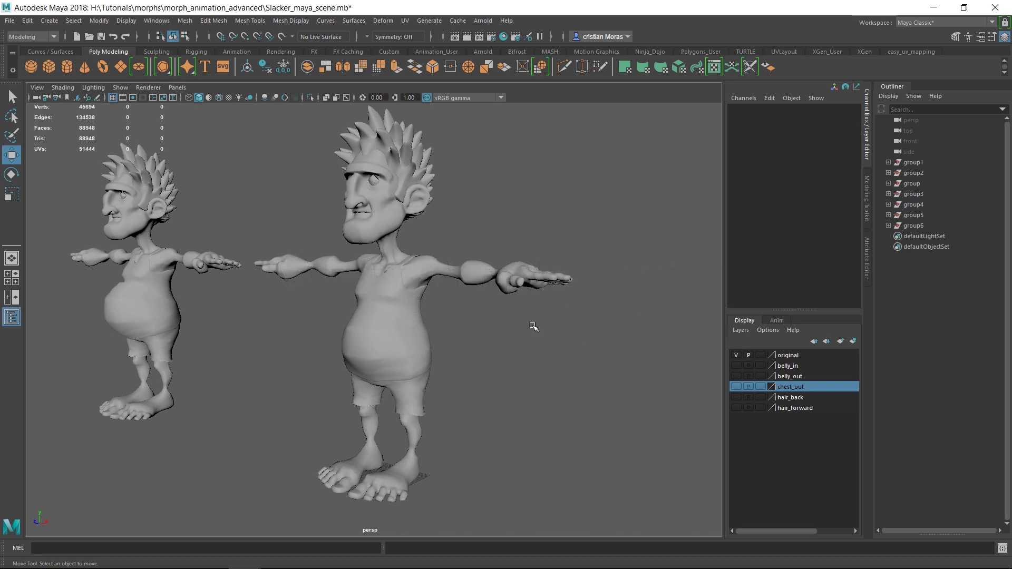
pyautogui.keyDown('alt'); pyautogui.moveTo(466, 355); pyautogui.dragTo(484, 355); pyautogui.keyUp('alt')
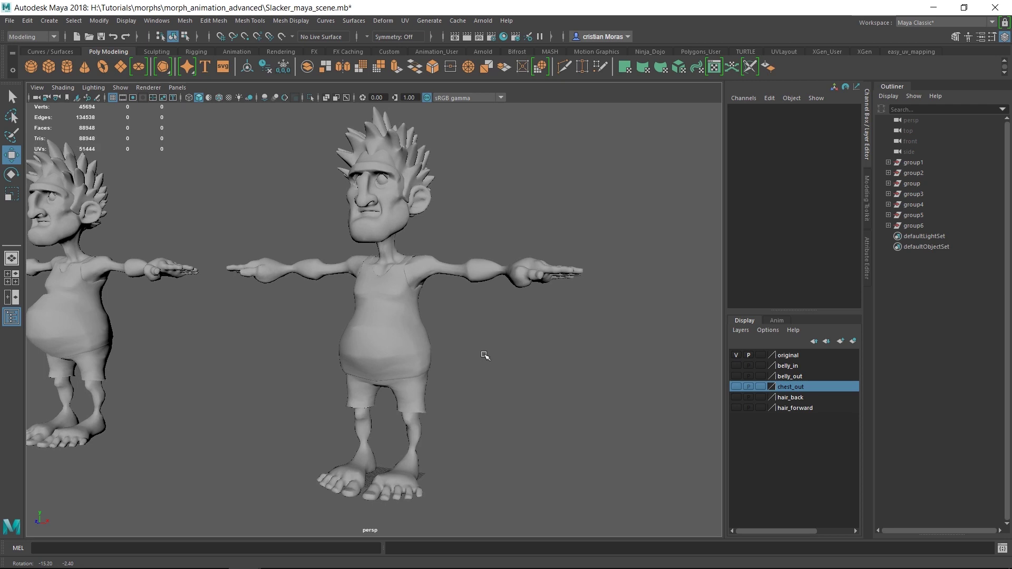
# Toggle the belly_in layer on and off, show belly_out and hide original so that only belly_out is visible.
pyautogui.click(790, 364)
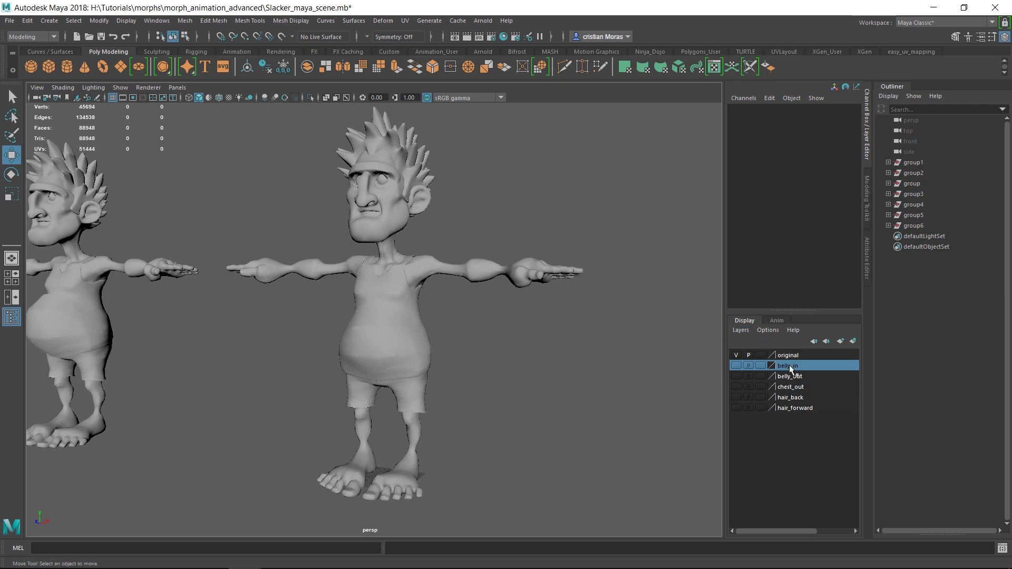
pyautogui.click(737, 365)
pyautogui.click(741, 354)
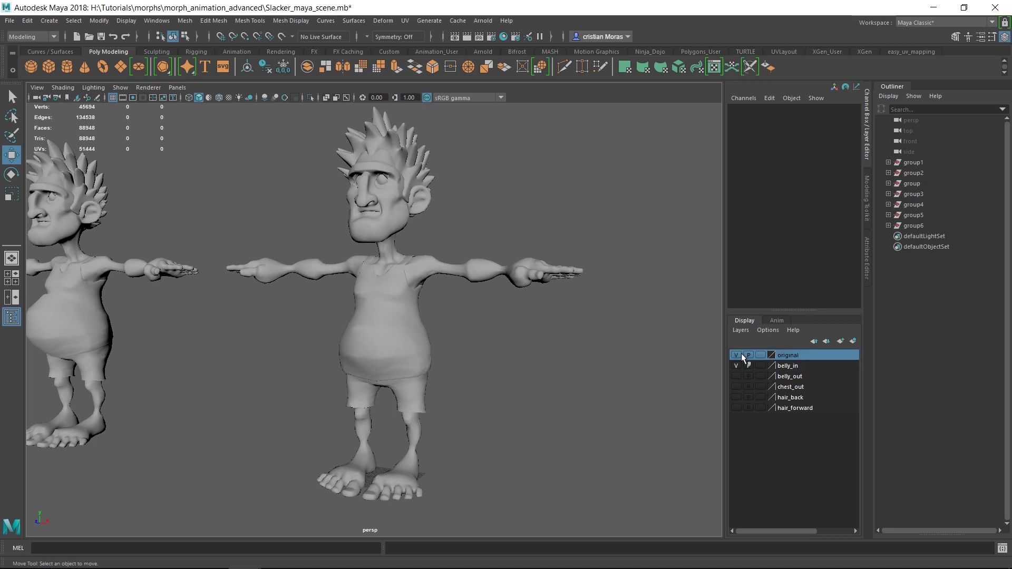
pyautogui.click(737, 365)
pyautogui.click(736, 376)
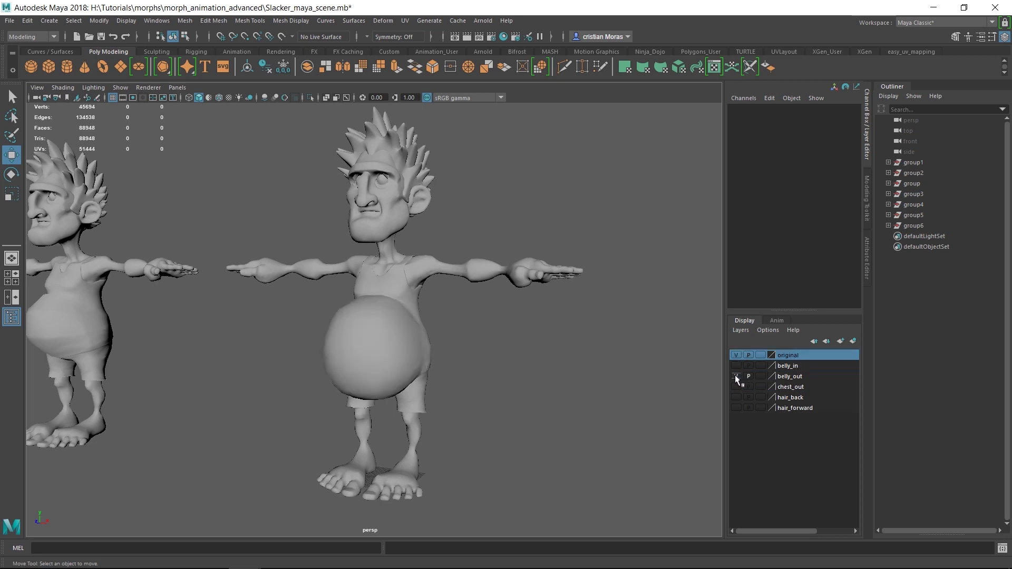
pyautogui.click(738, 355)
pyautogui.click(796, 376)
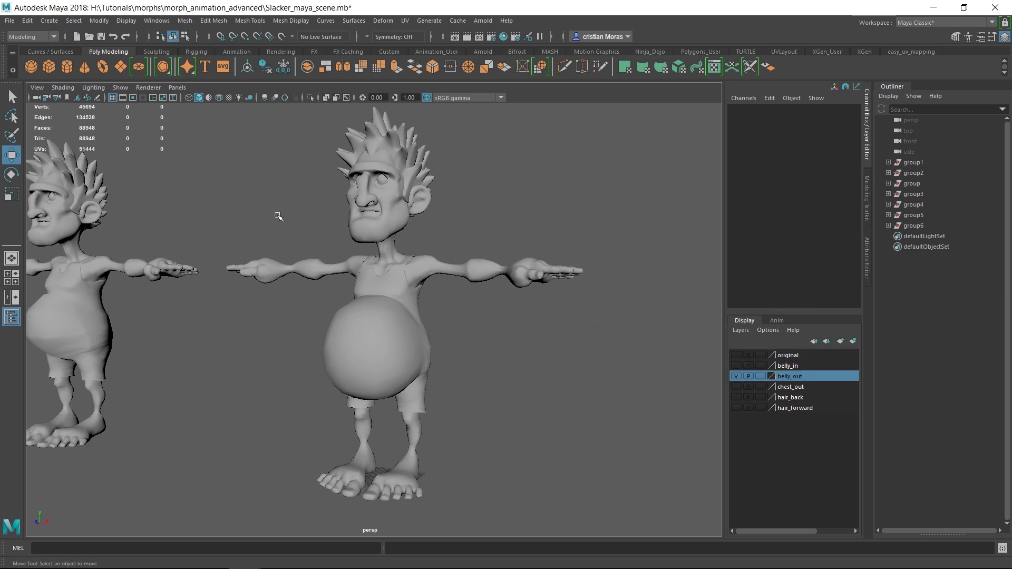
# Select the belly_out character's whole group, group1, and export it as an OBJ file named belly_big.
pyautogui.click(377, 227)
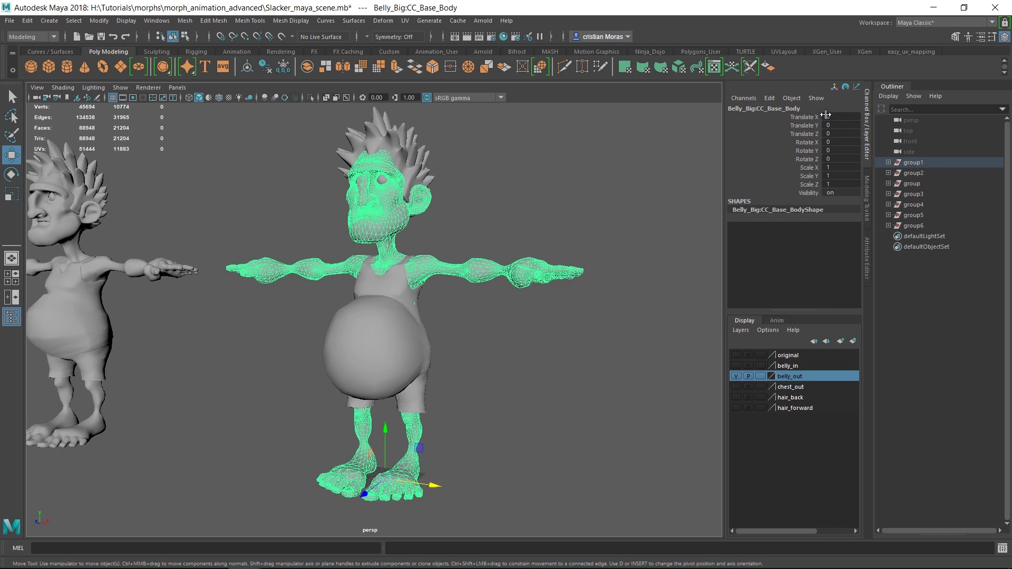
pyautogui.click(945, 162)
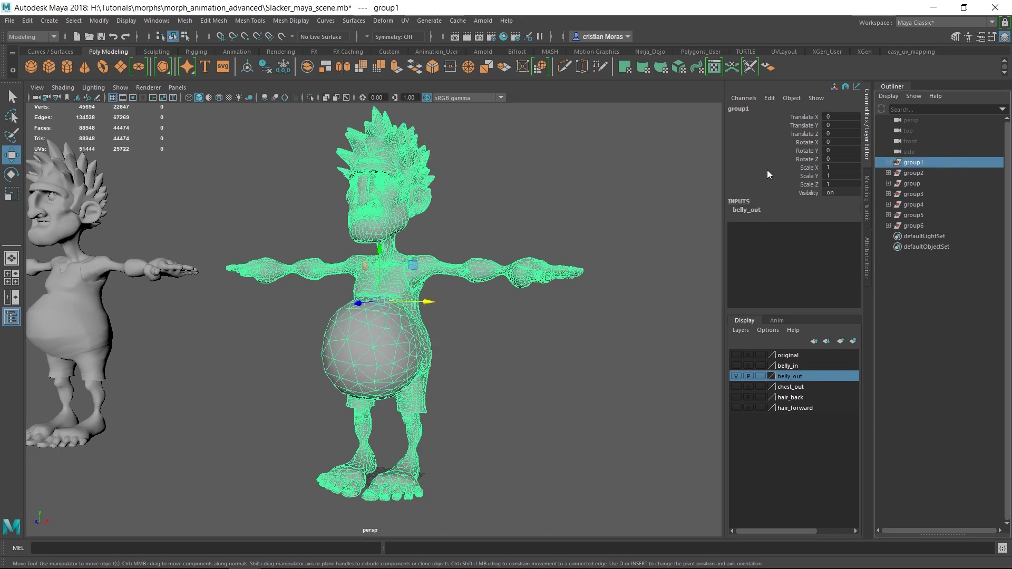
pyautogui.click(10, 22)
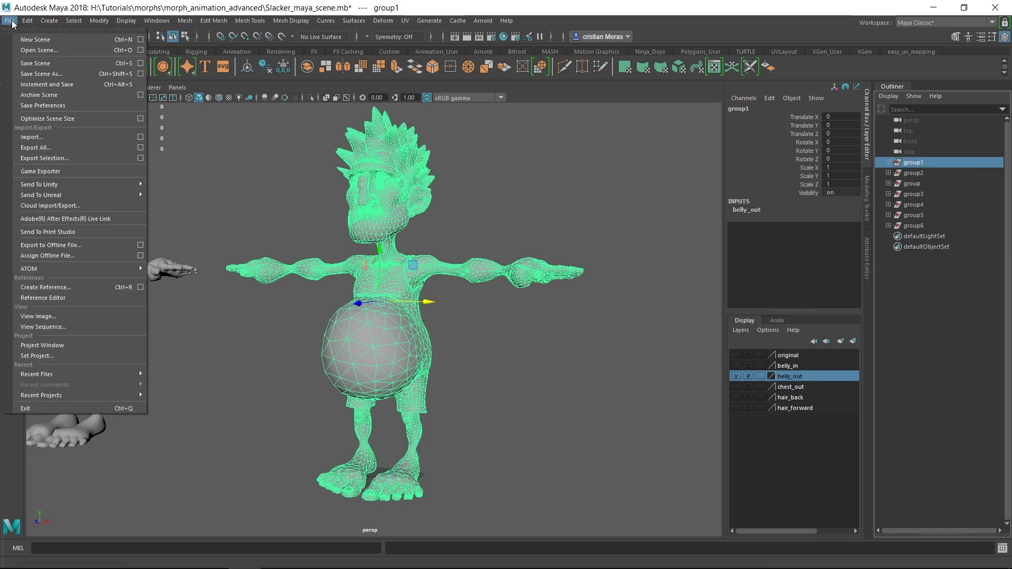
pyautogui.click(46, 157)
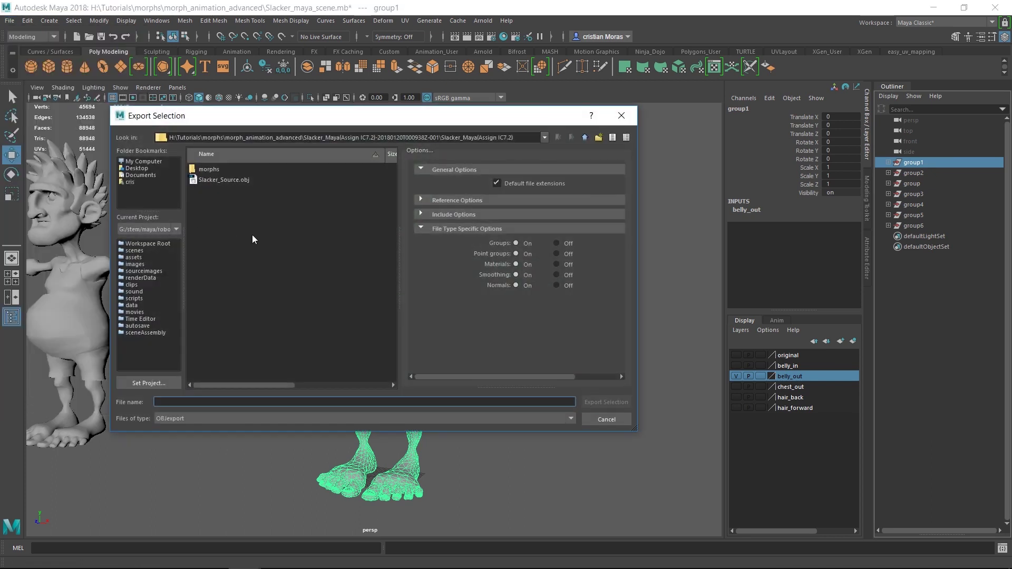
pyautogui.click(210, 171)
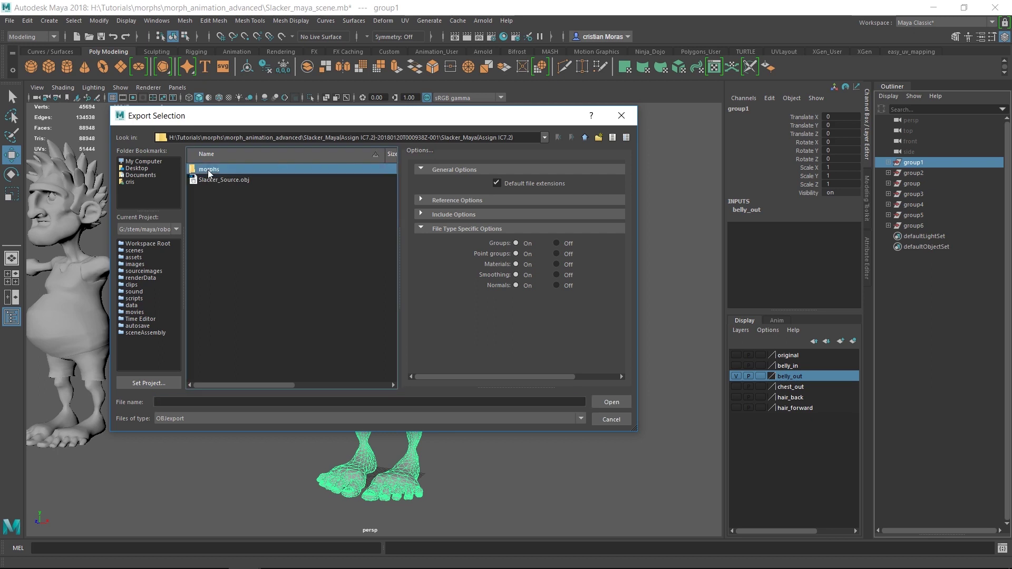
pyautogui.click(234, 402)
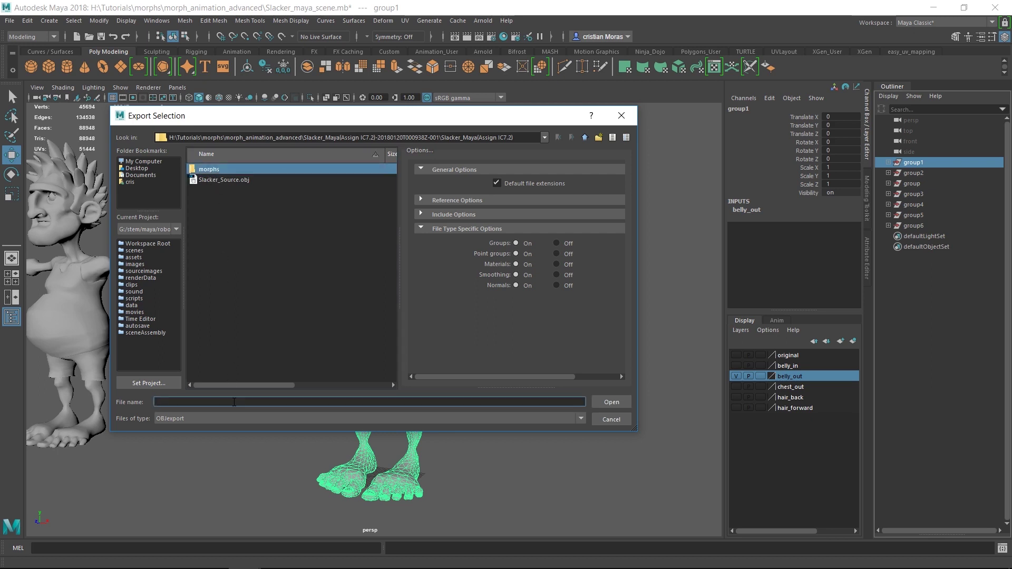
pyautogui.write('be')
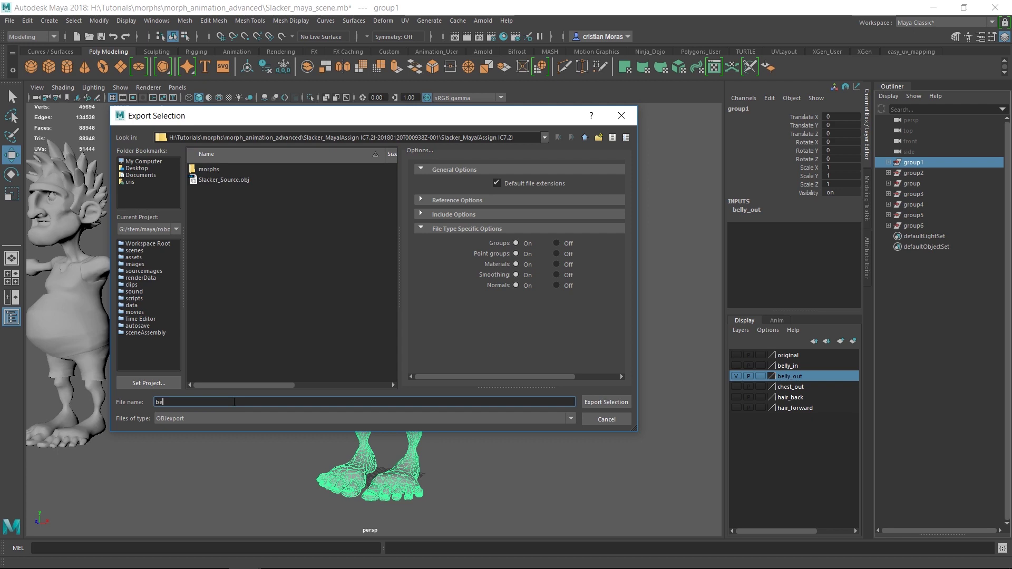
pyautogui.write('lly_big')
pyautogui.press('Return')
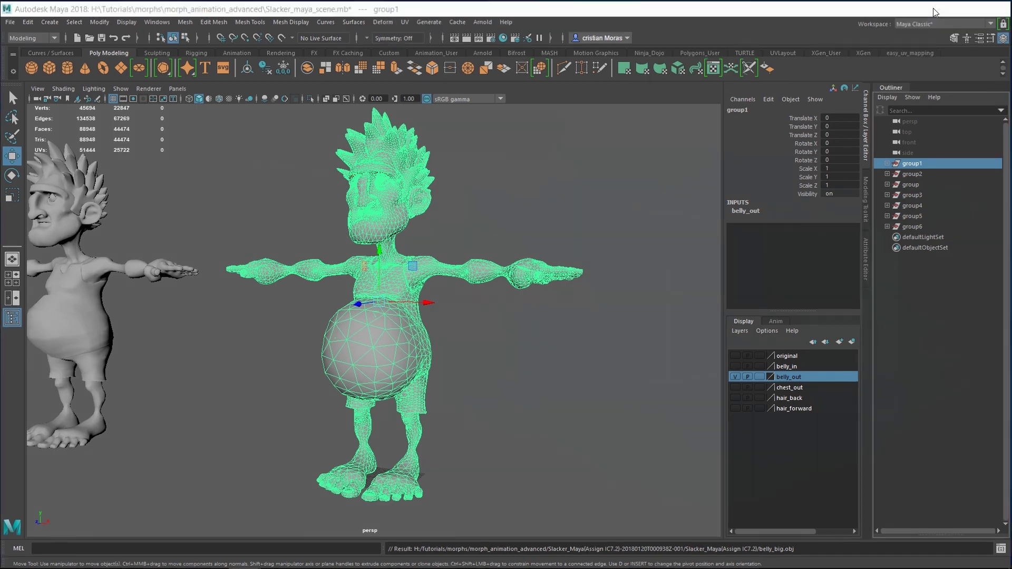
# Minimise Maya and switch to iClone Morph Creator with the Slacker_Morph character loaded.
pyautogui.click(933, 9)
pyautogui.moveTo(406, 557)
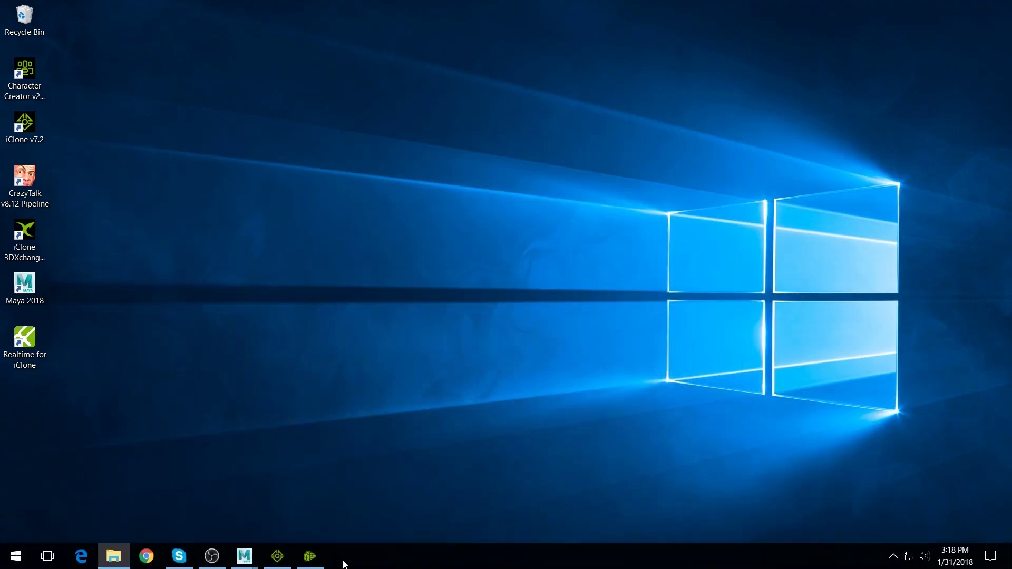
pyautogui.click(312, 557)
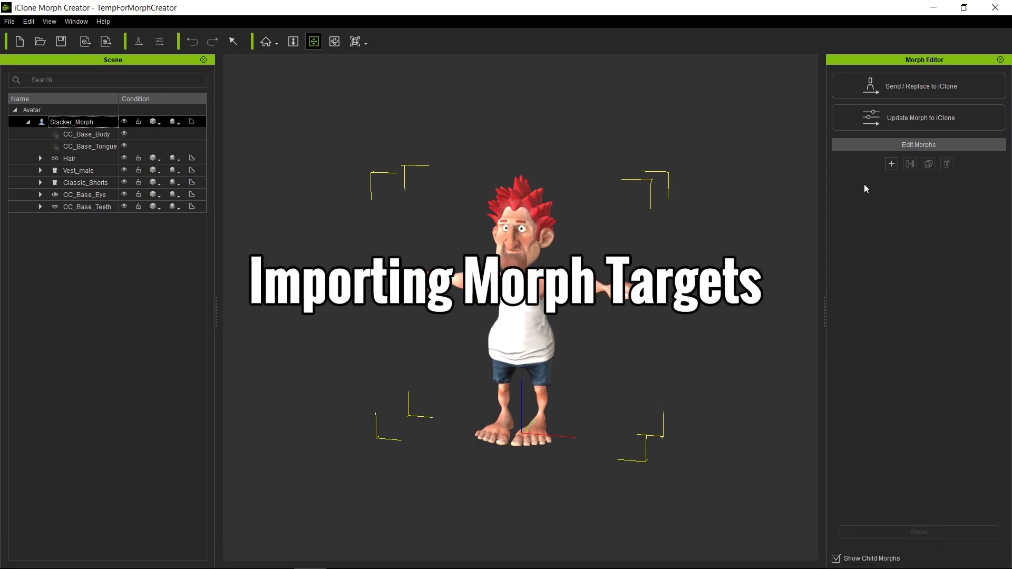
# Import the Belly-Big OBJ file as a morph for the Slacker_Morph character with the Y-Up axis.
pyautogui.click(891, 164)
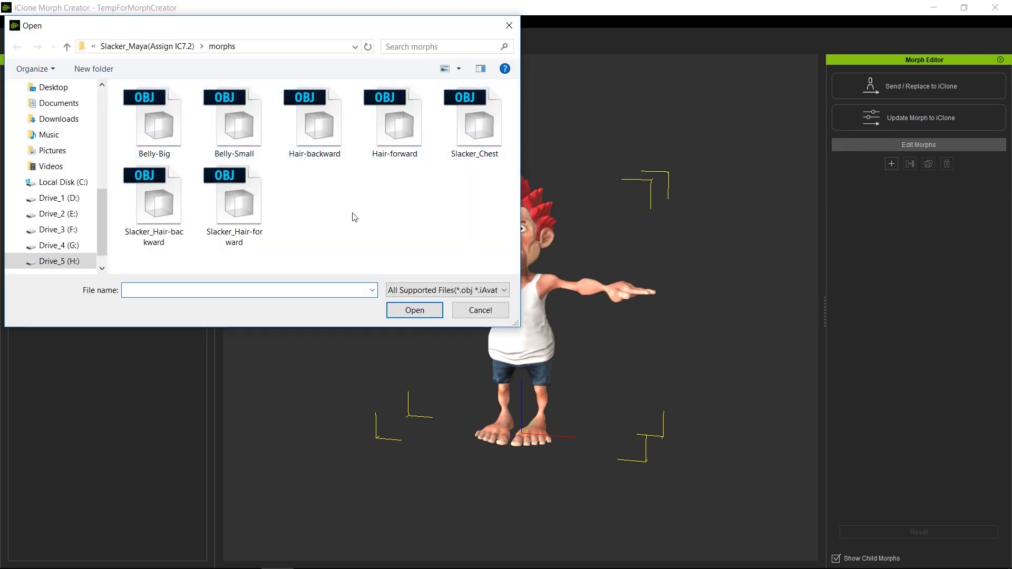
pyautogui.doubleClick(167, 132)
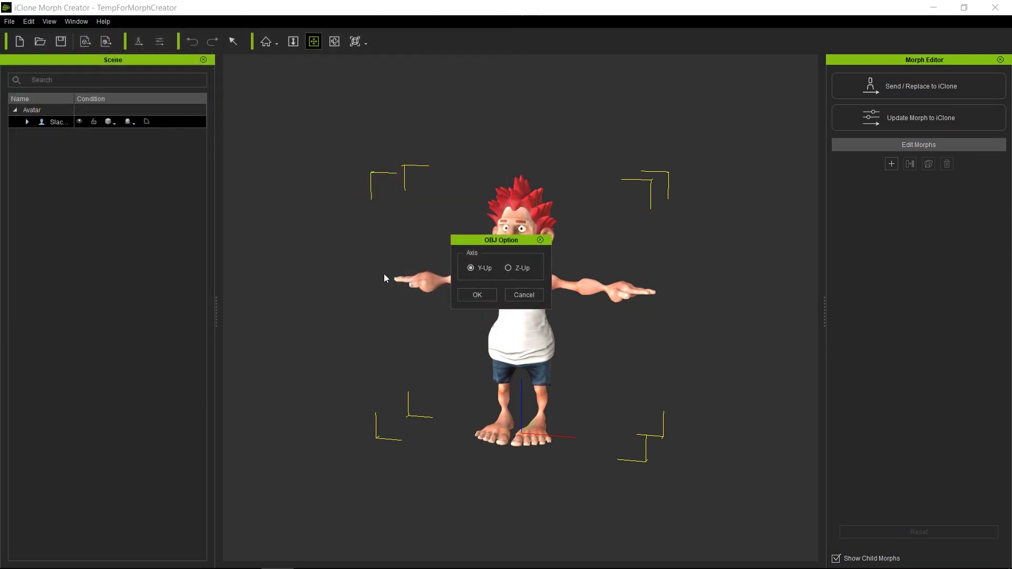
pyautogui.click(489, 295)
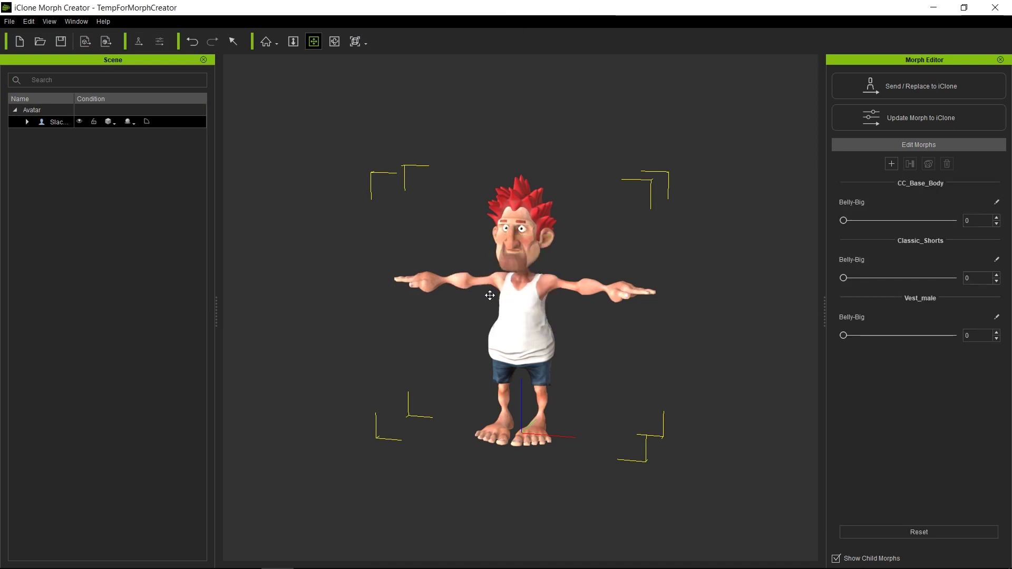
# Set the Belly-Big morph to 100 on CC_Base_Body, Classic_Shorts and Vest_male and check the belly from the side.
pyautogui.moveTo(640, 402); pyautogui.dragTo(488, 220, button='right')
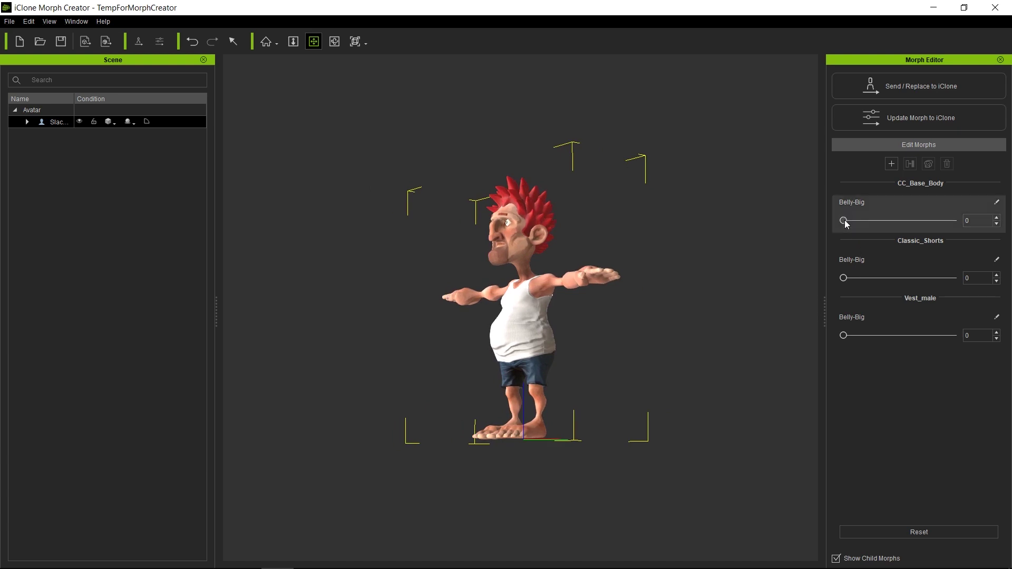
pyautogui.moveTo(844, 221); pyautogui.dragTo(957, 221)
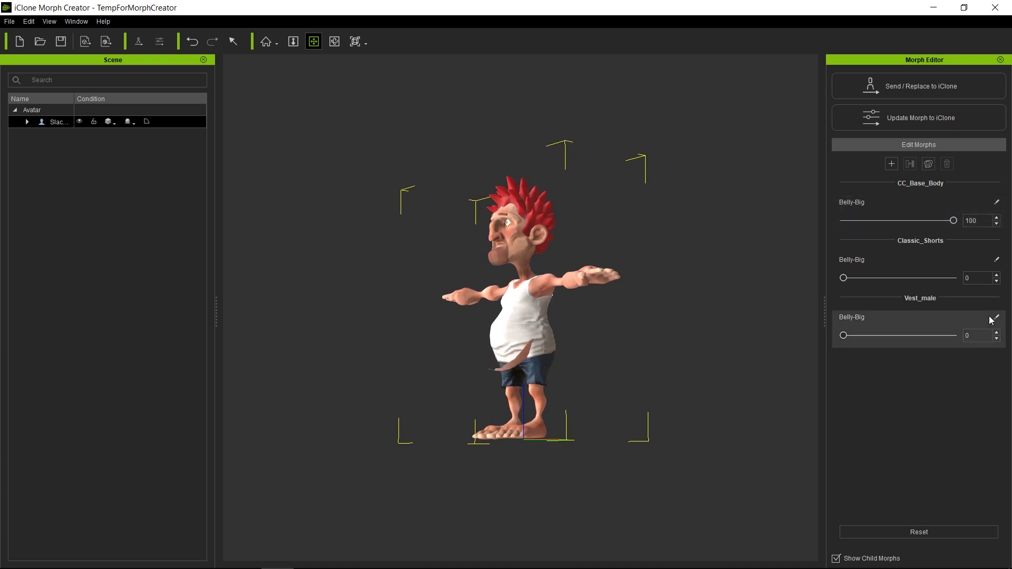
pyautogui.moveTo(843, 278); pyautogui.dragTo(953, 278)
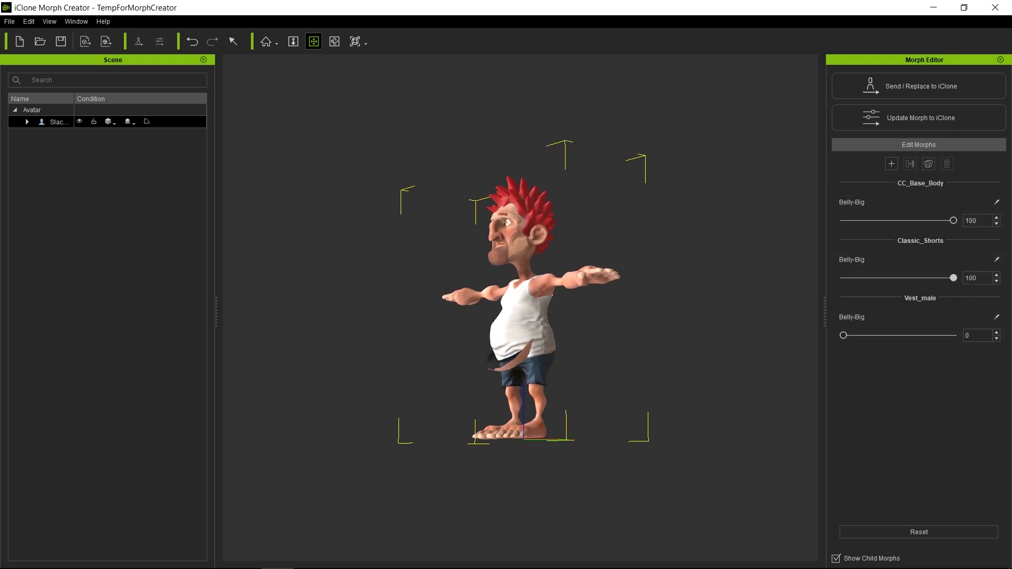
pyautogui.moveTo(844, 335); pyautogui.dragTo(953, 336)
pyautogui.moveTo(734, 251); pyautogui.dragTo(807, 449, button='right')
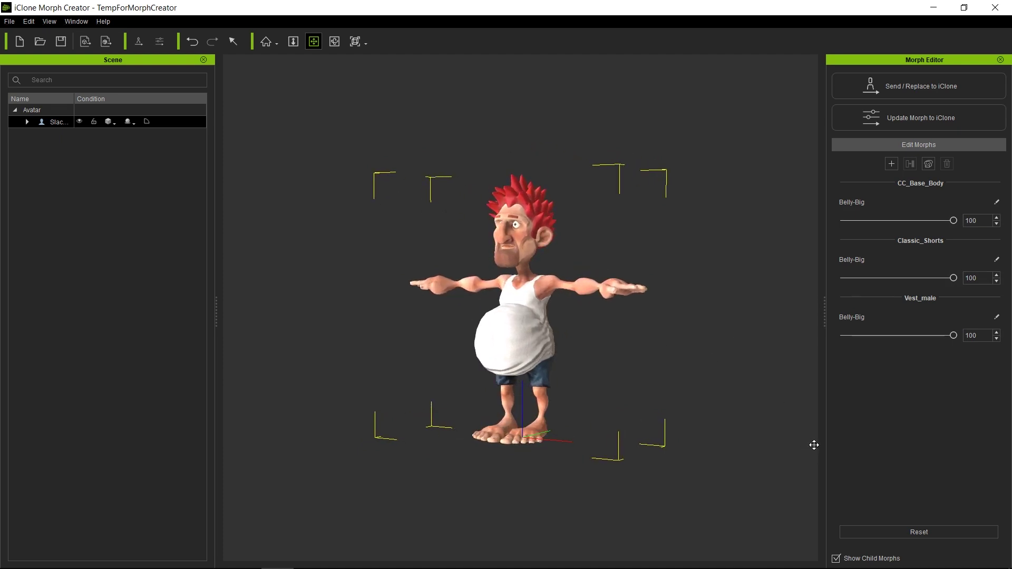
# Bake the three Belly-Big sliders into one slider named belly01, removing the source sliders upon creation.
pyautogui.click(929, 164)
pyautogui.click(553, 191)
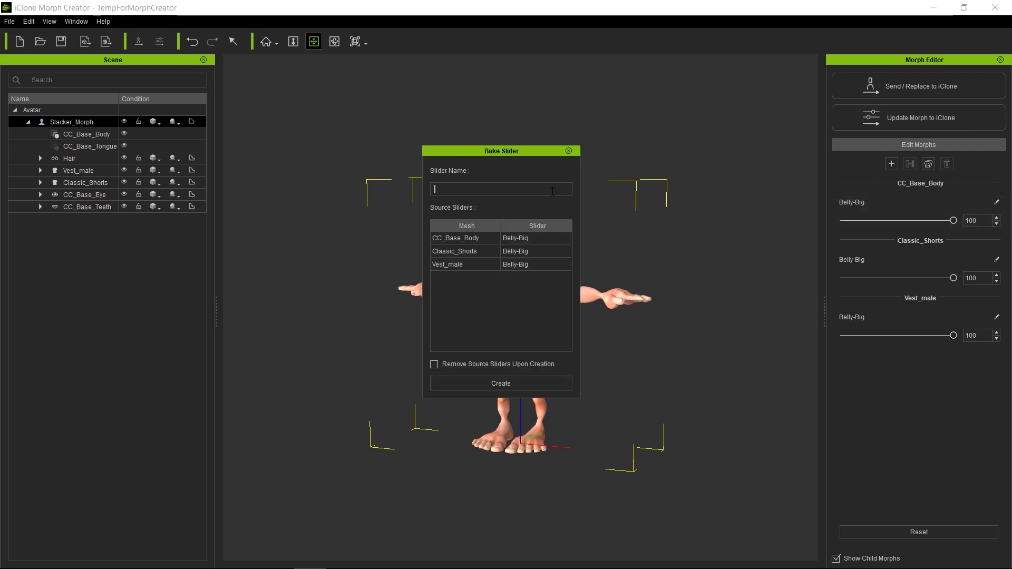
pyautogui.write('belly01')
pyautogui.click(473, 364)
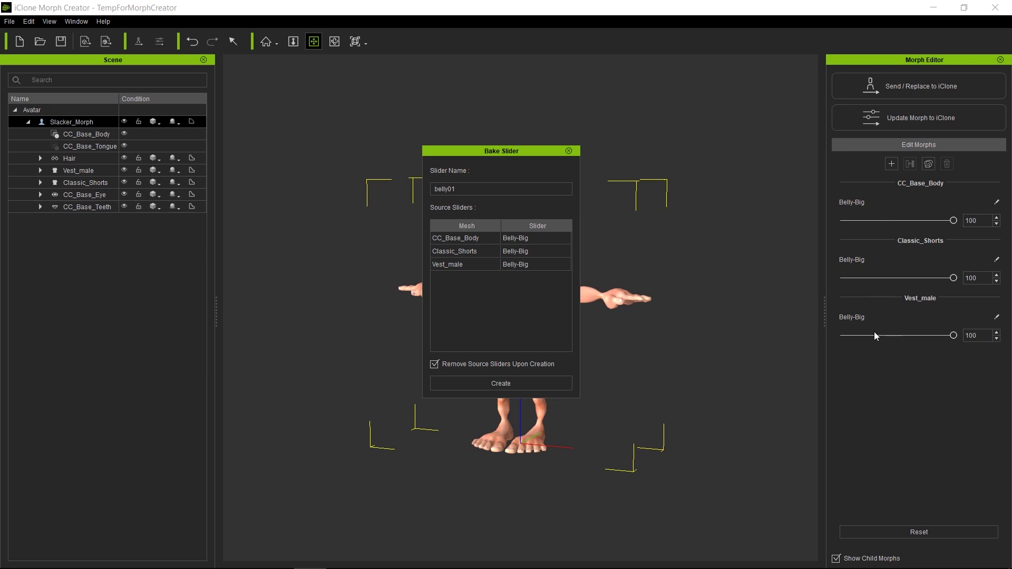
pyautogui.click(536, 384)
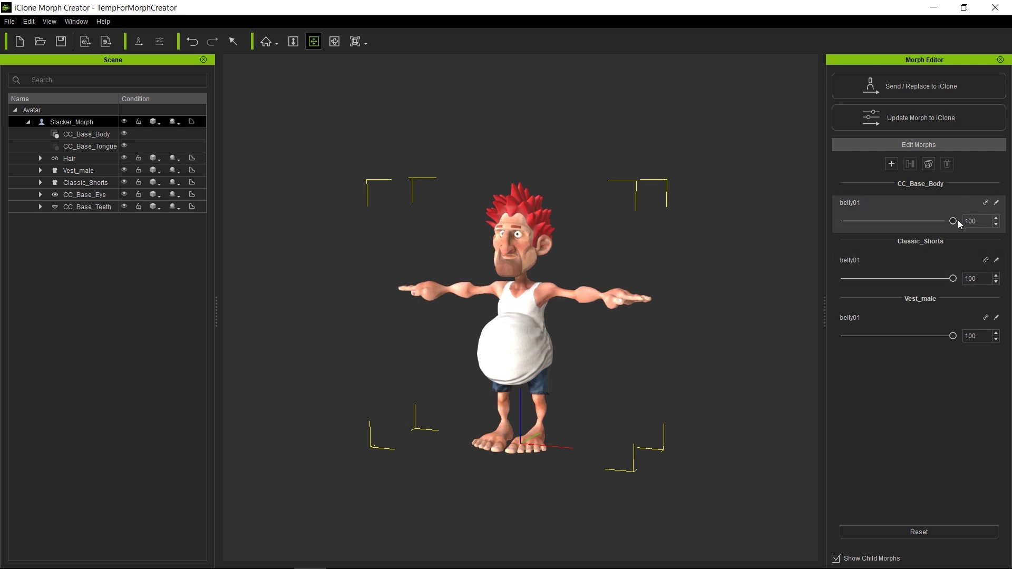
# Test the belly01 morph at different strengths, including 31, and set it to 0.
pyautogui.moveTo(956, 221)
pyautogui.mouseDown()
pyautogui.moveTo(774, 232)
pyautogui.moveTo(963, 223)
pyautogui.mouseUp()
pyautogui.moveTo(956, 277); pyautogui.dragTo(819, 255)
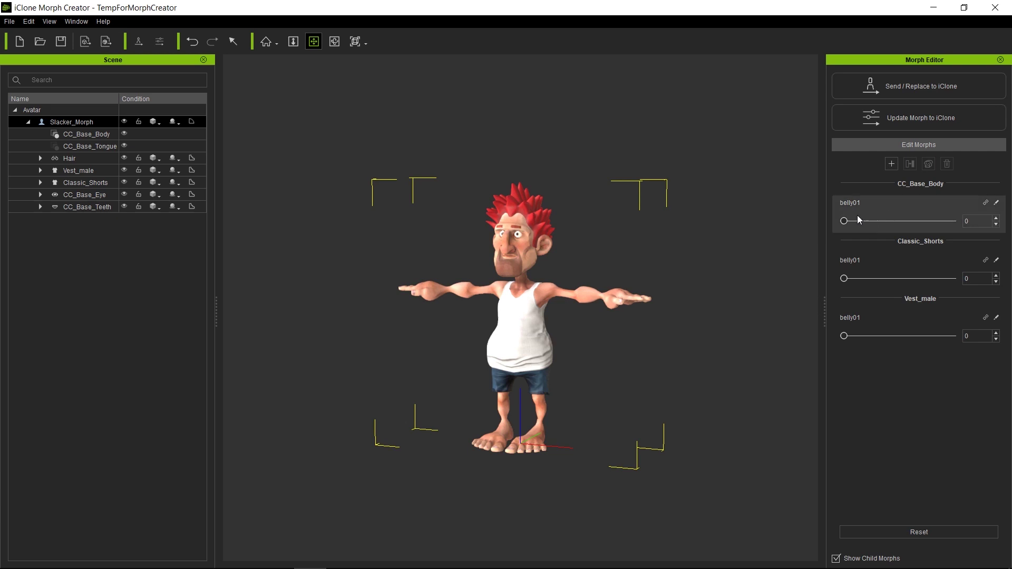
pyautogui.moveTo(848, 222); pyautogui.dragTo(878, 222)
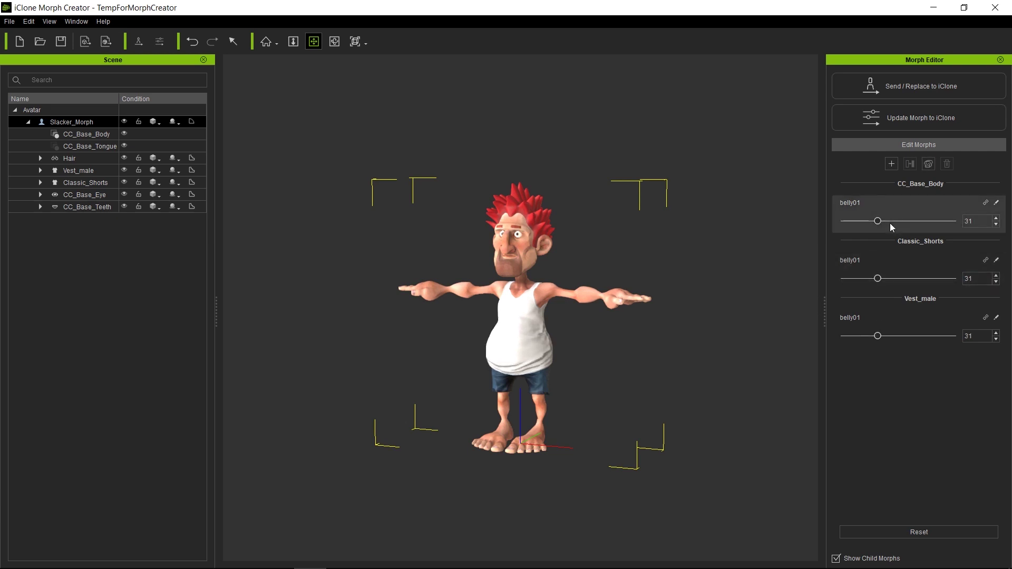
pyautogui.moveTo(878, 223); pyautogui.dragTo(821, 233)
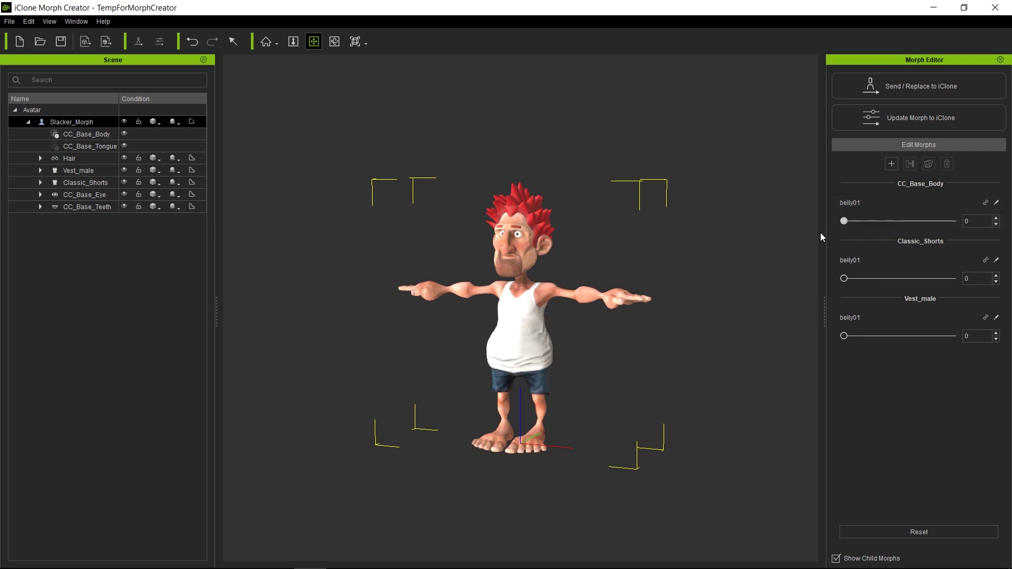
# Import the Belly-Small OBJ file as a morph with the Y-Up axis.
pyautogui.click(892, 164)
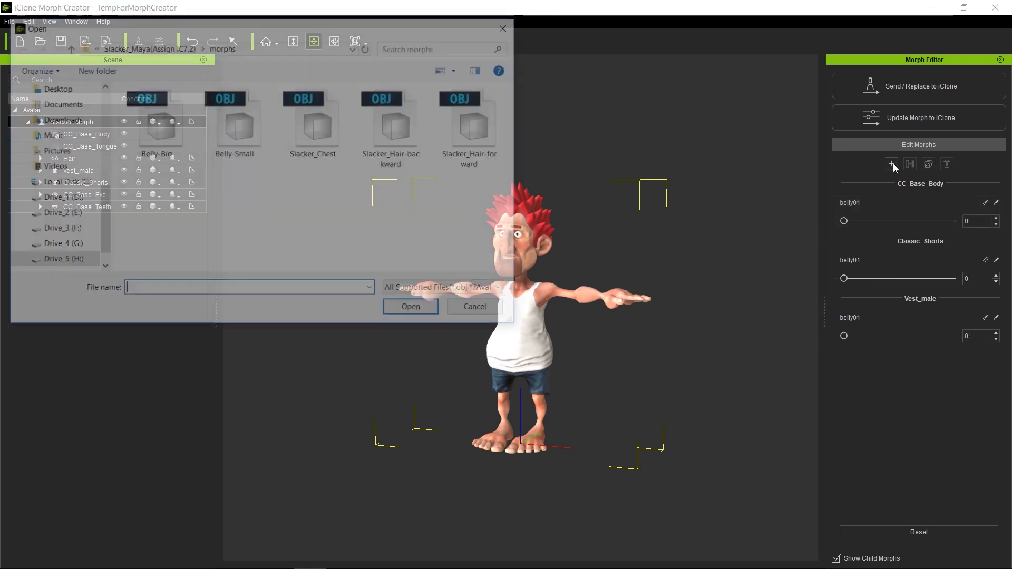
pyautogui.doubleClick(229, 125)
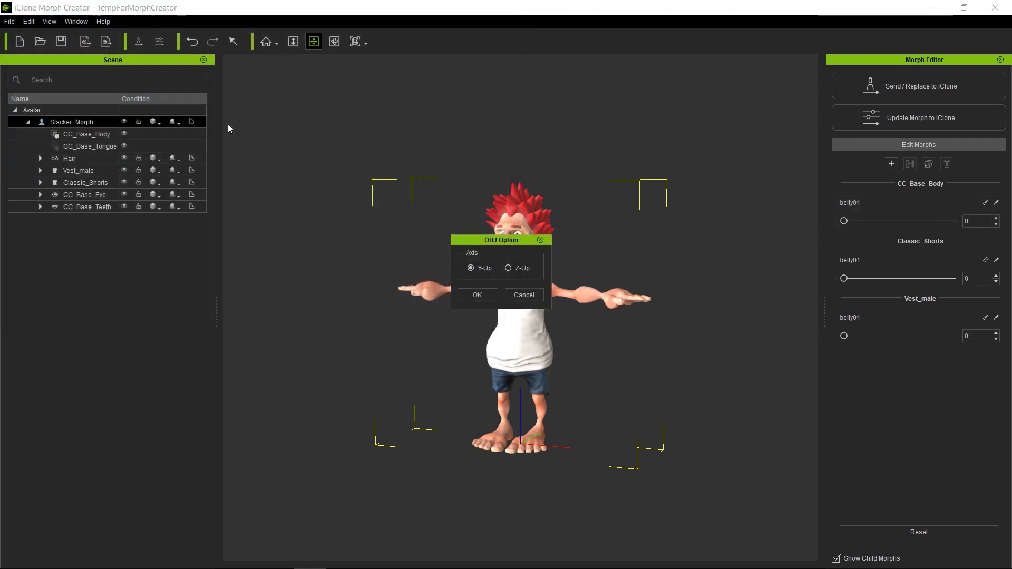
pyautogui.click(460, 299)
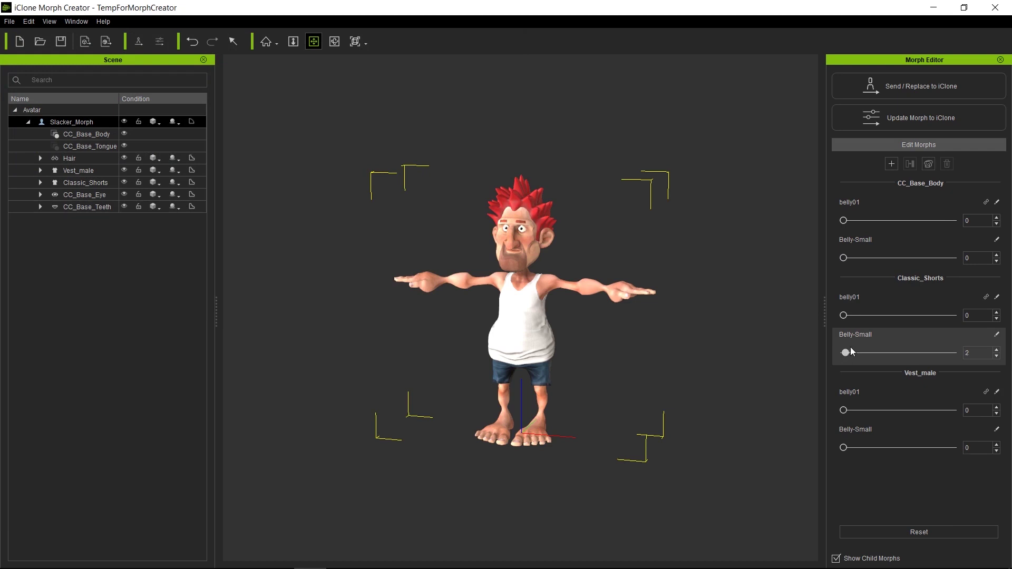
# Set the Belly-Small morph to 100 on Classic_Shorts, Vest_male and CC_Base_Body and check the shape from another angle.
pyautogui.moveTo(851, 348); pyautogui.dragTo(972, 366)
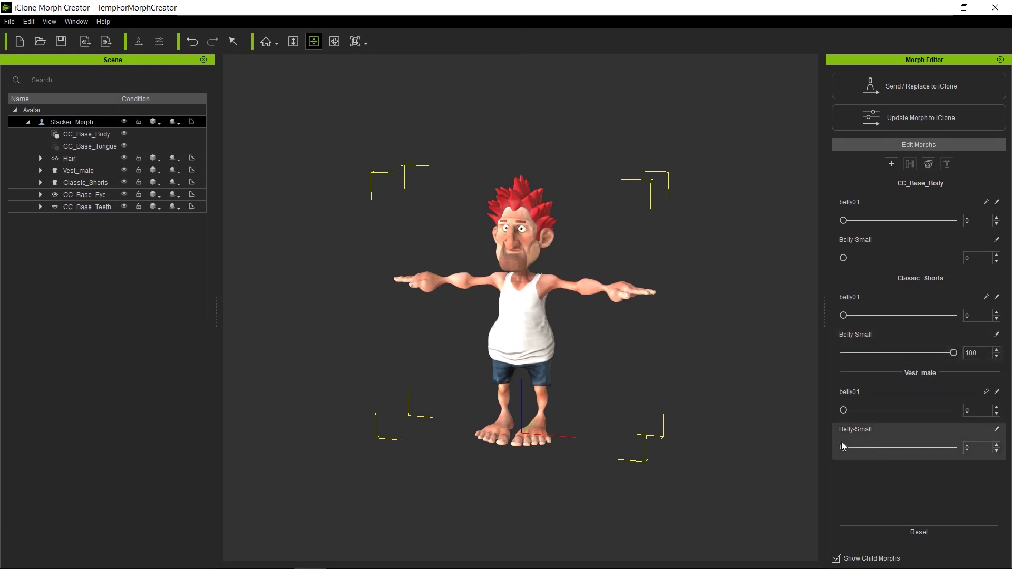
pyautogui.moveTo(843, 449); pyautogui.dragTo(979, 451)
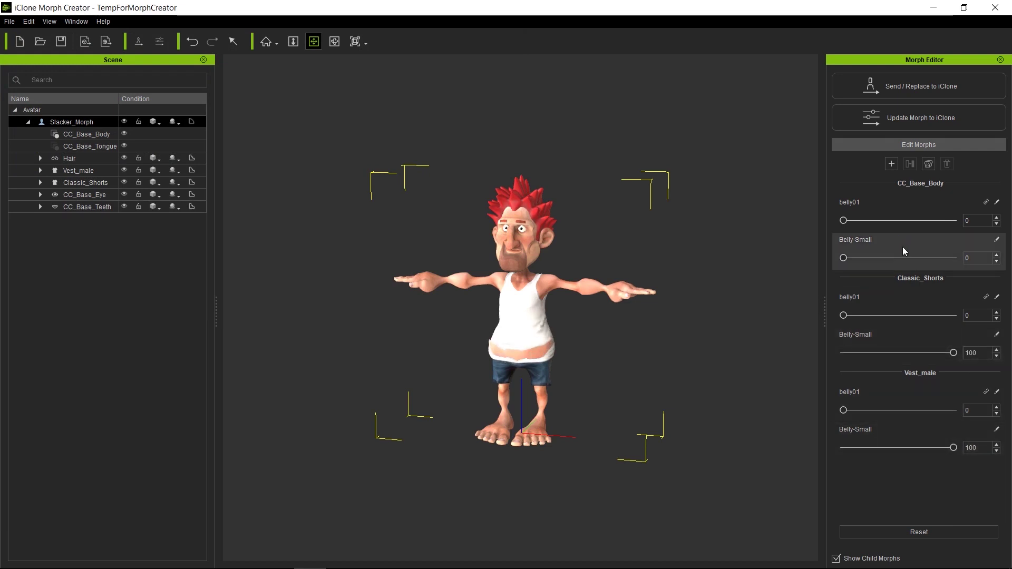
pyautogui.moveTo(844, 257); pyautogui.dragTo(985, 252)
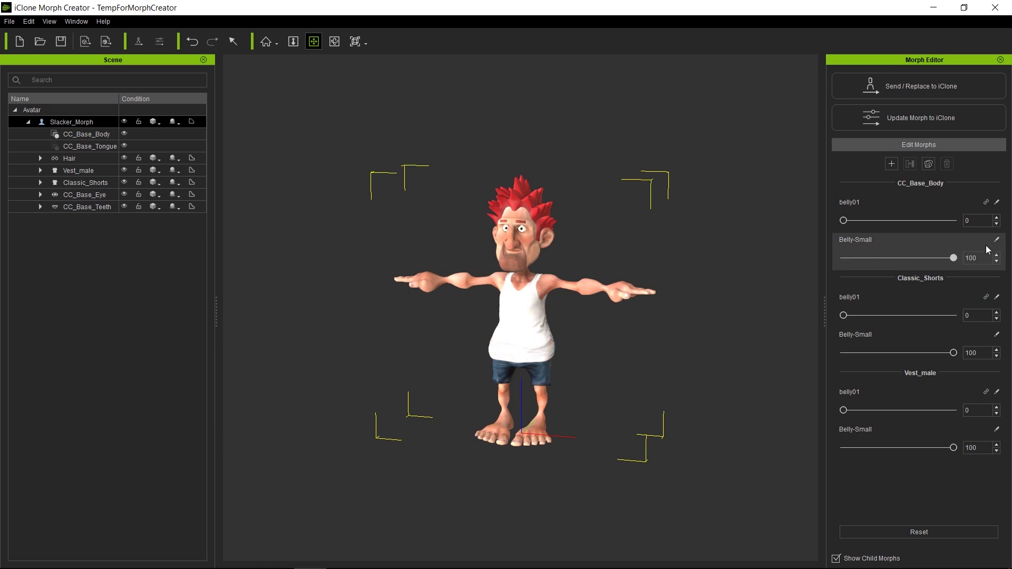
pyautogui.moveTo(711, 220); pyautogui.dragTo(734, 257, button='middle')
pyautogui.moveTo(734, 258); pyautogui.dragTo(702, 168, button='right')
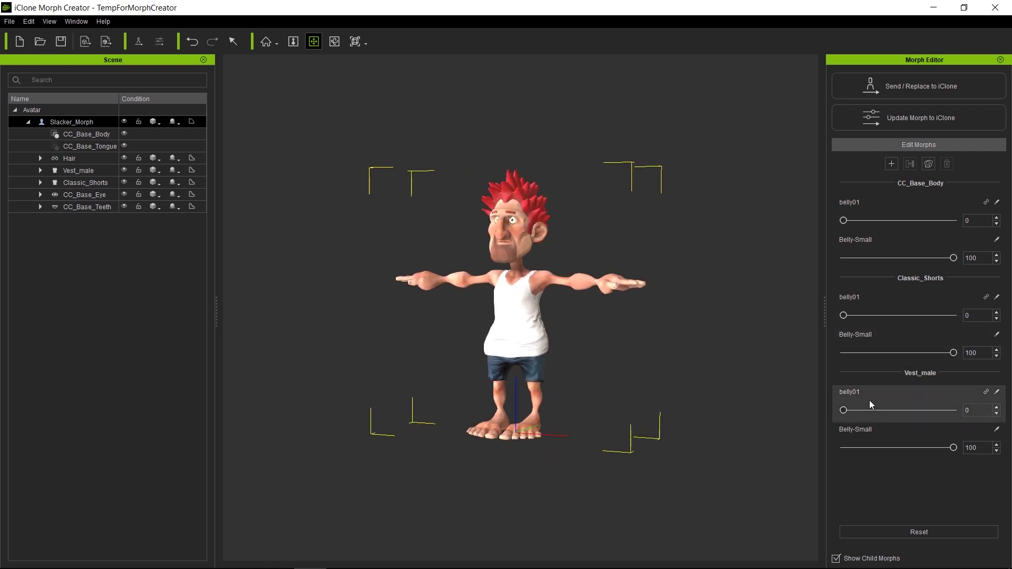
# Bake the Belly-Small sliders into one named belly02, removing the source sliders, and set belly02 to 0.
pyautogui.click(930, 165)
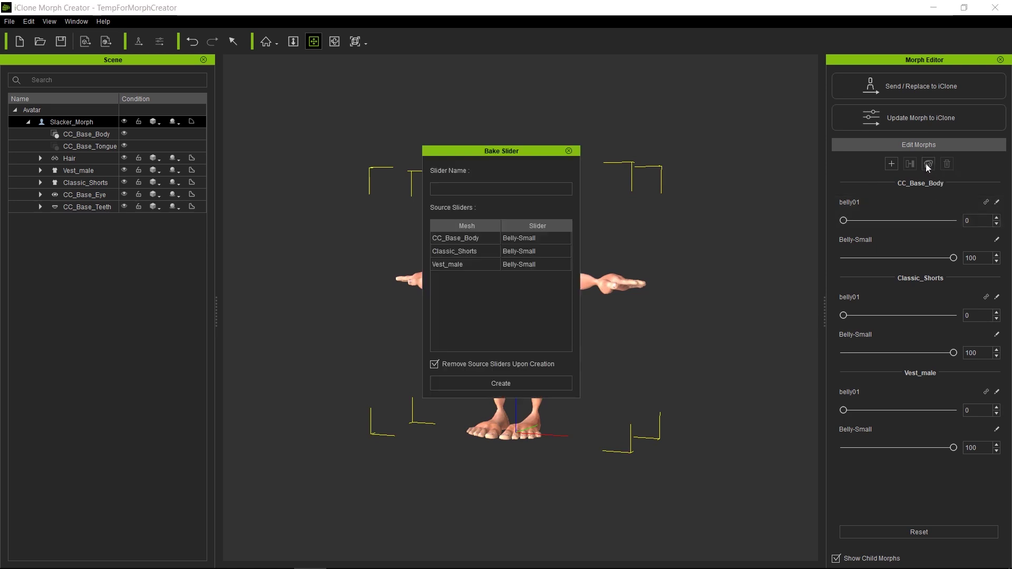
pyautogui.click(498, 188)
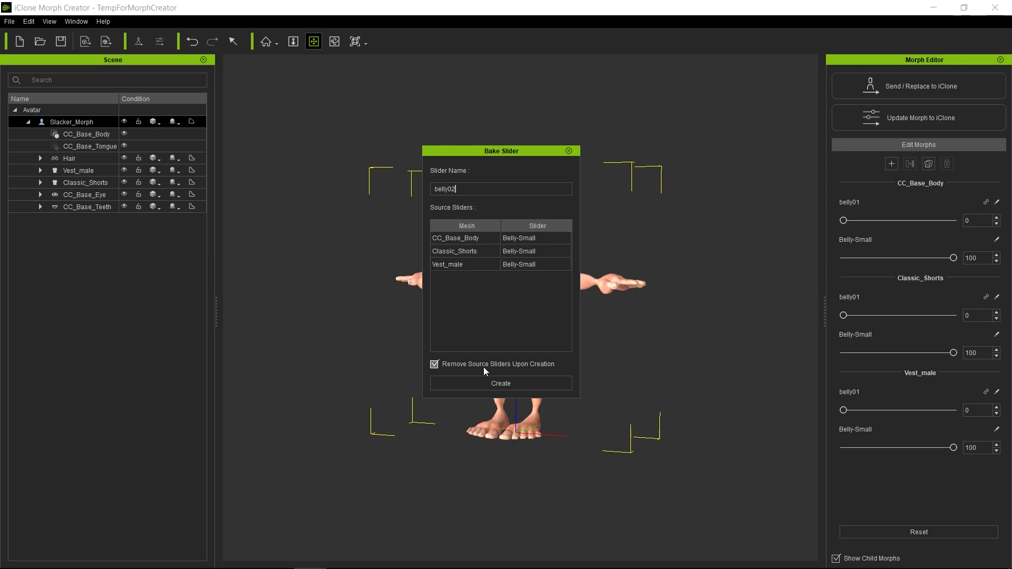
pyautogui.click(517, 384)
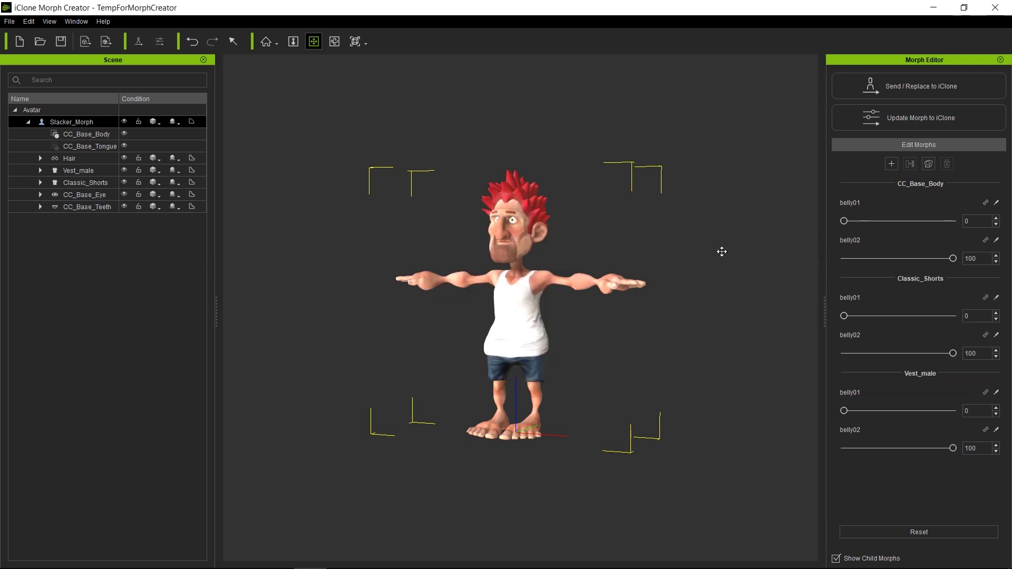
pyautogui.moveTo(723, 261); pyautogui.dragTo(574, 242, button='right')
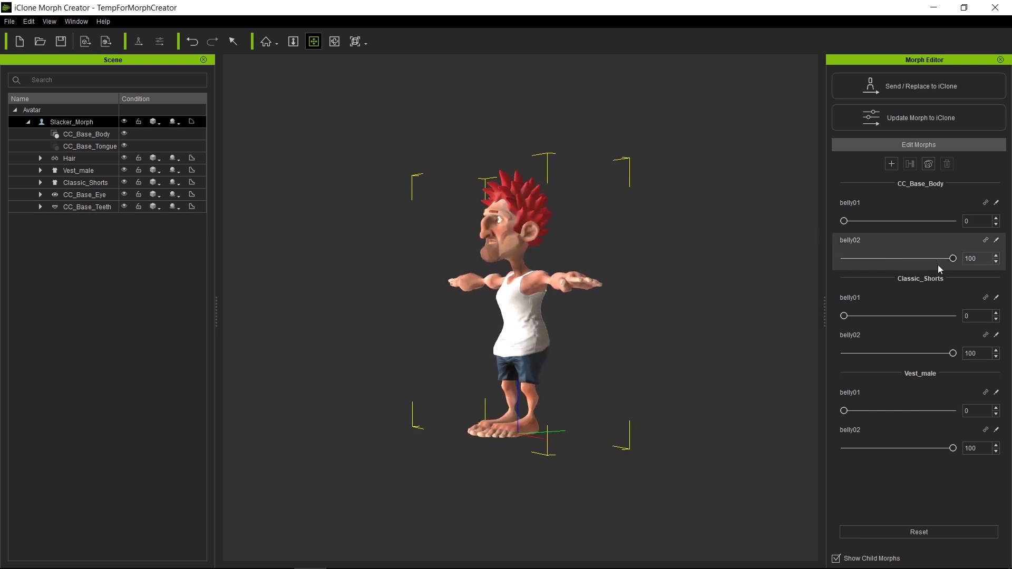
pyautogui.moveTo(952, 355); pyautogui.dragTo(773, 277)
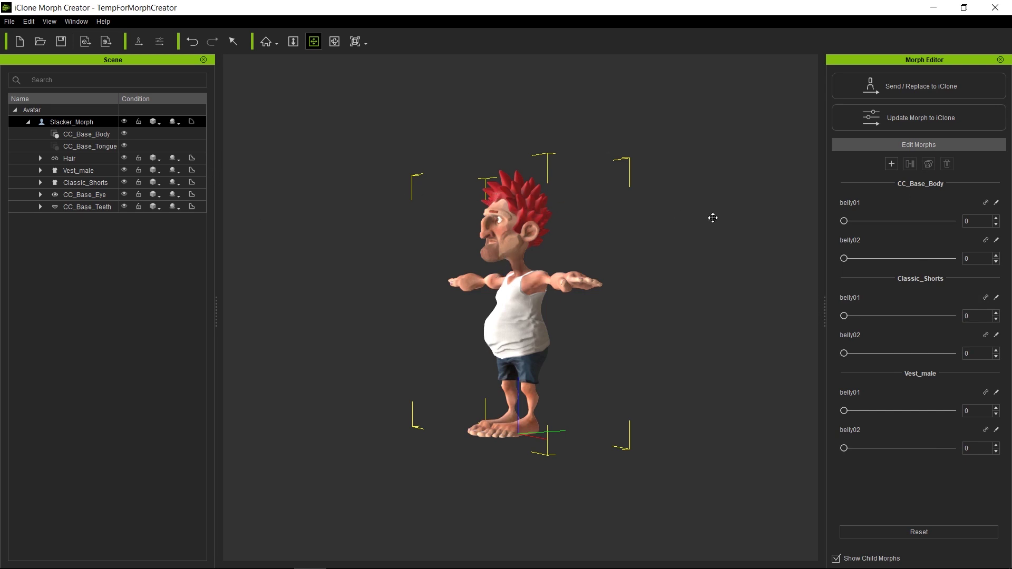
# Import the Slacker_Chest OBJ file as a morph with the Y-Up axis.
pyautogui.click(891, 164)
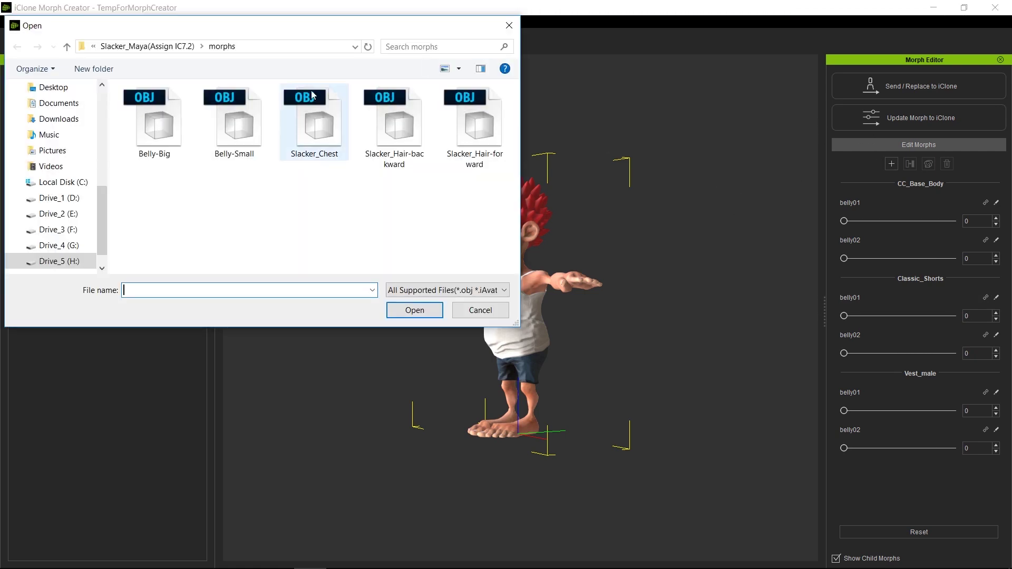
pyautogui.doubleClick(310, 129)
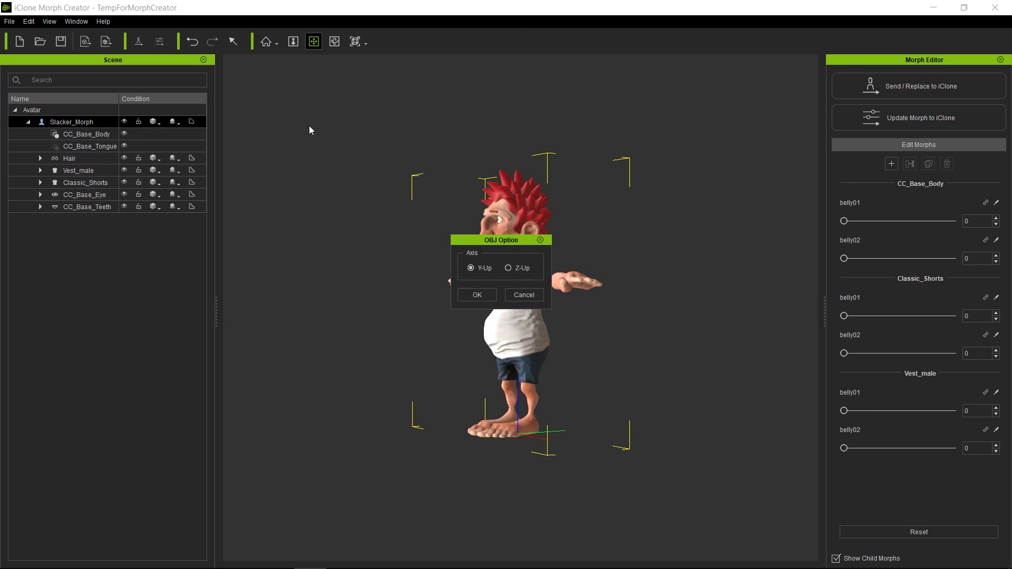
pyautogui.click(476, 295)
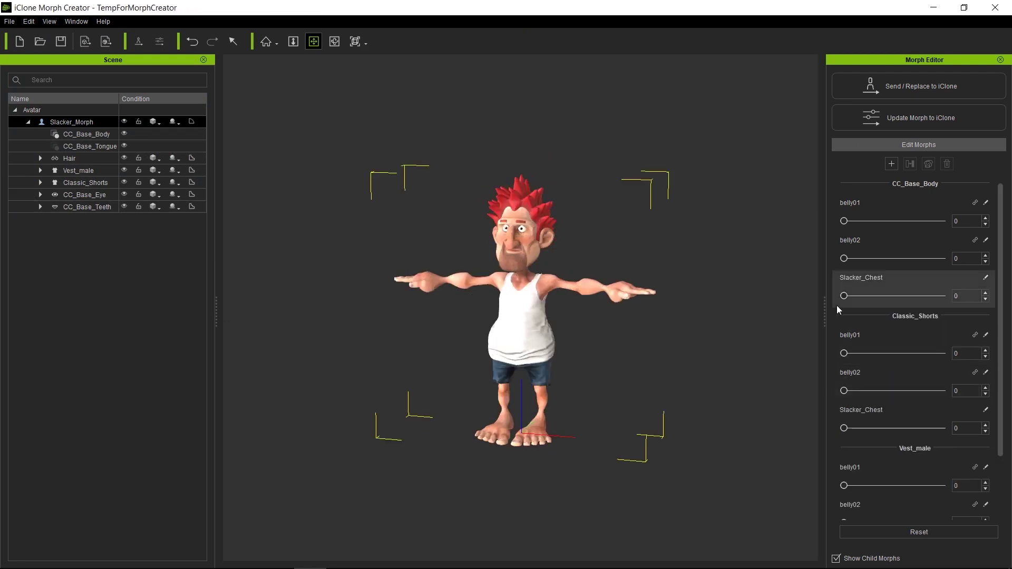
# Set the Slacker_Chest morph to 100 on CC_Base_Body, Classic_Shorts and Vest_male and check the chest from the side.
pyautogui.moveTo(844, 296); pyautogui.dragTo(1004, 293)
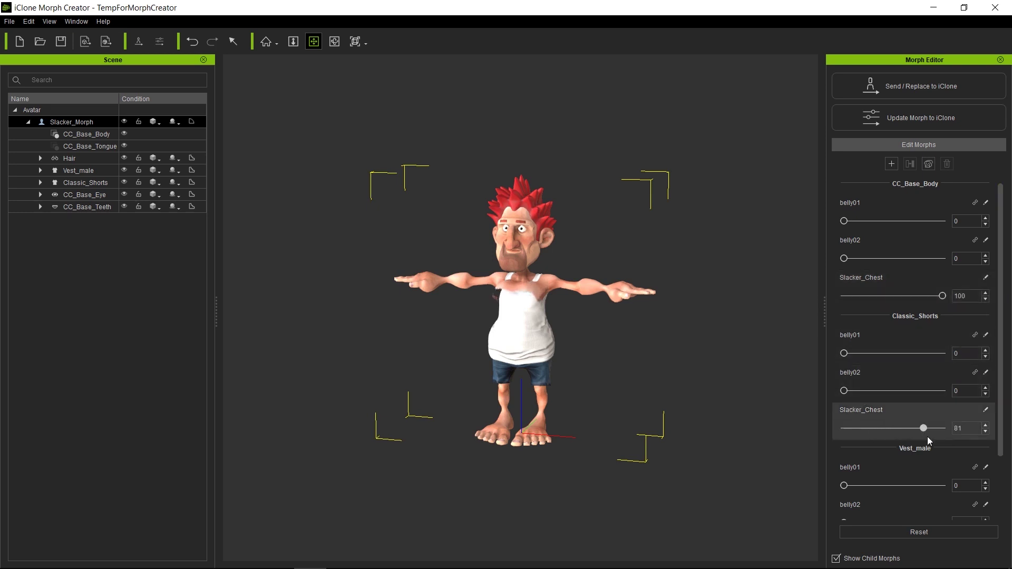
pyautogui.scroll(-1, 928, 459)
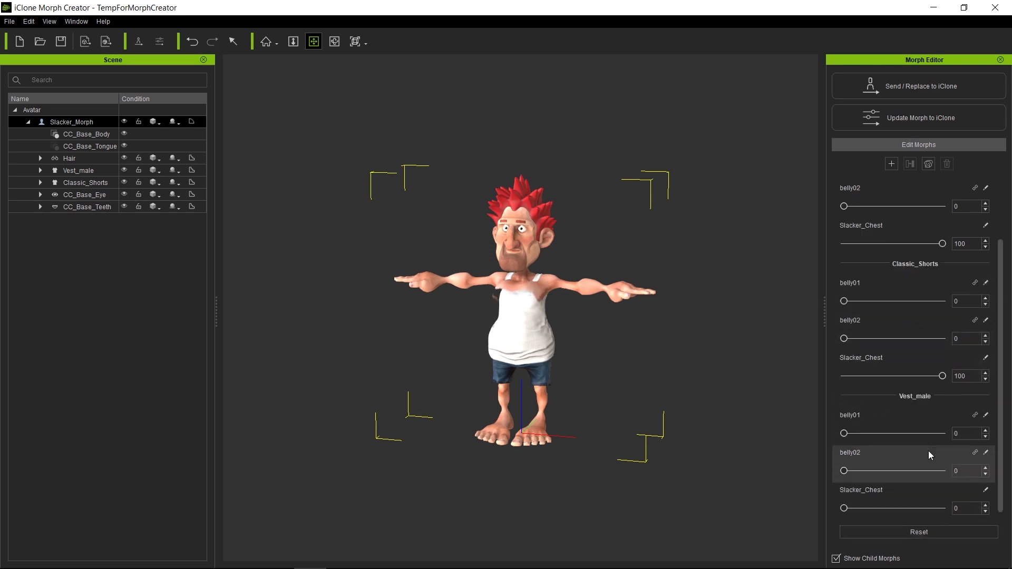
pyautogui.moveTo(847, 506); pyautogui.dragTo(943, 508)
pyautogui.moveTo(700, 321); pyautogui.dragTo(507, 248, button='right')
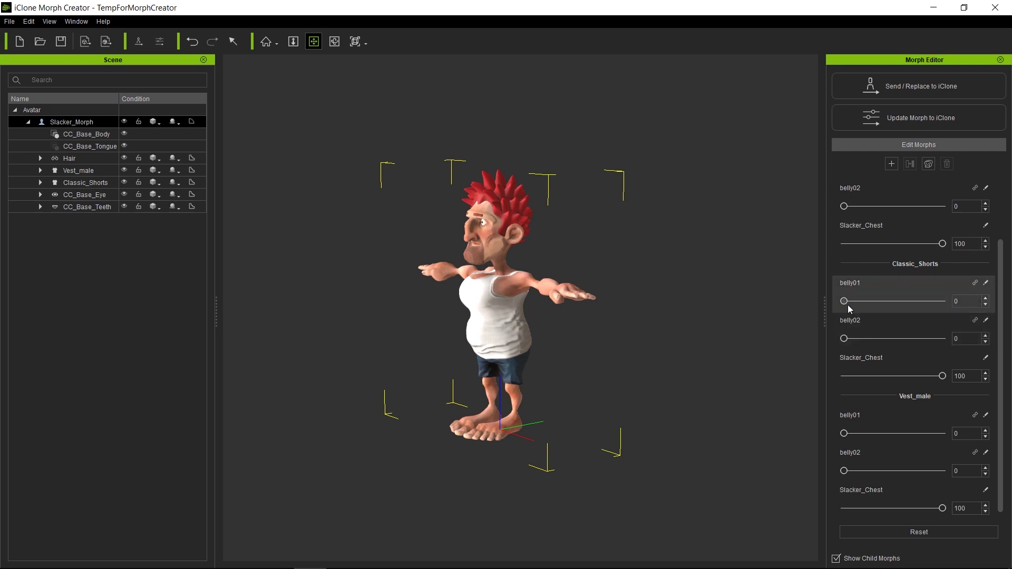
# Try belly01 at 100 in combination with the chest morph and undo it.
pyautogui.moveTo(844, 301); pyautogui.dragTo(942, 301)
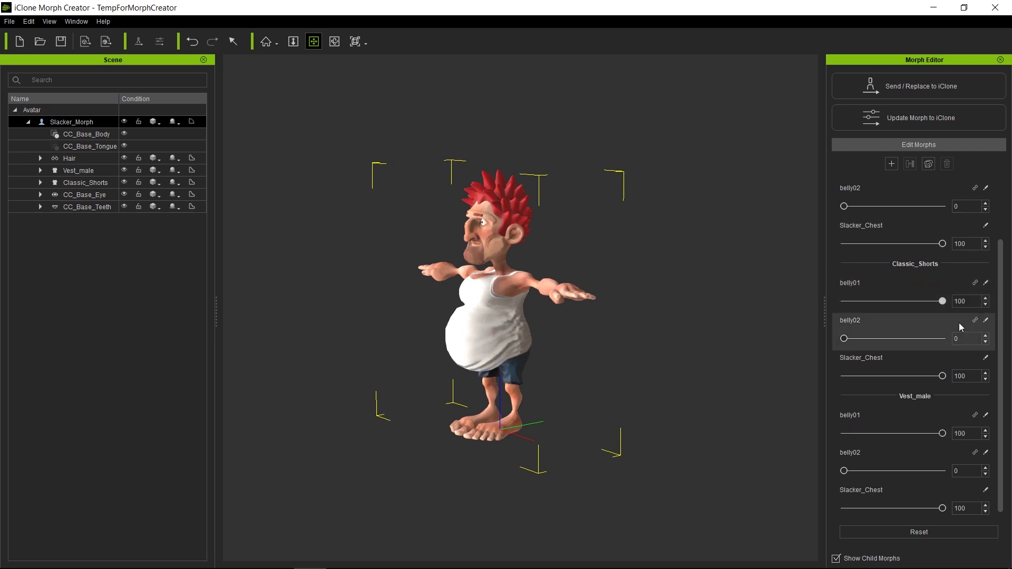
pyautogui.hotkey('ctrl', 'z')
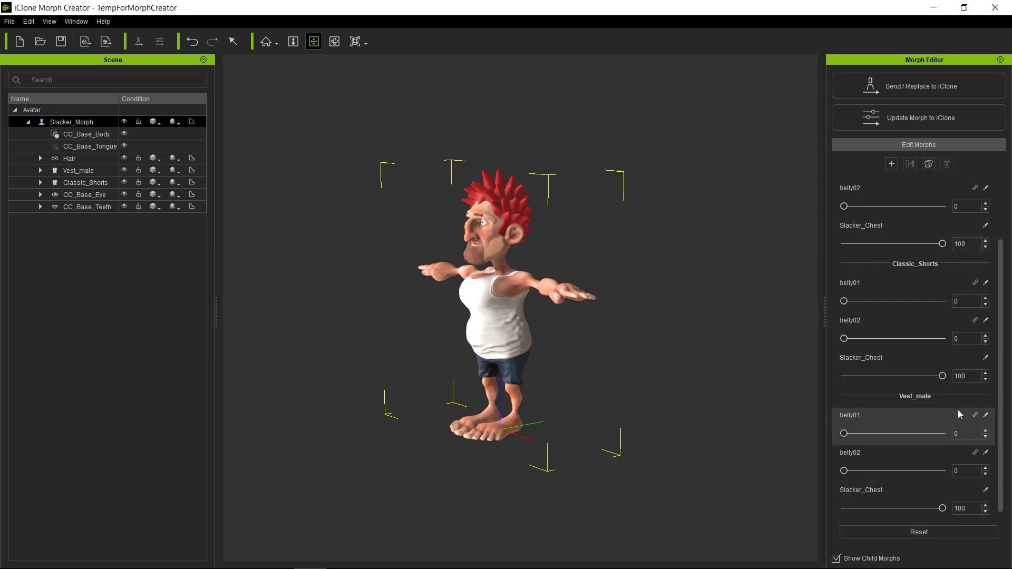
# Bake the three Slacker_Chest sliders into one slider named chest, removing the source sliders upon creation.
pyautogui.click(929, 166)
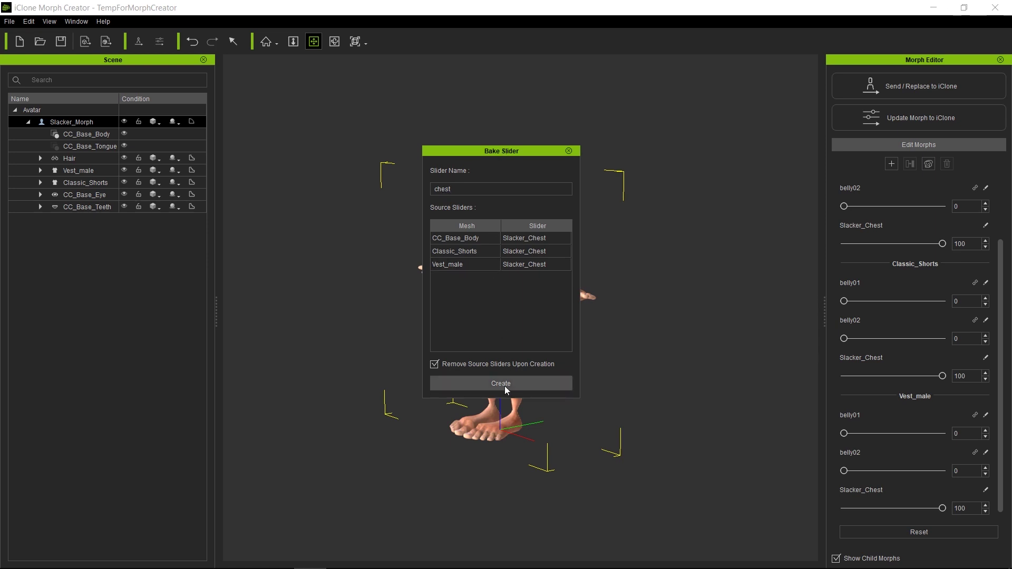
pyautogui.click(504, 386)
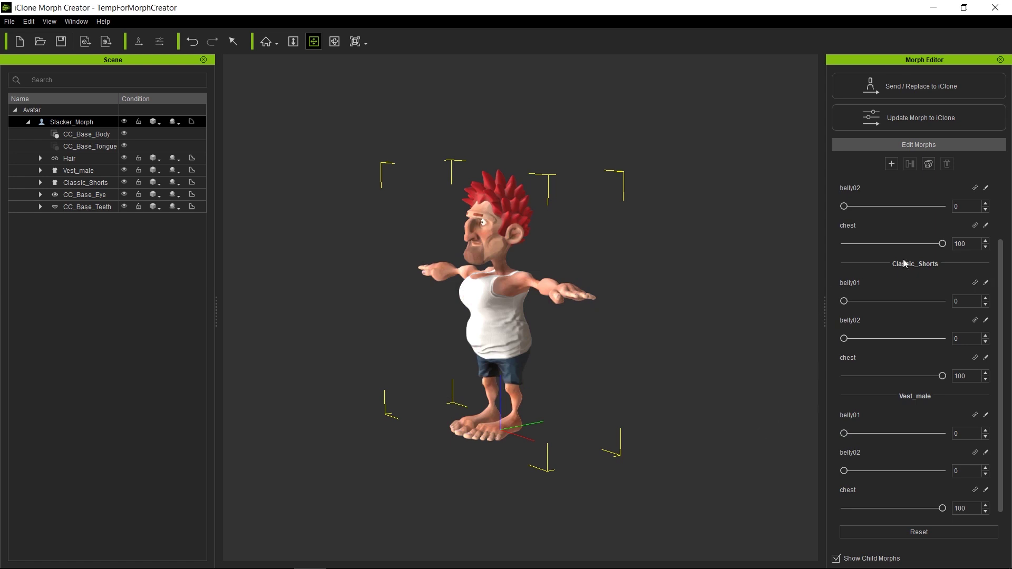
# Set the chest morph back to 0 on the body, Classic_Shorts and Vest_male.
pyautogui.moveTo(943, 244); pyautogui.dragTo(731, 266)
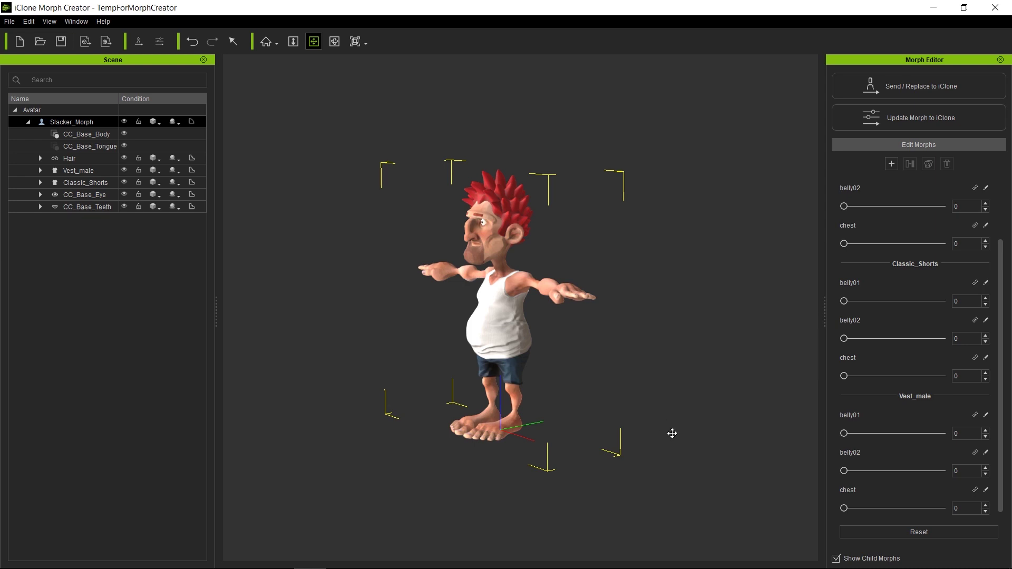
# Switch to iClone and play the morph_switch animation twice, stopping back at the first frame.
pyautogui.moveTo(464, 563)
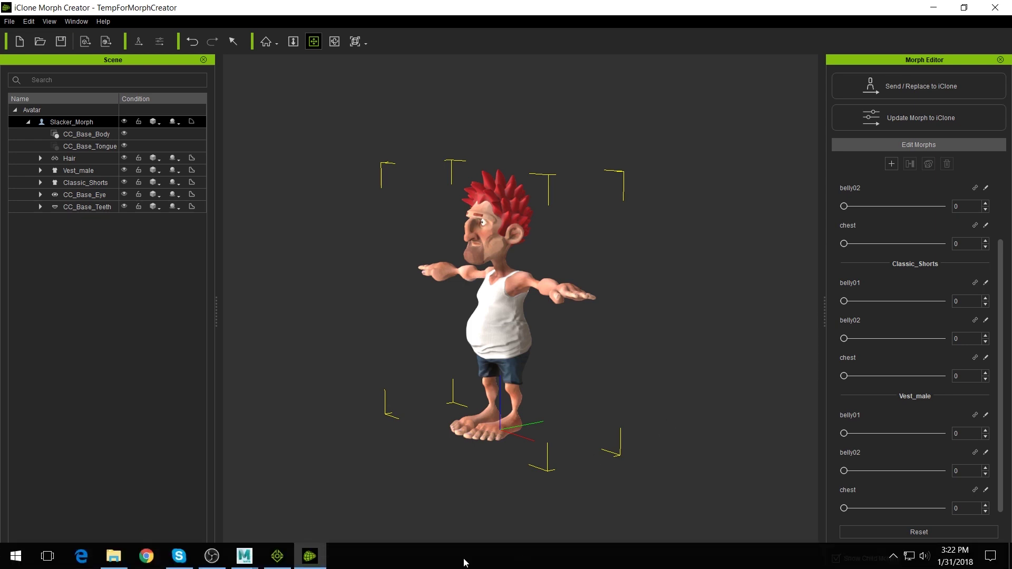
pyautogui.click(277, 558)
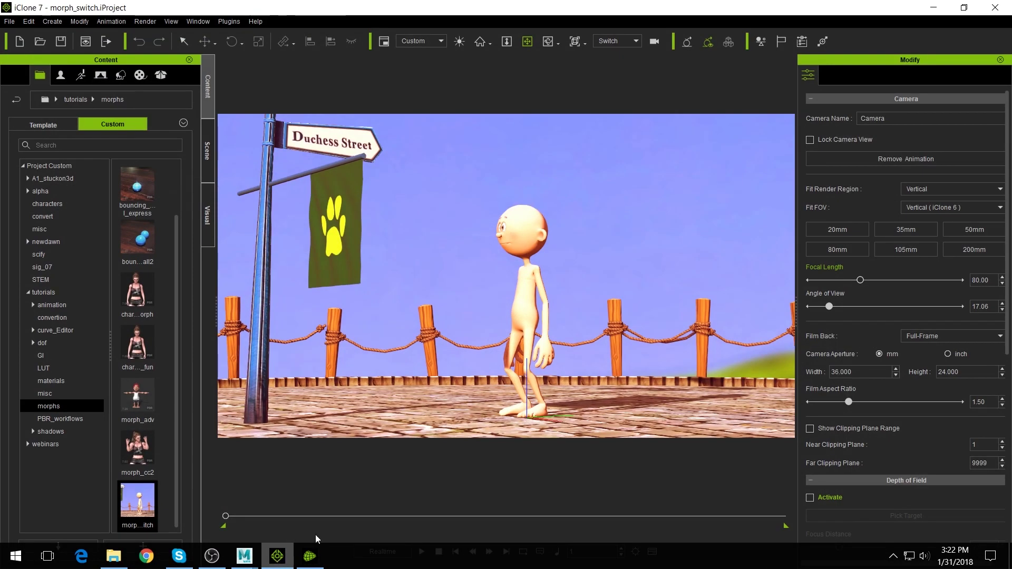
pyautogui.press('space')
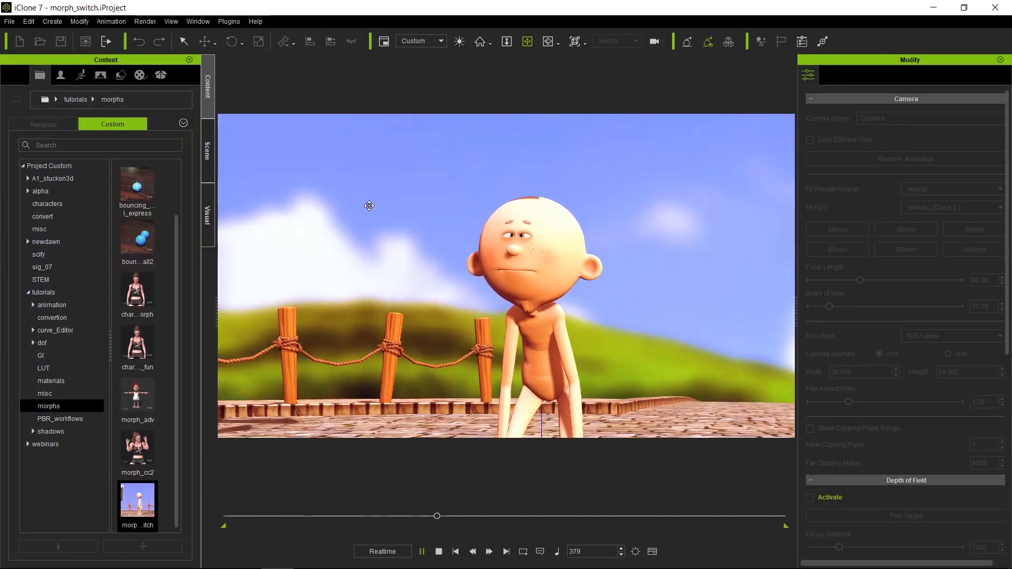
pyautogui.press('space')
pyautogui.click(440, 553)
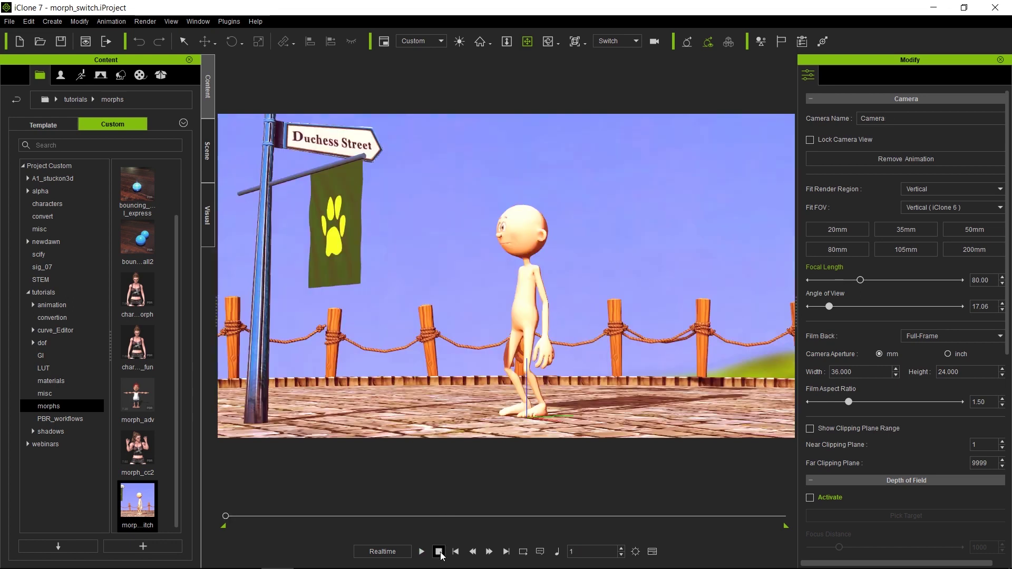
pyautogui.press('space')
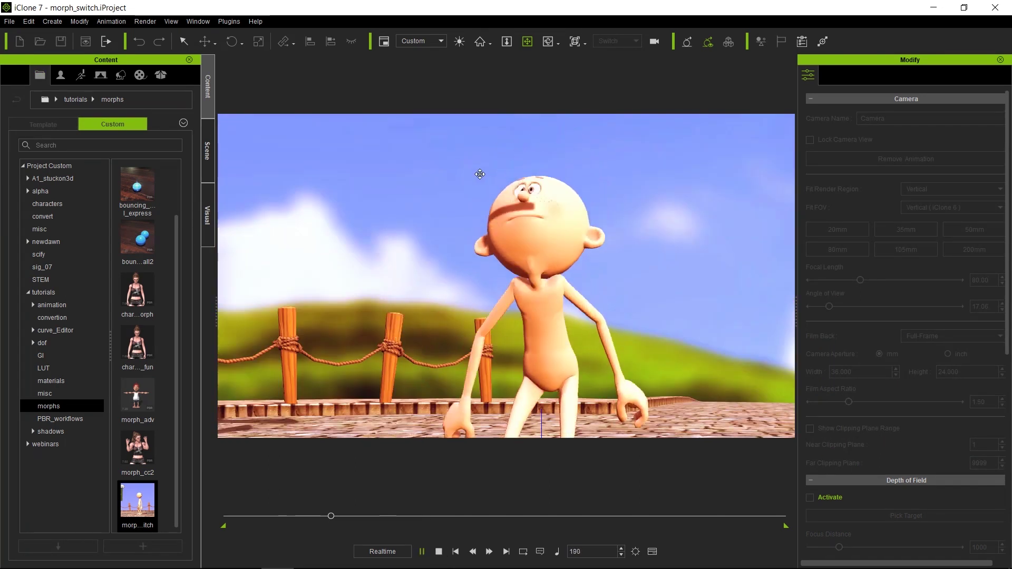
pyautogui.press('space')
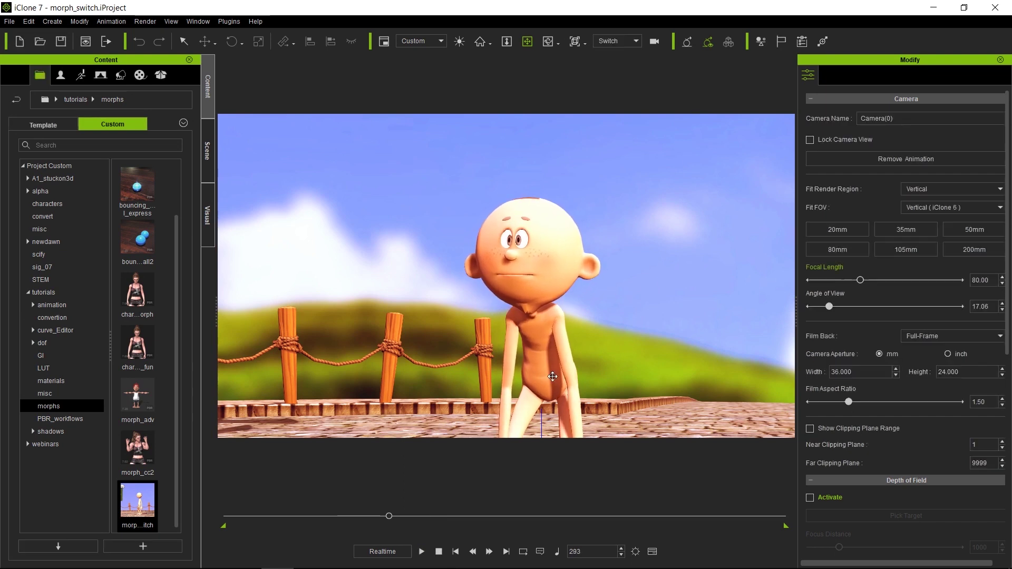
pyautogui.click(439, 551)
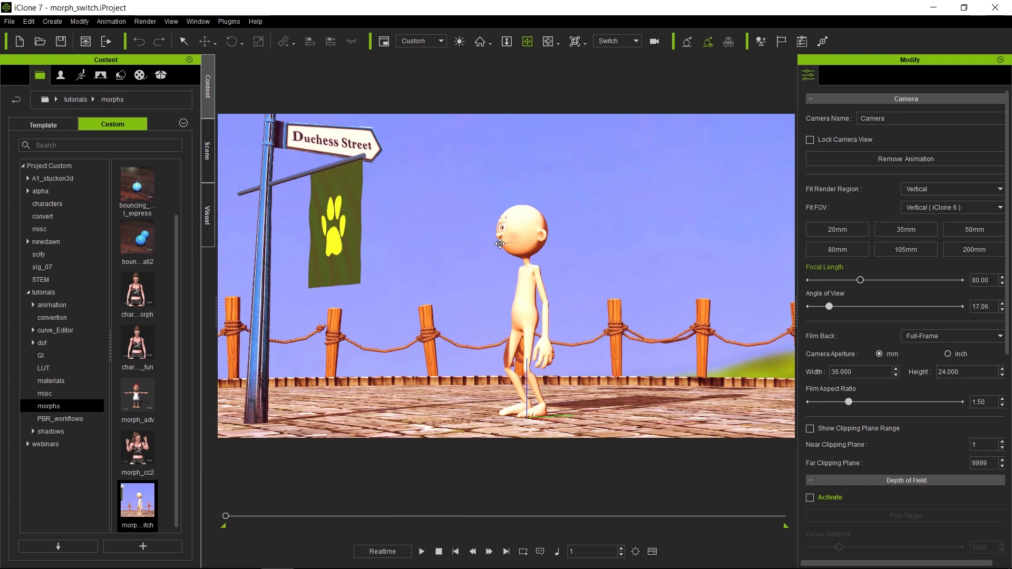
# Send Slacker_Morph from Morph Creator to iClone without selecting an avatar to replace, and switch to the iClone scene.
pyautogui.moveTo(543, 568)
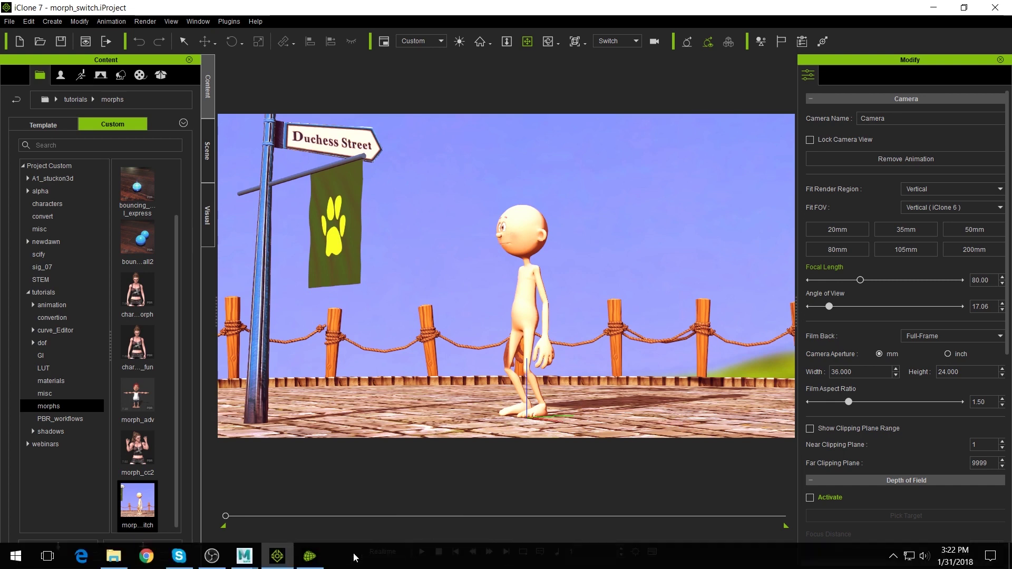
pyautogui.click(314, 562)
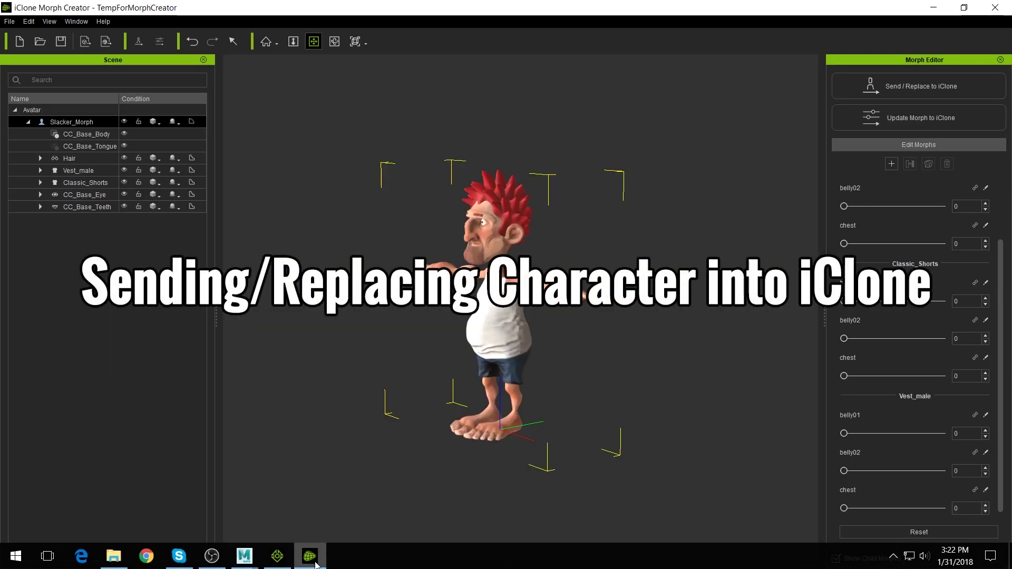
pyautogui.click(269, 561)
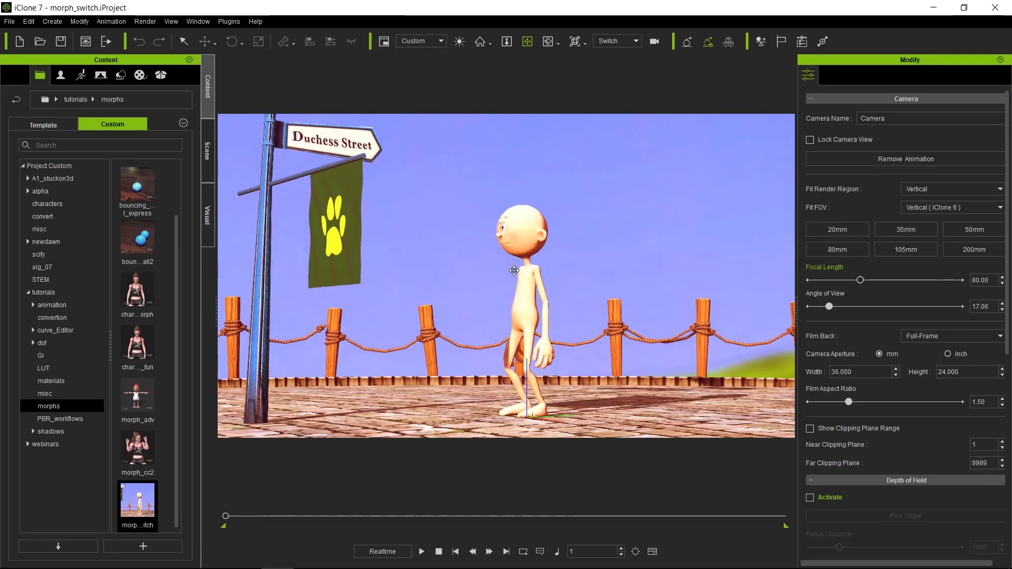
pyautogui.moveTo(516, 566)
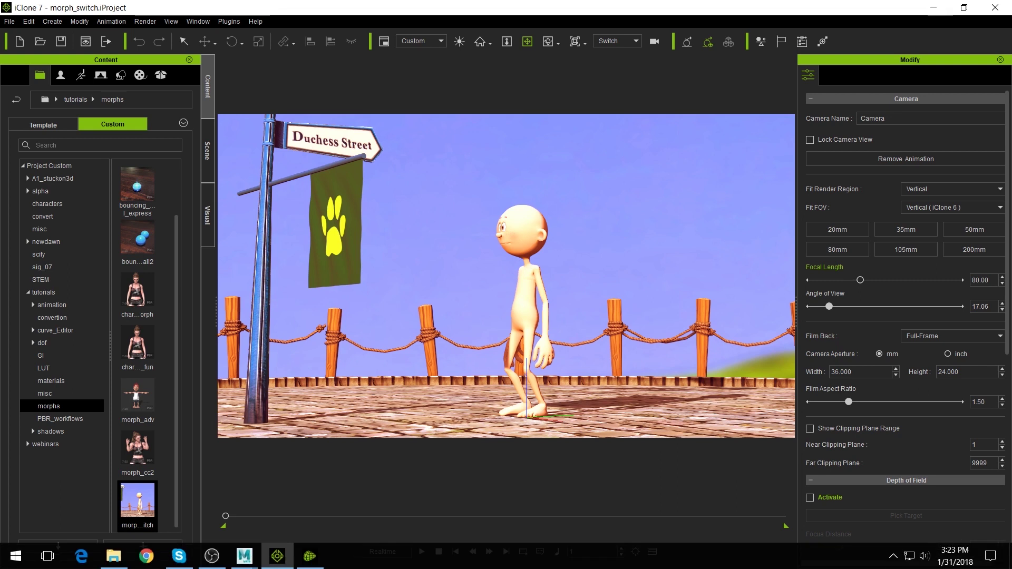
pyautogui.click(310, 557)
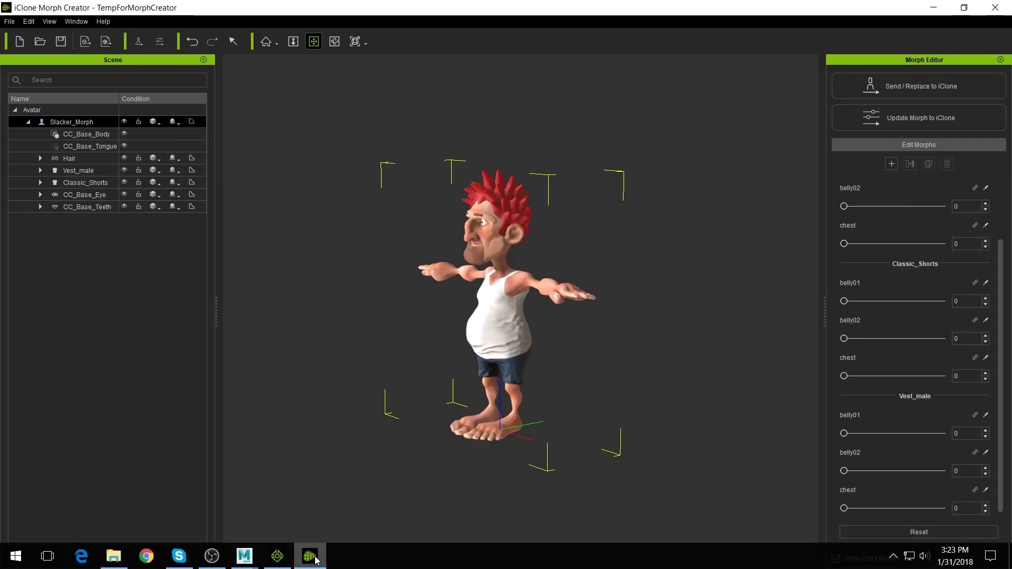
pyautogui.click(905, 90)
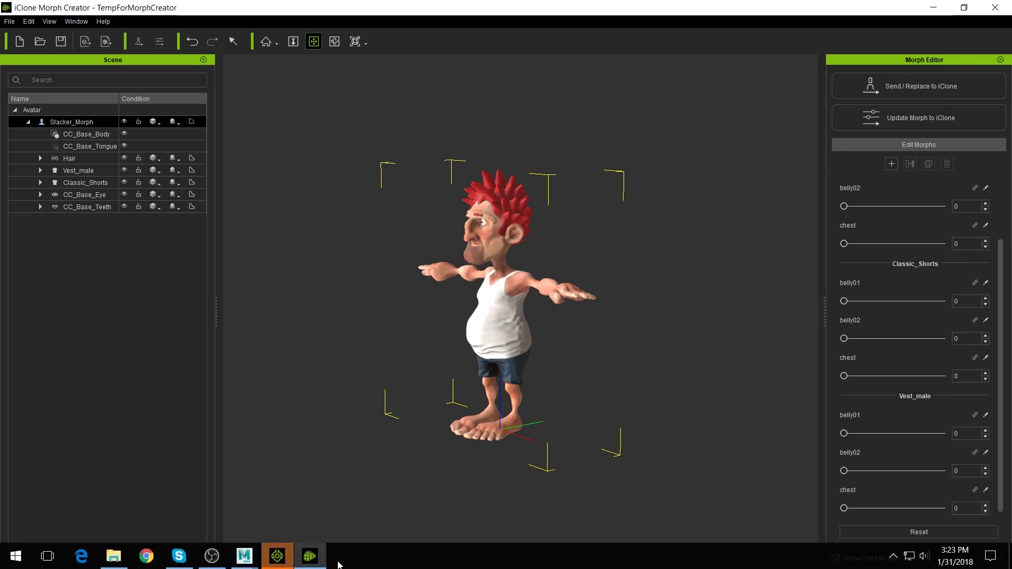
pyautogui.click(285, 562)
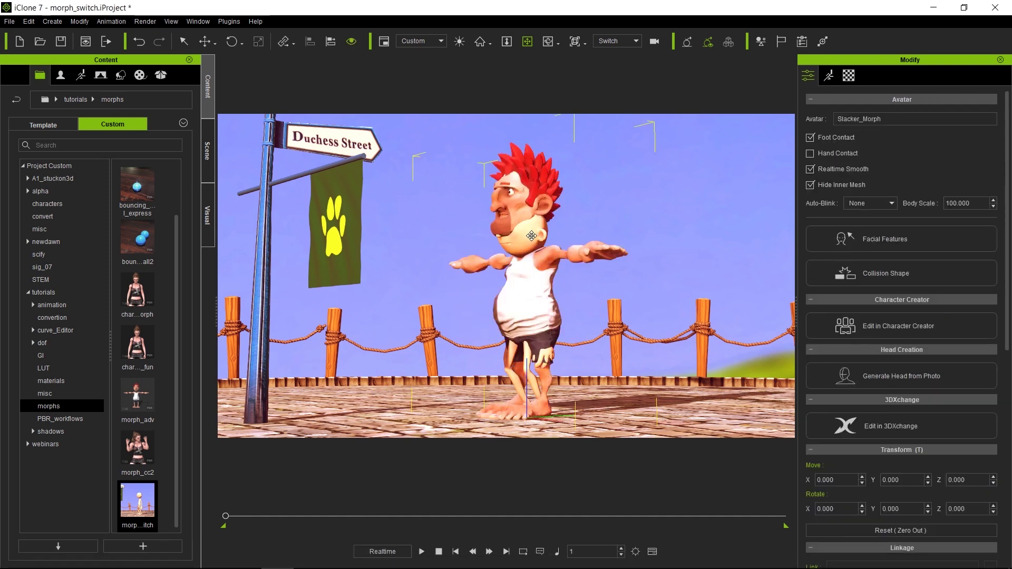
# Play the iClone animation to compare the added Slacker_Morph with the original avatar, and stop playback.
pyautogui.press('space')
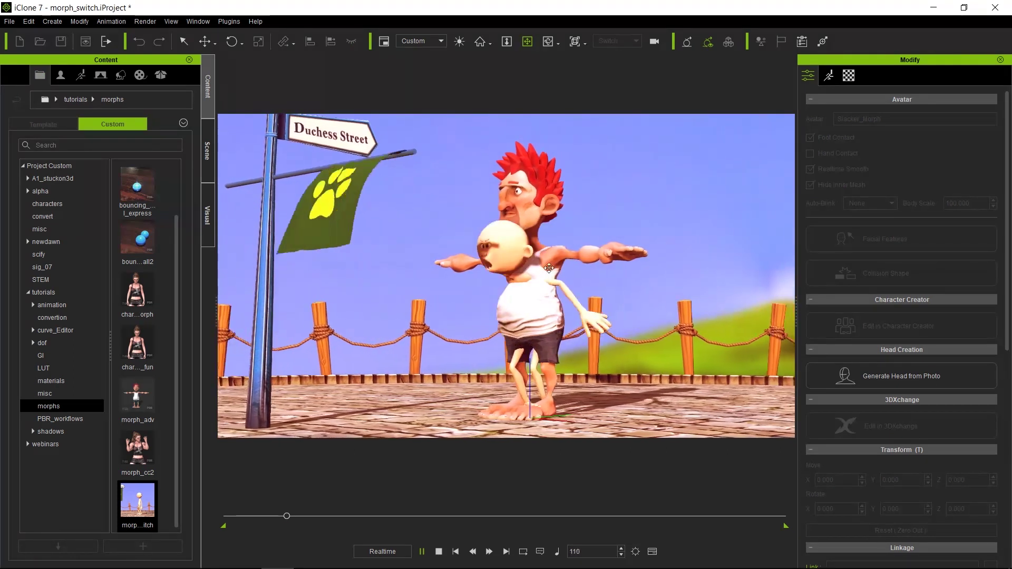
pyautogui.press('space')
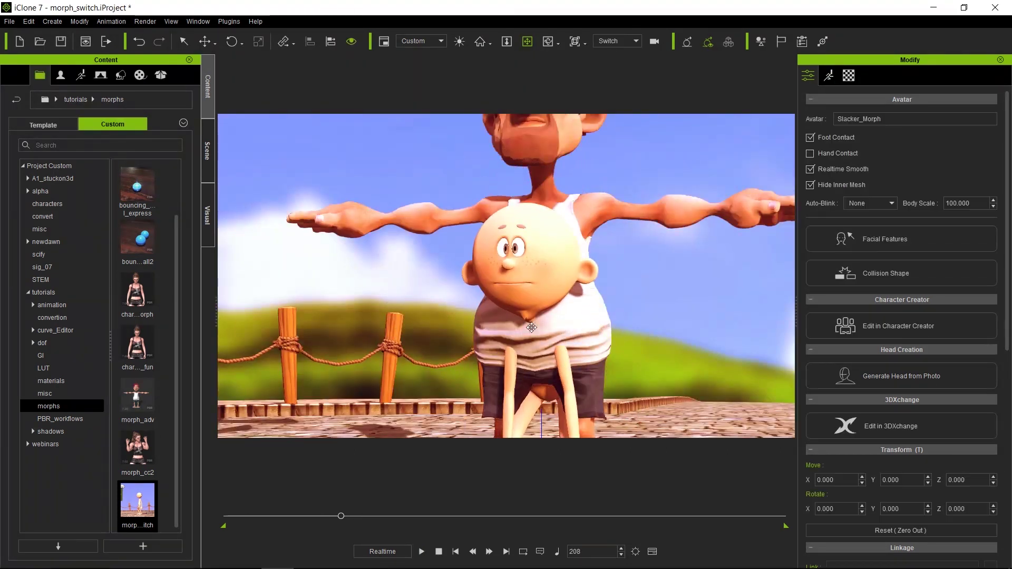
pyautogui.click(438, 551)
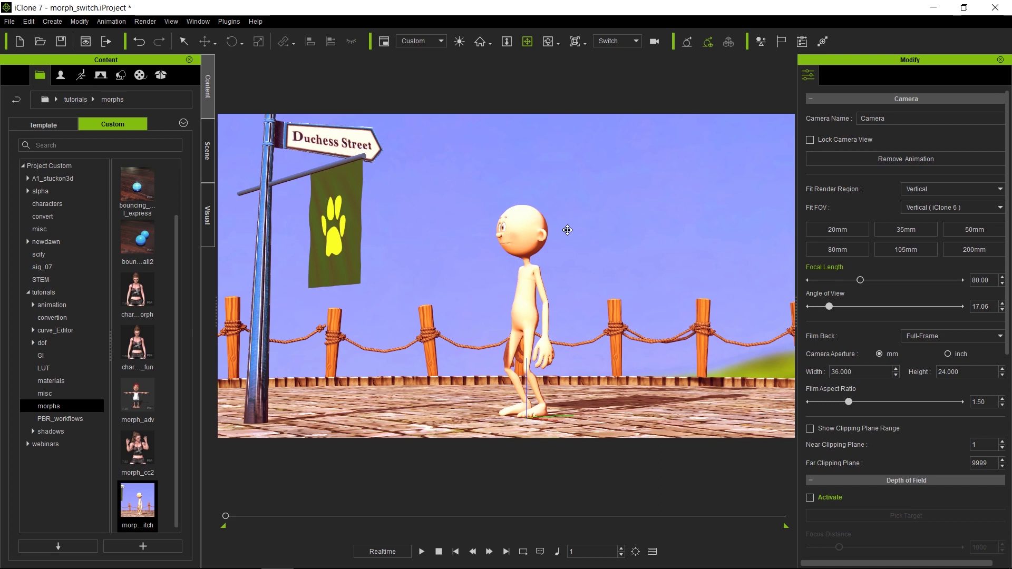
# Select the RootNode avatar in iClone and replace it with Slacker_Morph from Morph Creator.
pyautogui.click(515, 224)
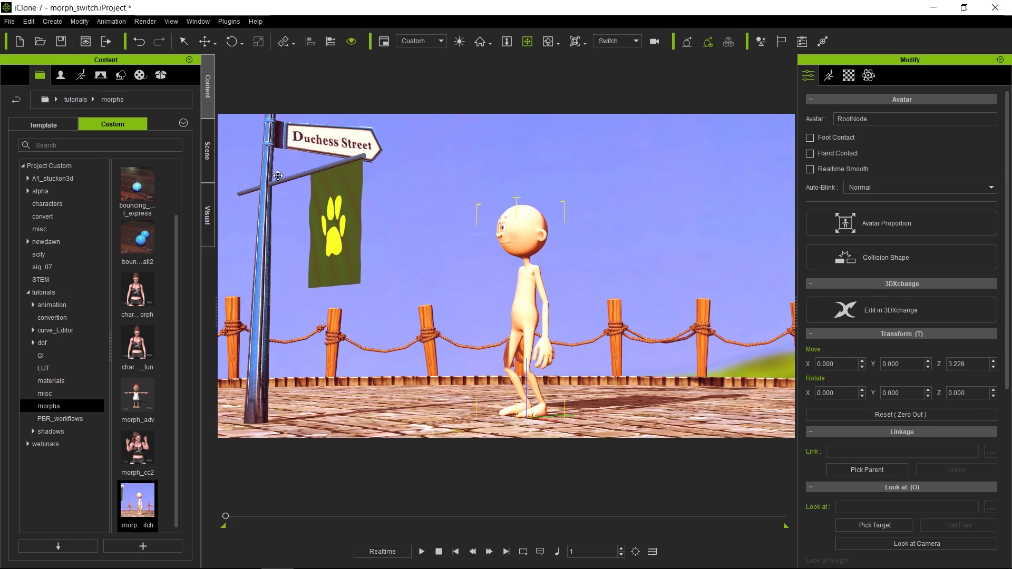
pyautogui.click(207, 166)
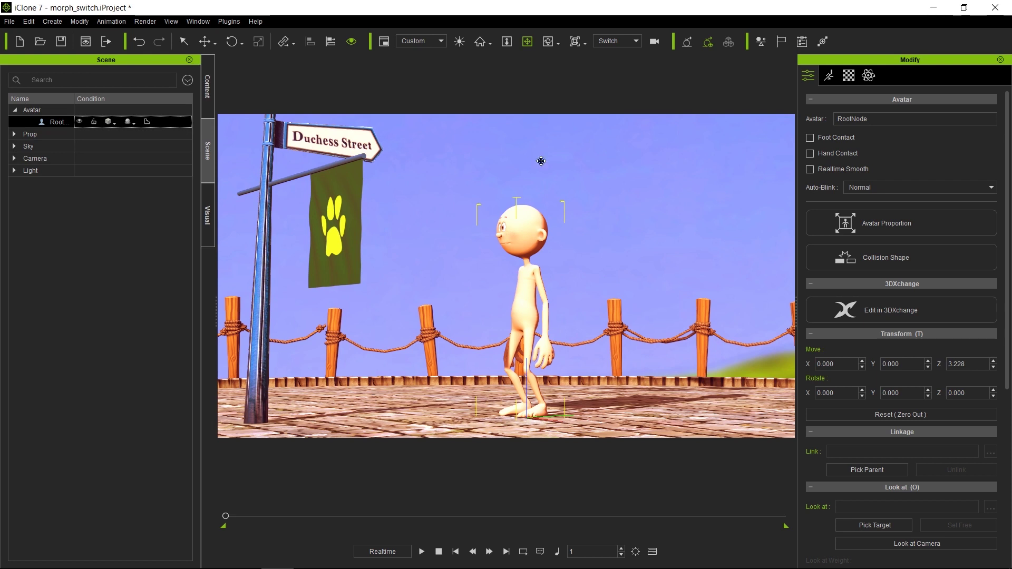
pyautogui.moveTo(435, 562)
pyautogui.click(310, 557)
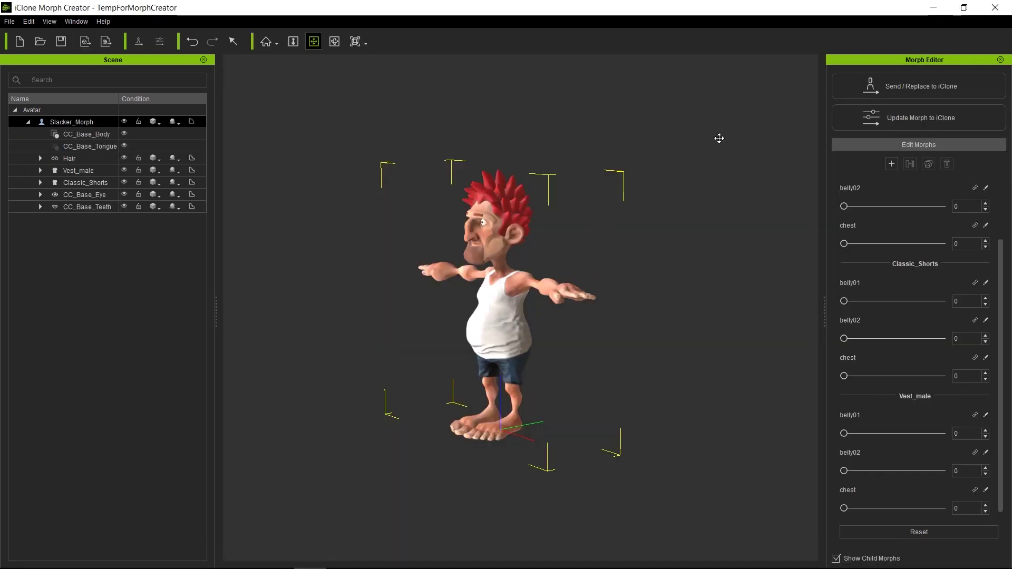
pyautogui.click(884, 87)
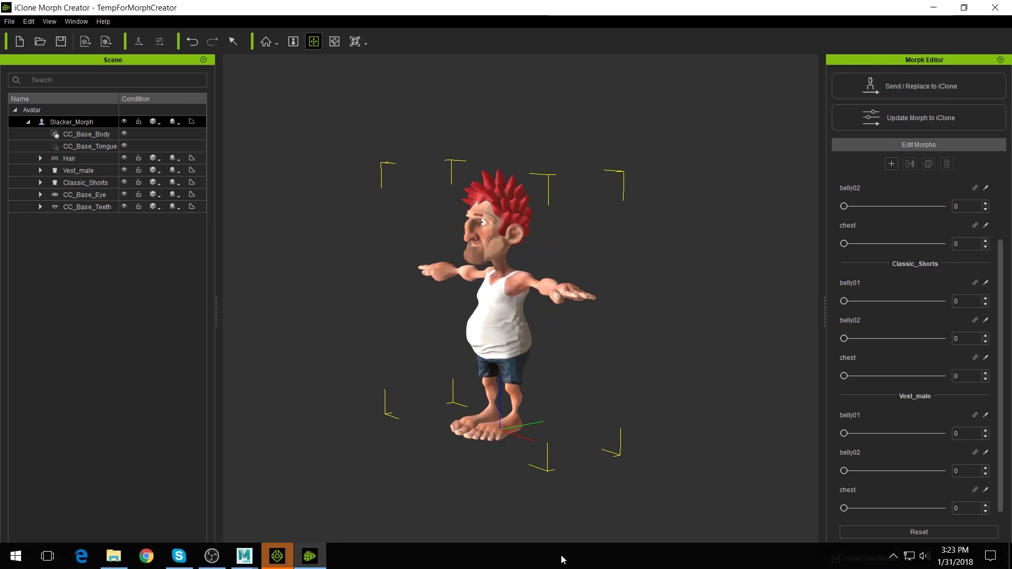
pyautogui.click(279, 556)
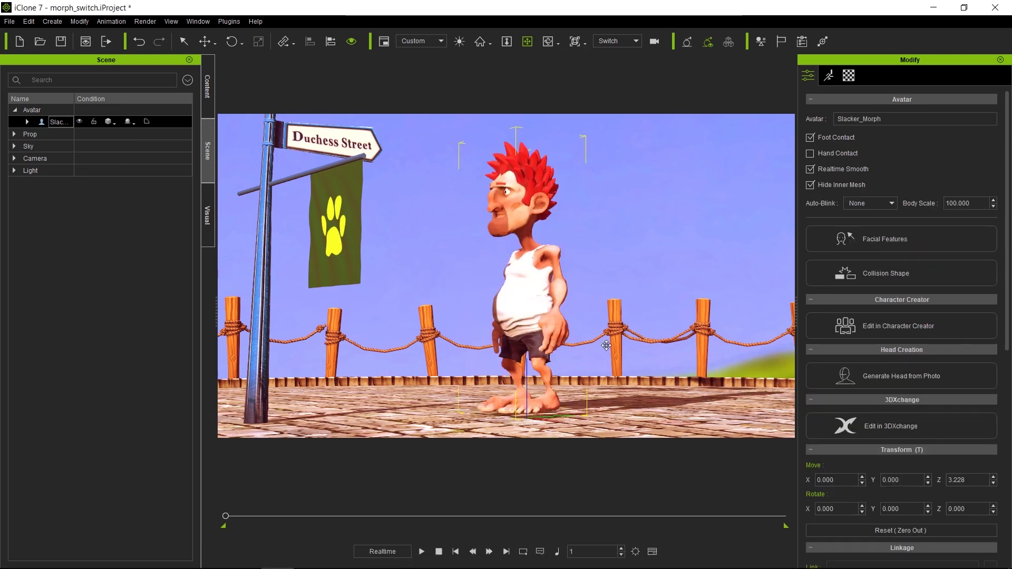
# Play the iClone animation to check how Slacker_Morph performs in place of the RootNode avatar.
pyautogui.press('space')
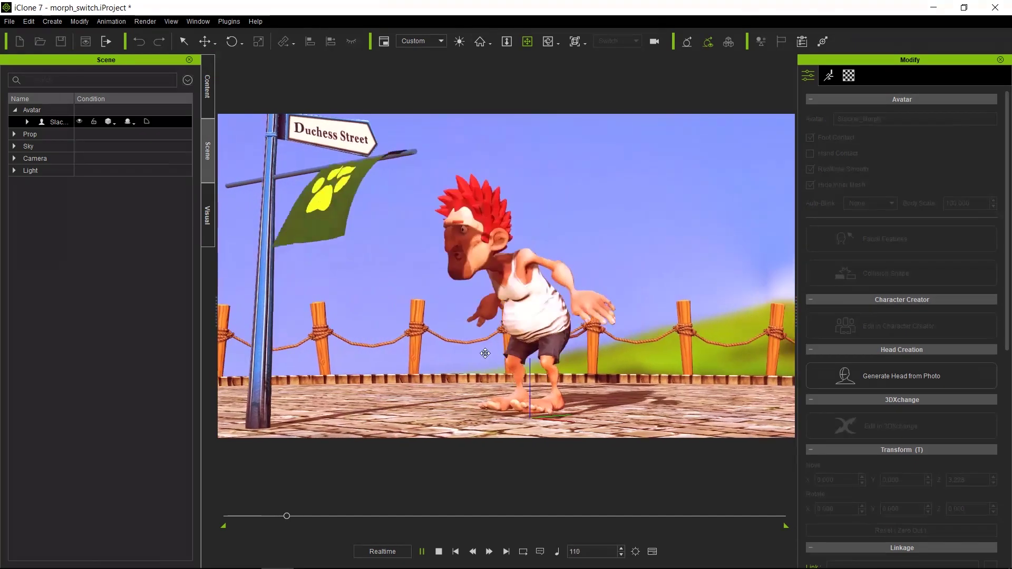